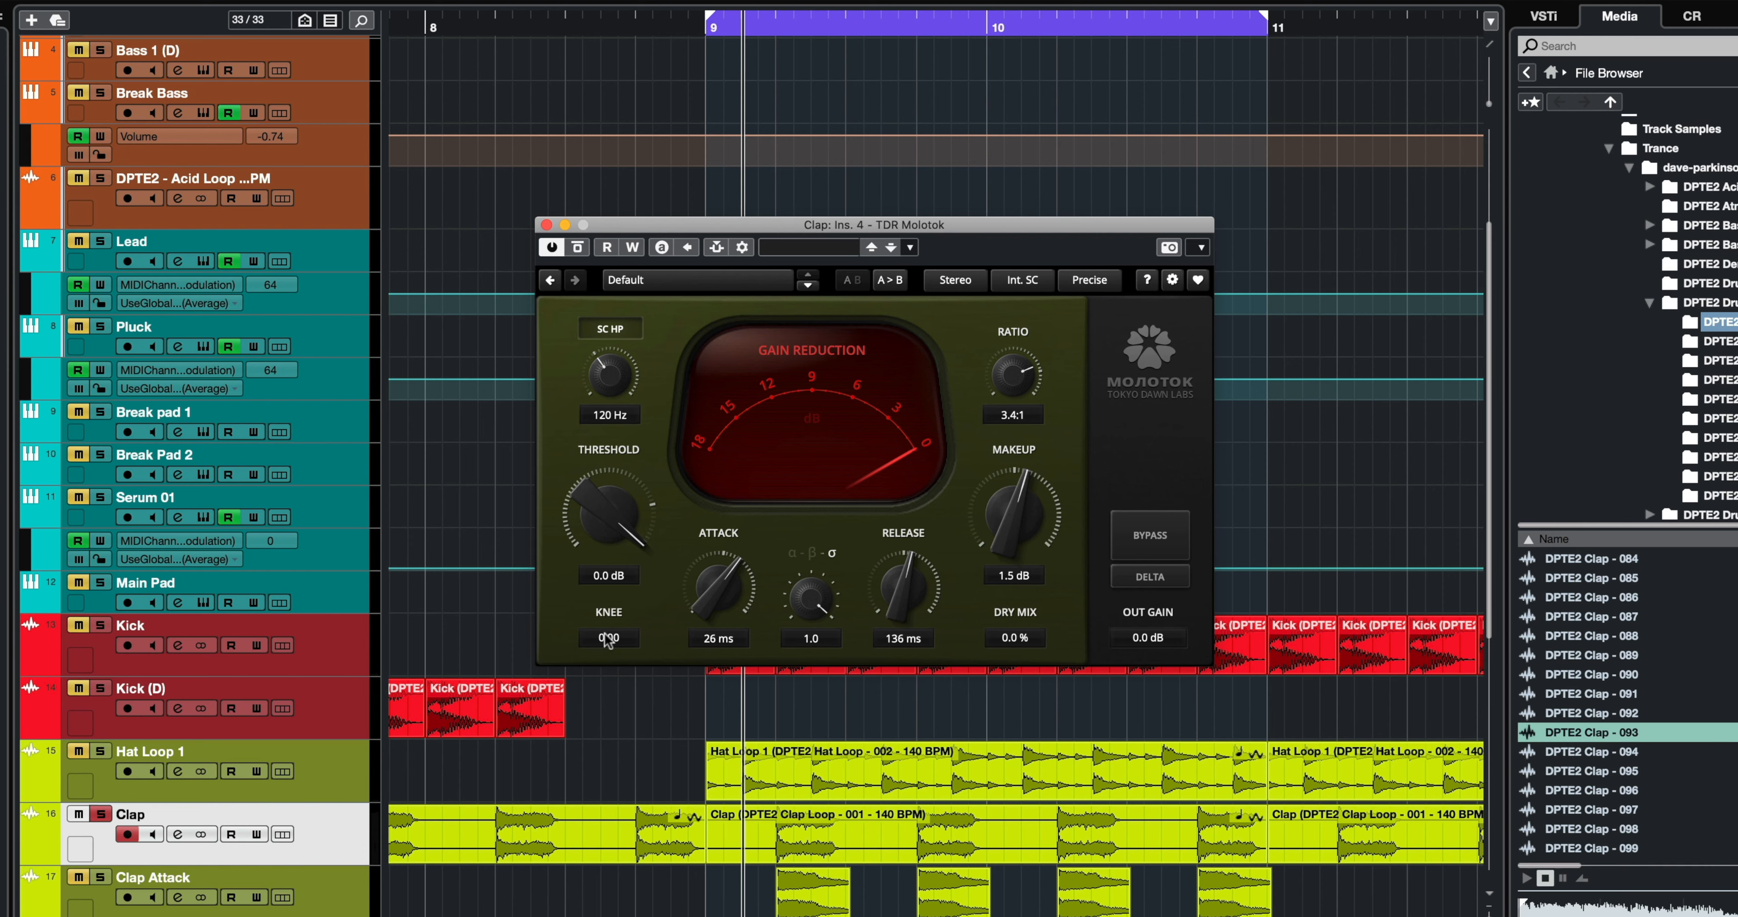
Compare the clap sound with the TDR Molotok compressor bypassed and active
{"action": "left_click", "coordinate": [554, 248]}
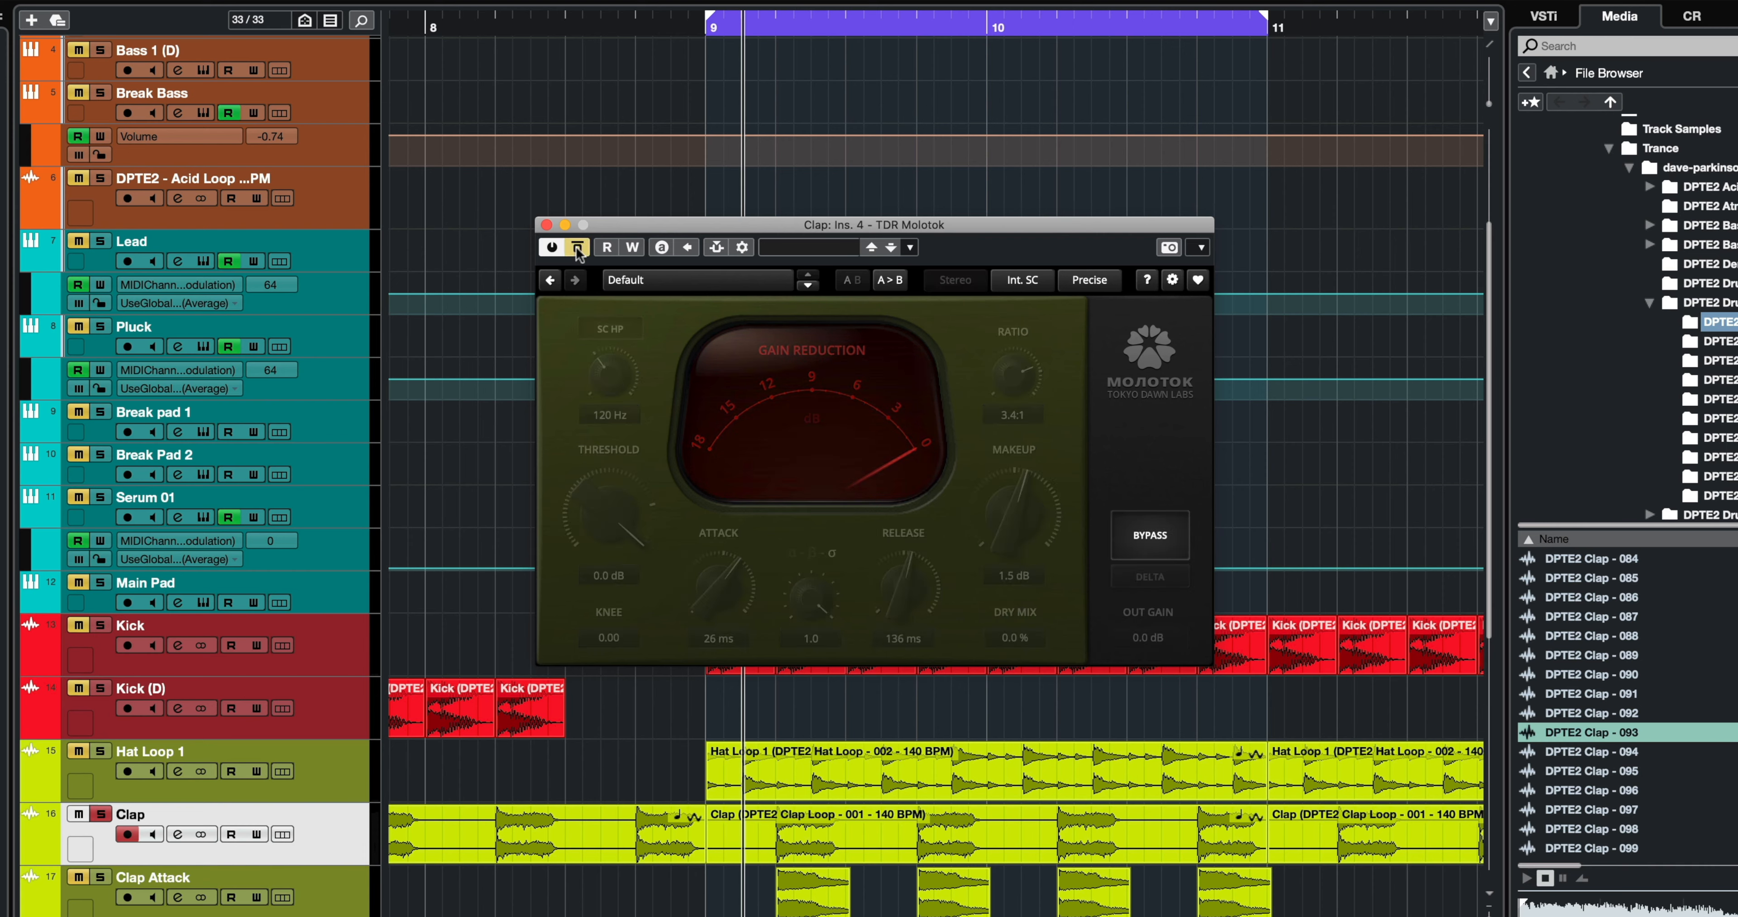
{"action": "left_click", "coordinate": [553, 248]}
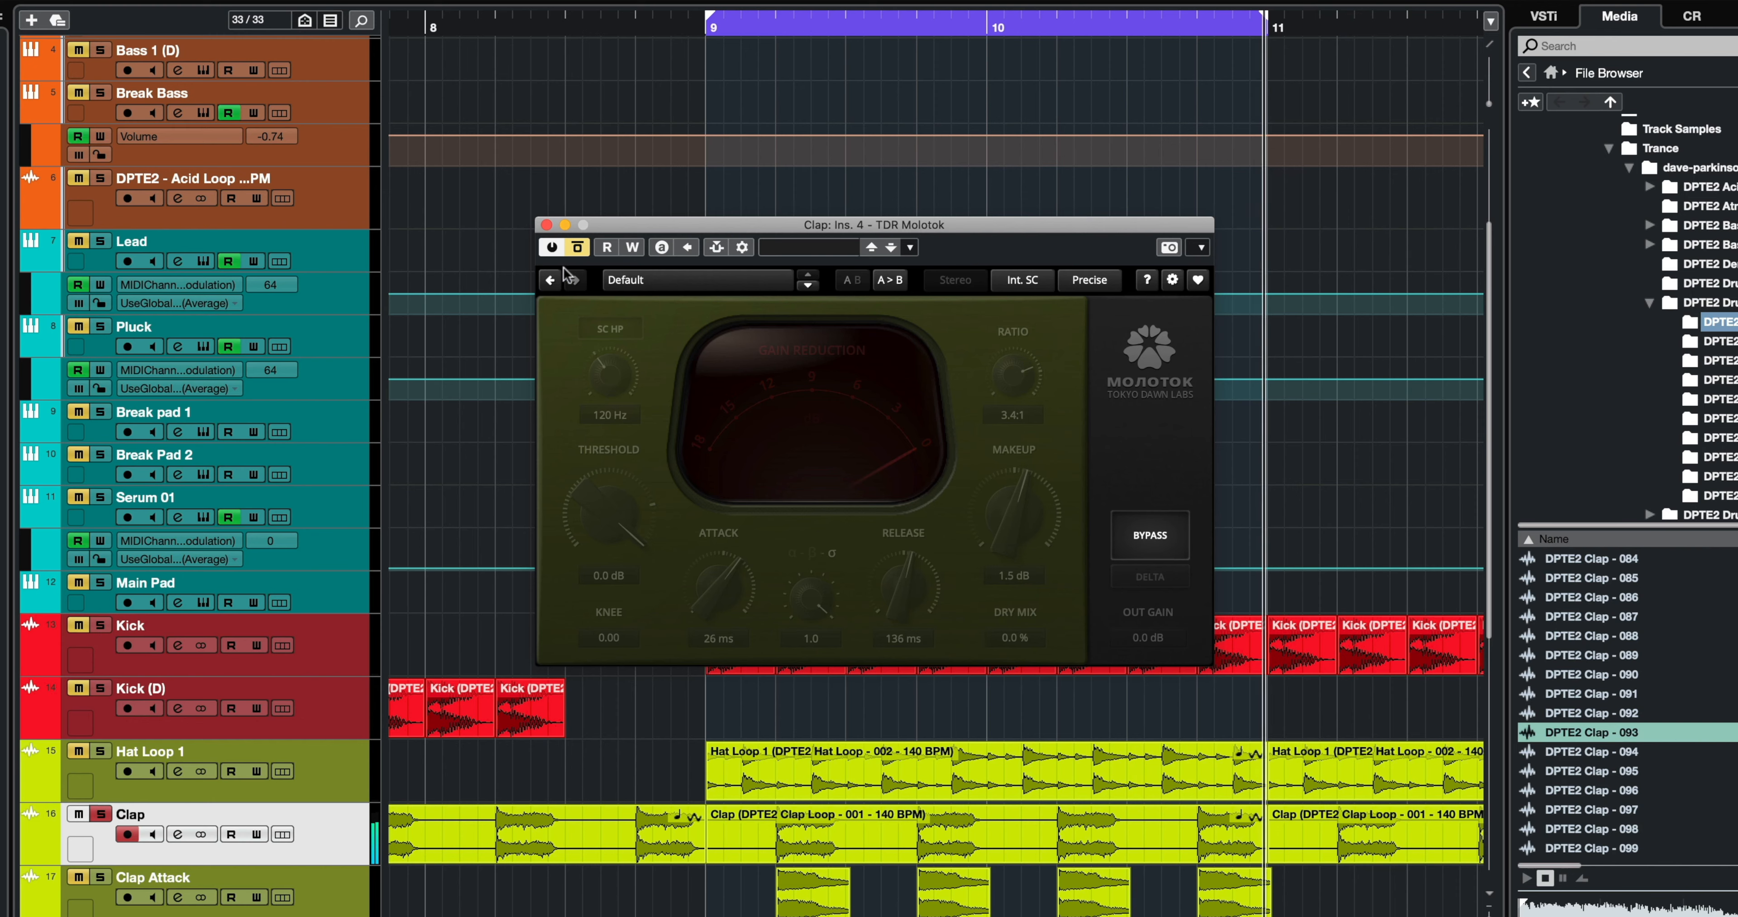
{"action": "left_click", "coordinate": [579, 247]}
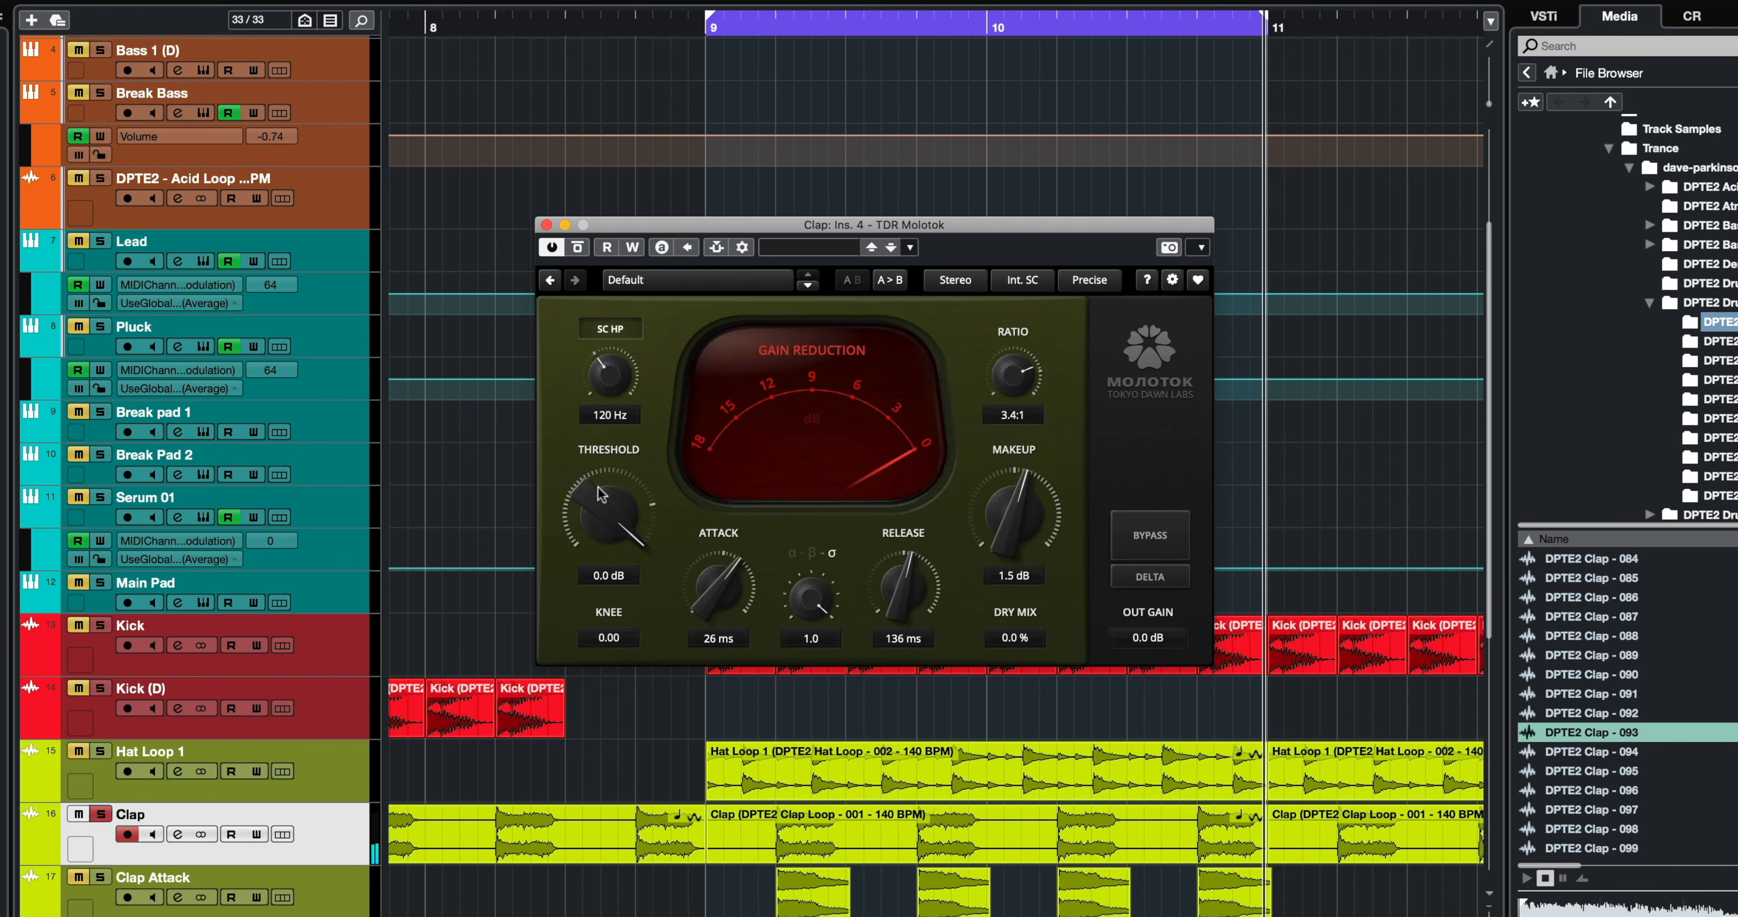
Set the clap compressor's threshold to -39.9 dB and its attack to 188 ms
{"action": "mouse_move", "coordinate": [592, 497]}
{"action": "left_mouse_down"}
{"action": "mouse_move", "coordinate": [592, 567]}
{"action": "mouse_move", "coordinate": [590, 490]}
{"action": "left_mouse_up"}
{"action": "left_click_drag", "start_coordinate": [586, 502], "coordinate": [607, 589]}
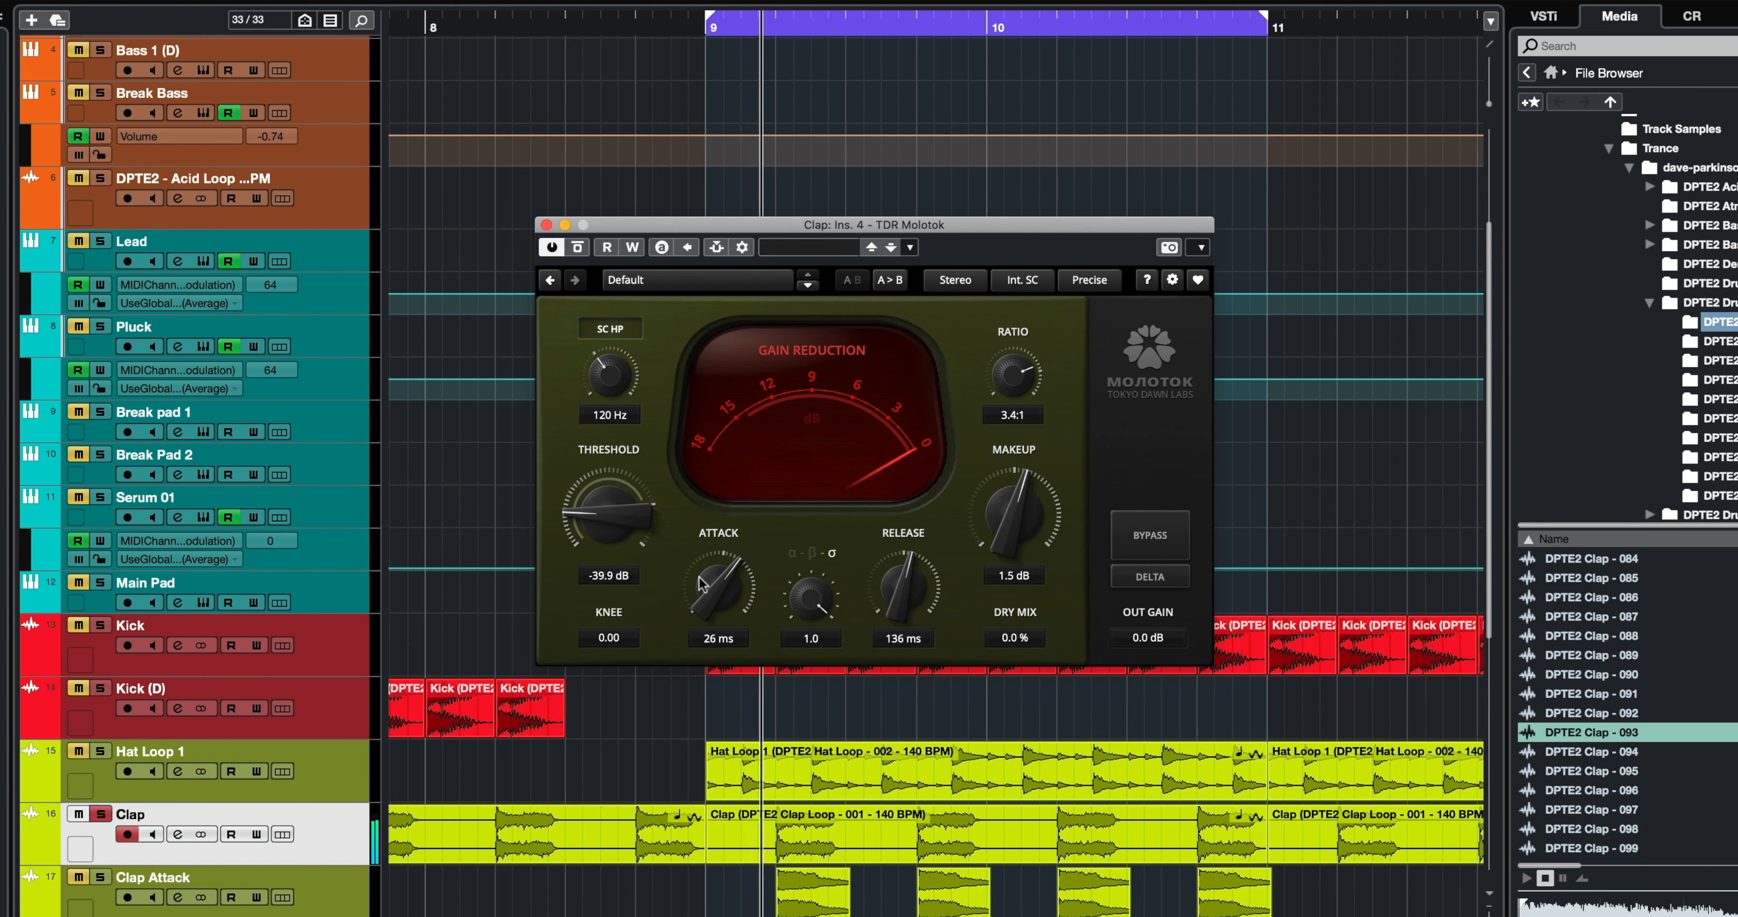
{"action": "left_click_drag", "start_coordinate": [719, 581], "coordinate": [719, 542]}
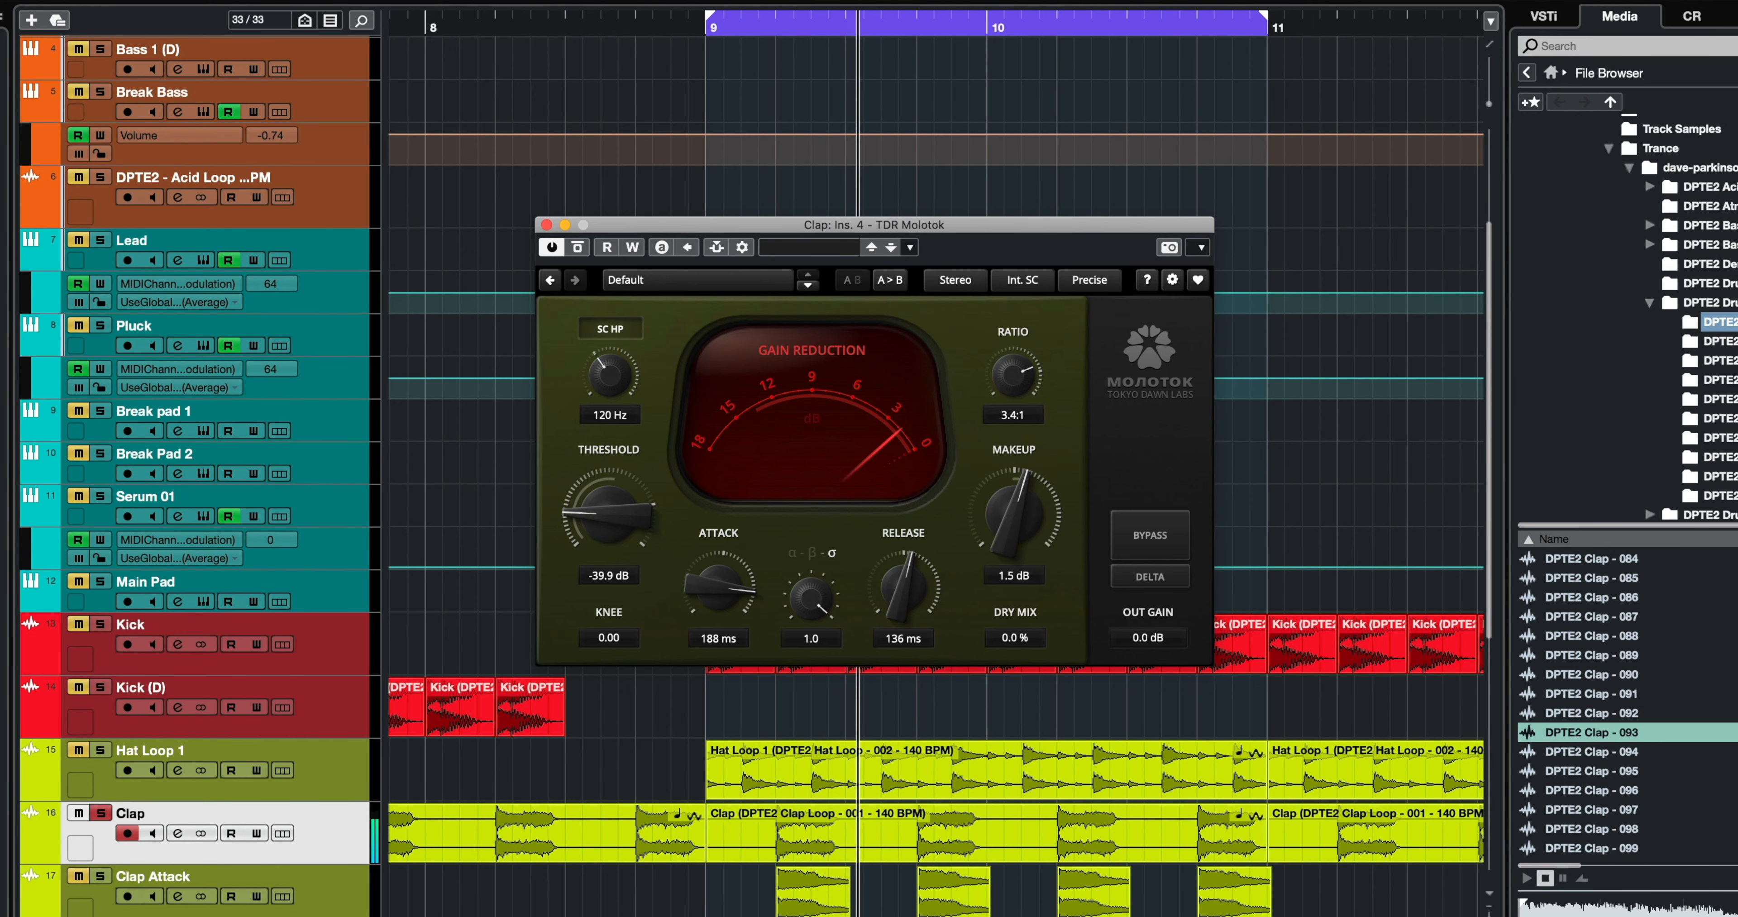
Audition release times of 7.1 ms and 2.0 sec on the compressor, and settle on a release of 199 ms
{"action": "left_click_drag", "start_coordinate": [913, 575], "coordinate": [913, 647]}
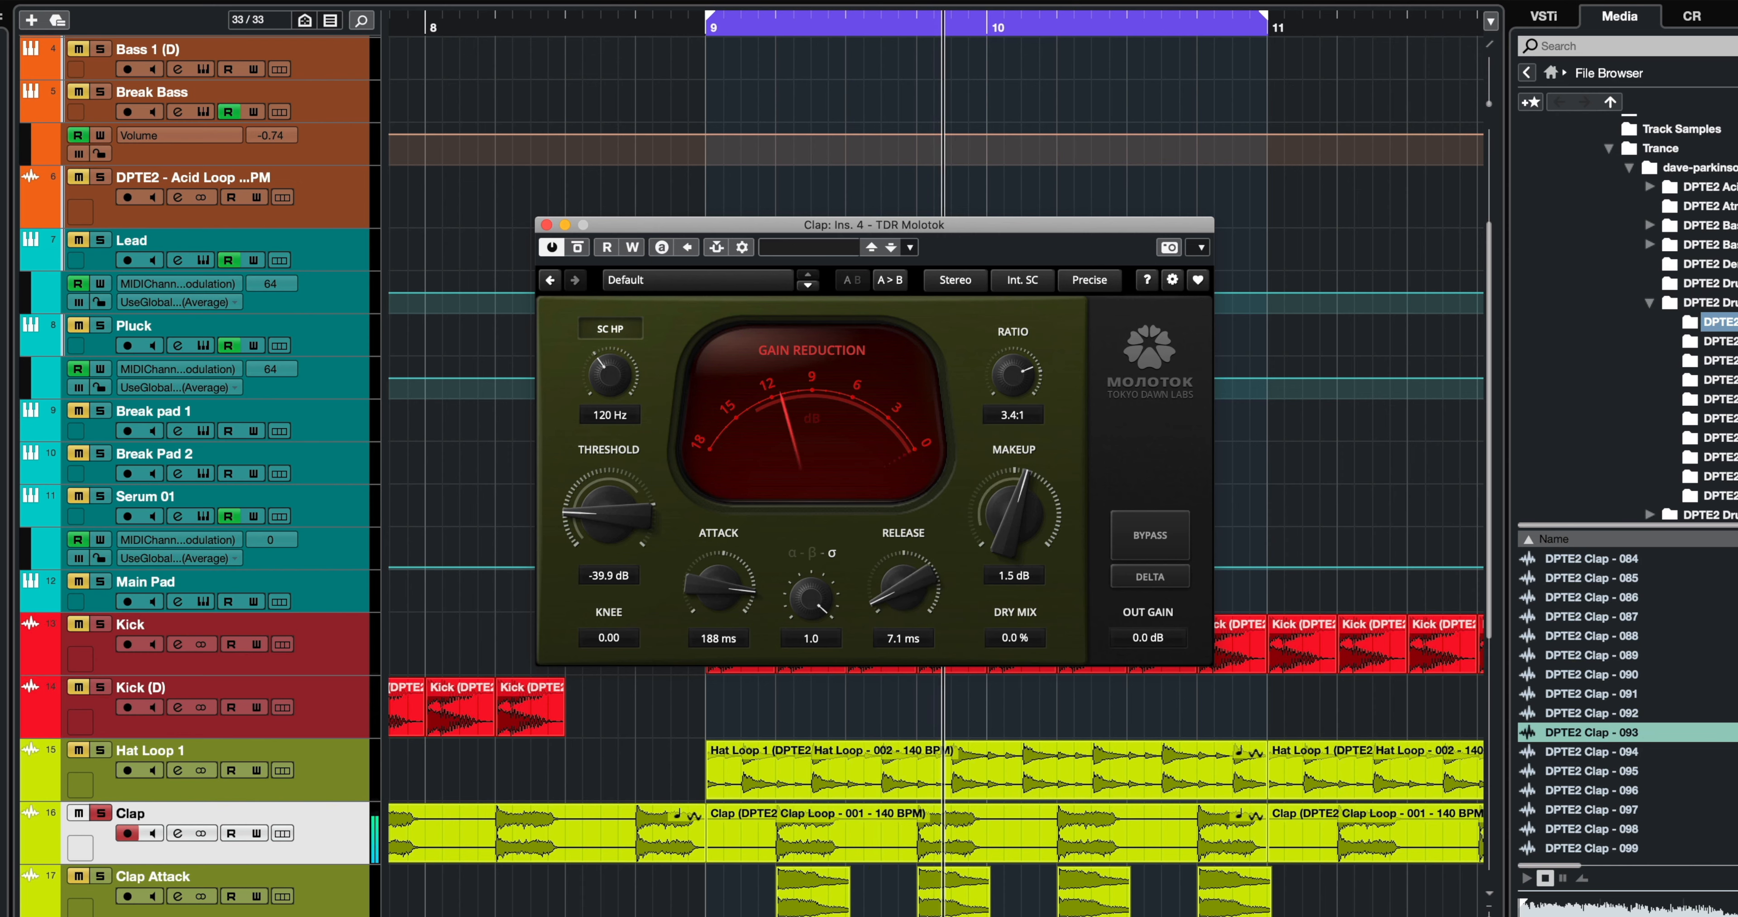
{"action": "left_click_drag", "start_coordinate": [908, 581], "coordinate": [908, 445]}
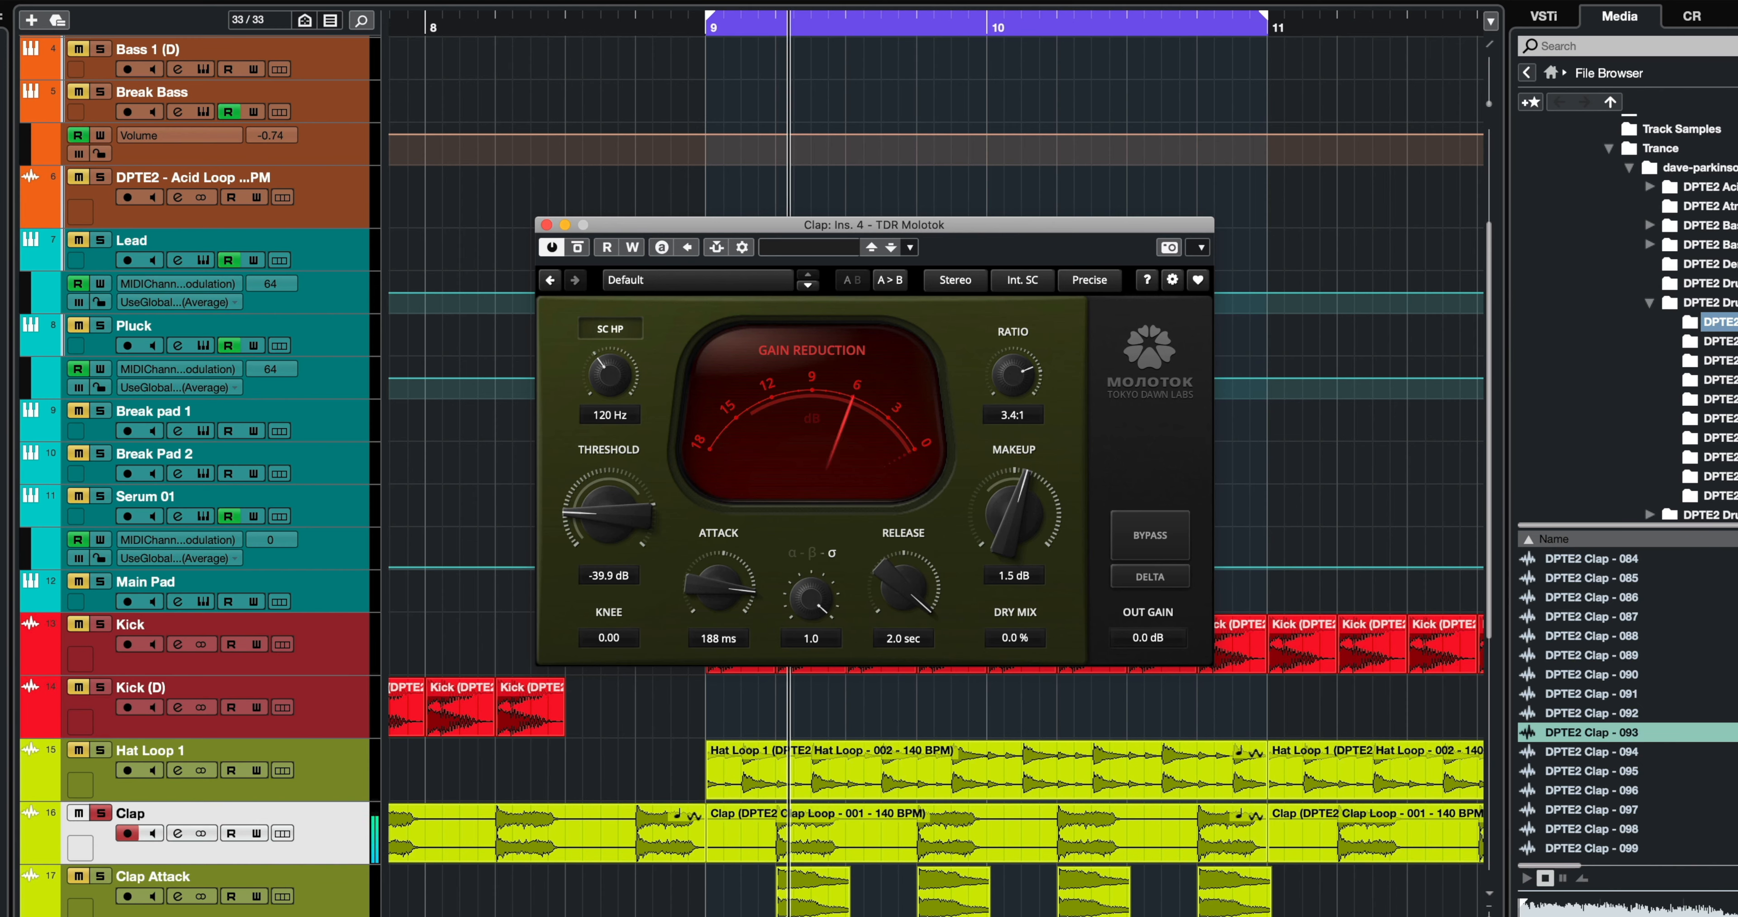
{"action": "left_click_drag", "start_coordinate": [908, 581], "coordinate": [888, 511]}
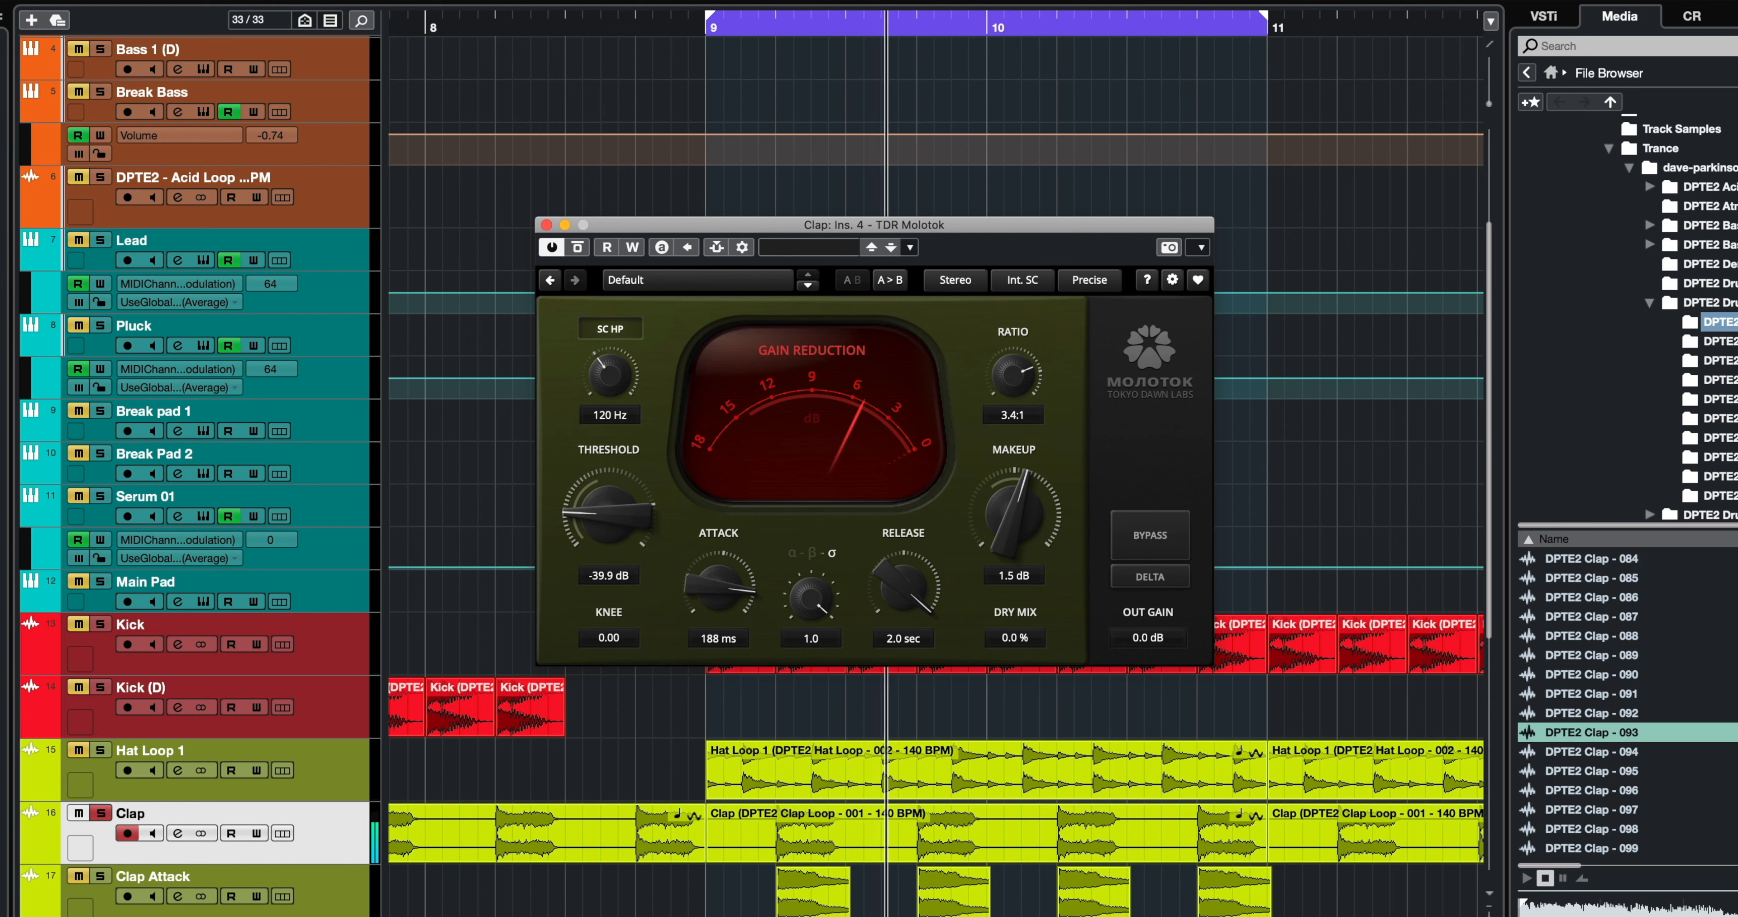
{"action": "left_click_drag", "start_coordinate": [903, 587], "coordinate": [892, 647]}
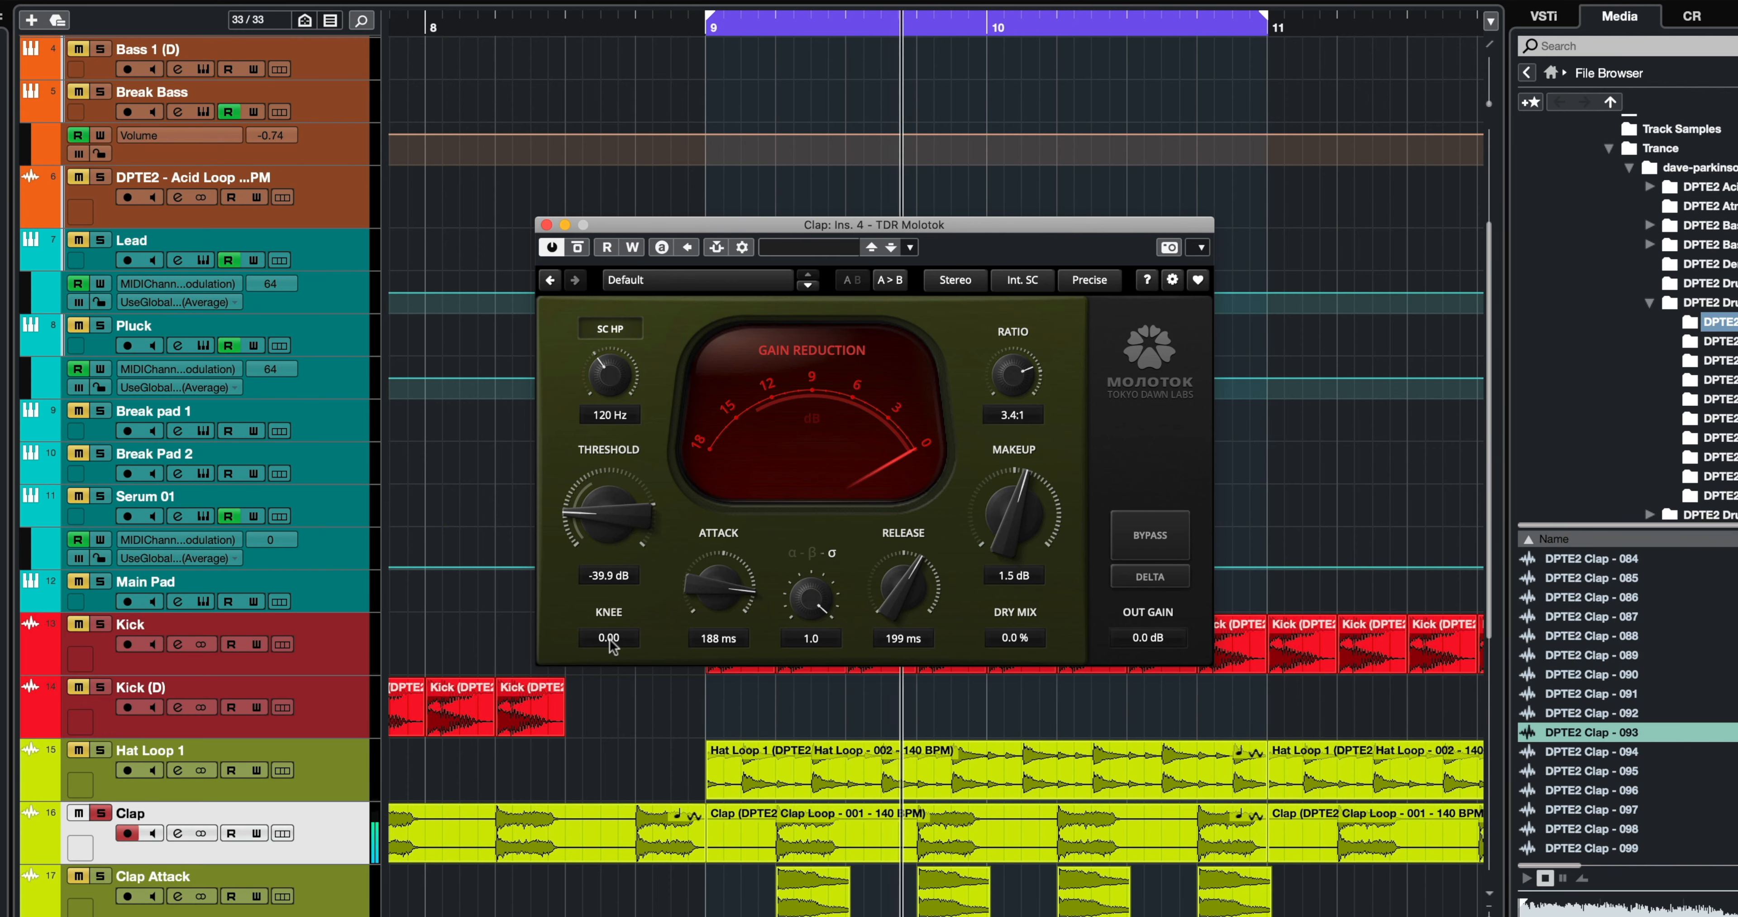
Switch the compressor's knee between 0.00 and 1.00 to hear the difference, and leave it at 1.00
{"action": "left_click_drag", "start_coordinate": [609, 639], "coordinate": [609, 573]}
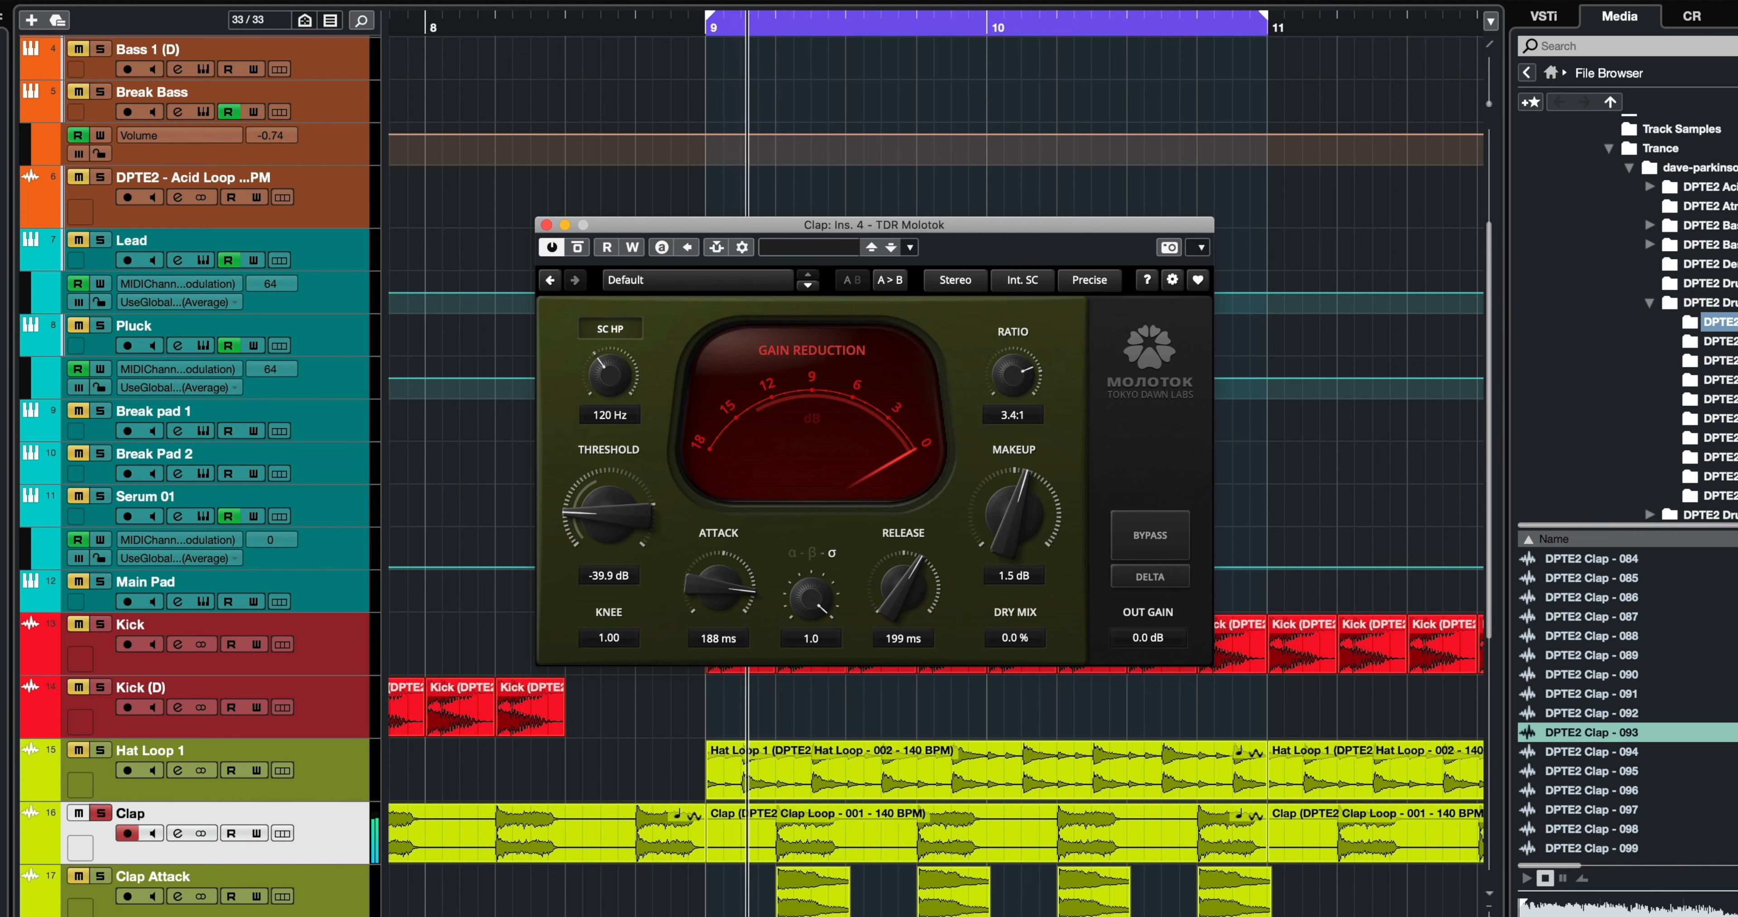
{"action": "left_click_drag", "start_coordinate": [609, 573], "coordinate": [609, 639]}
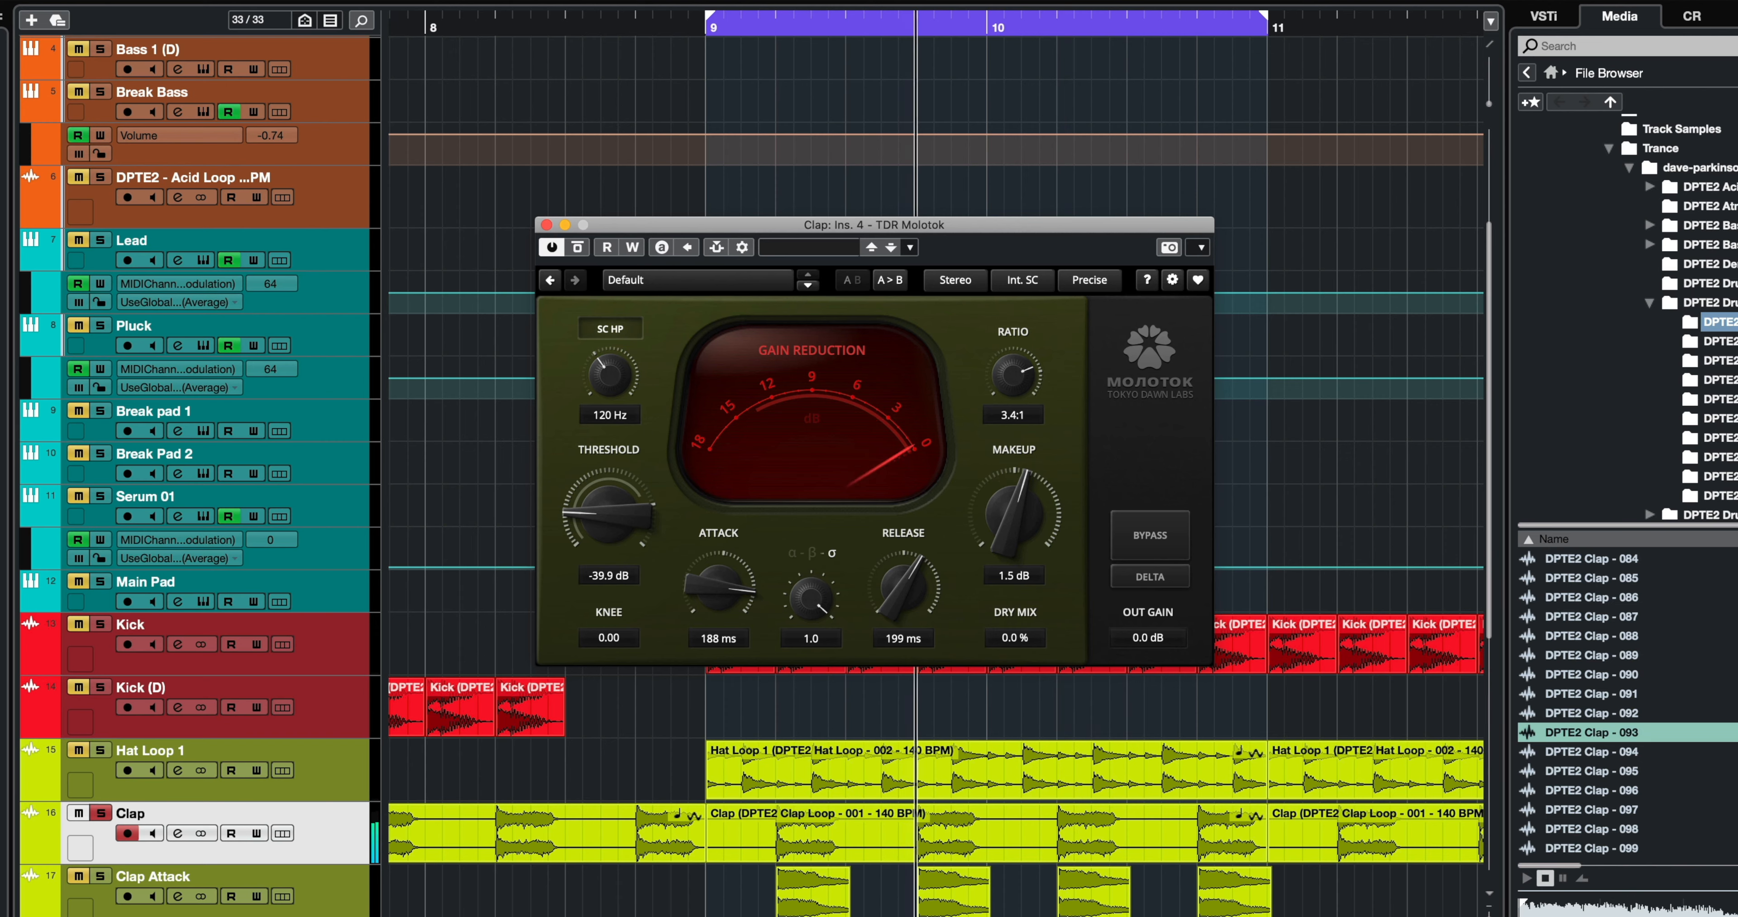
{"action": "left_click_drag", "start_coordinate": [608, 637], "coordinate": [609, 570]}
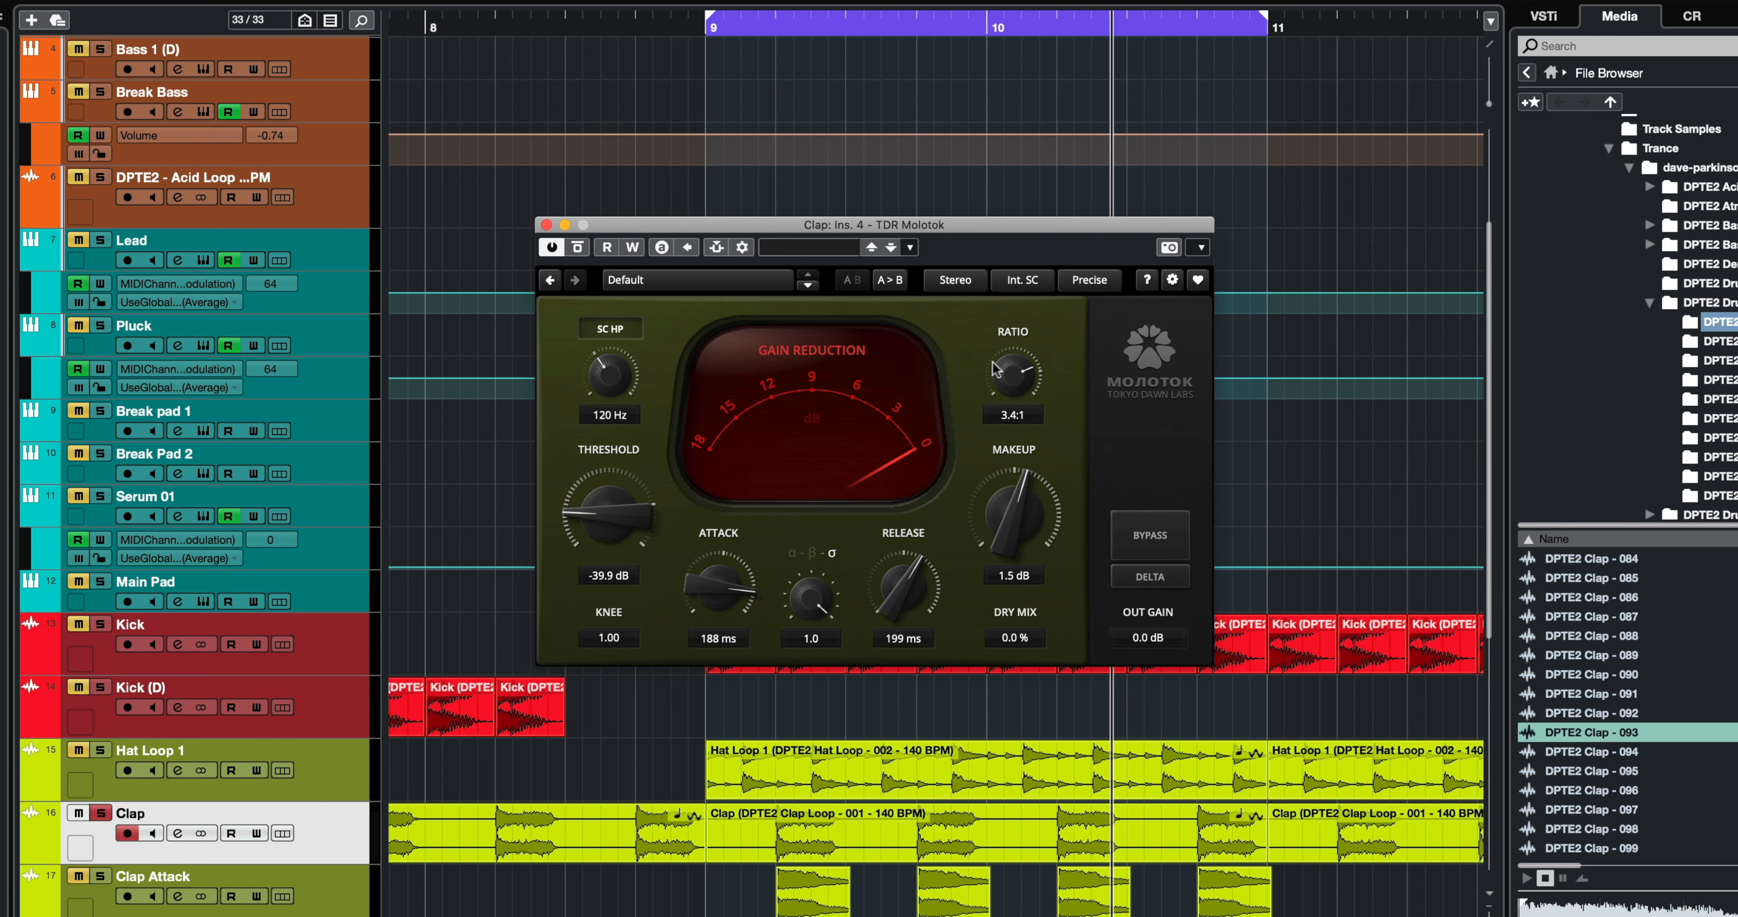
Try a 10.9:1 ratio, settle on 4.0:1, and raise the compressor's threshold to -27.9 dB
{"action": "left_click_drag", "start_coordinate": [1029, 385], "coordinate": [1029, 326]}
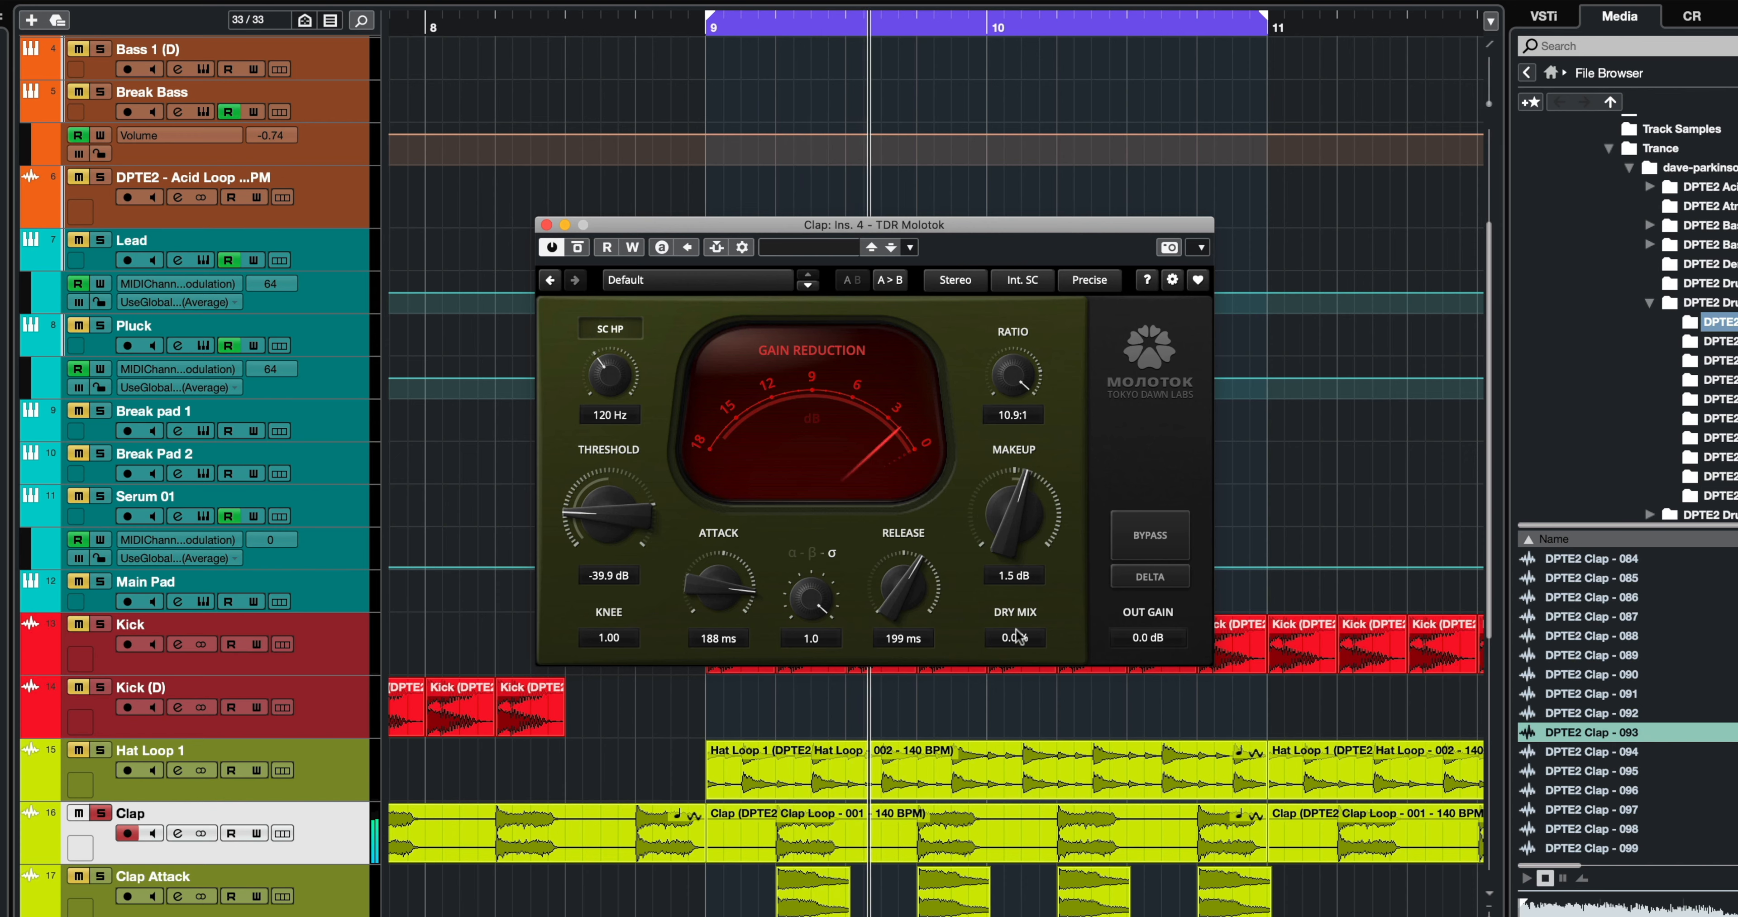
{"action": "left_click_drag", "start_coordinate": [1022, 375], "coordinate": [1022, 424]}
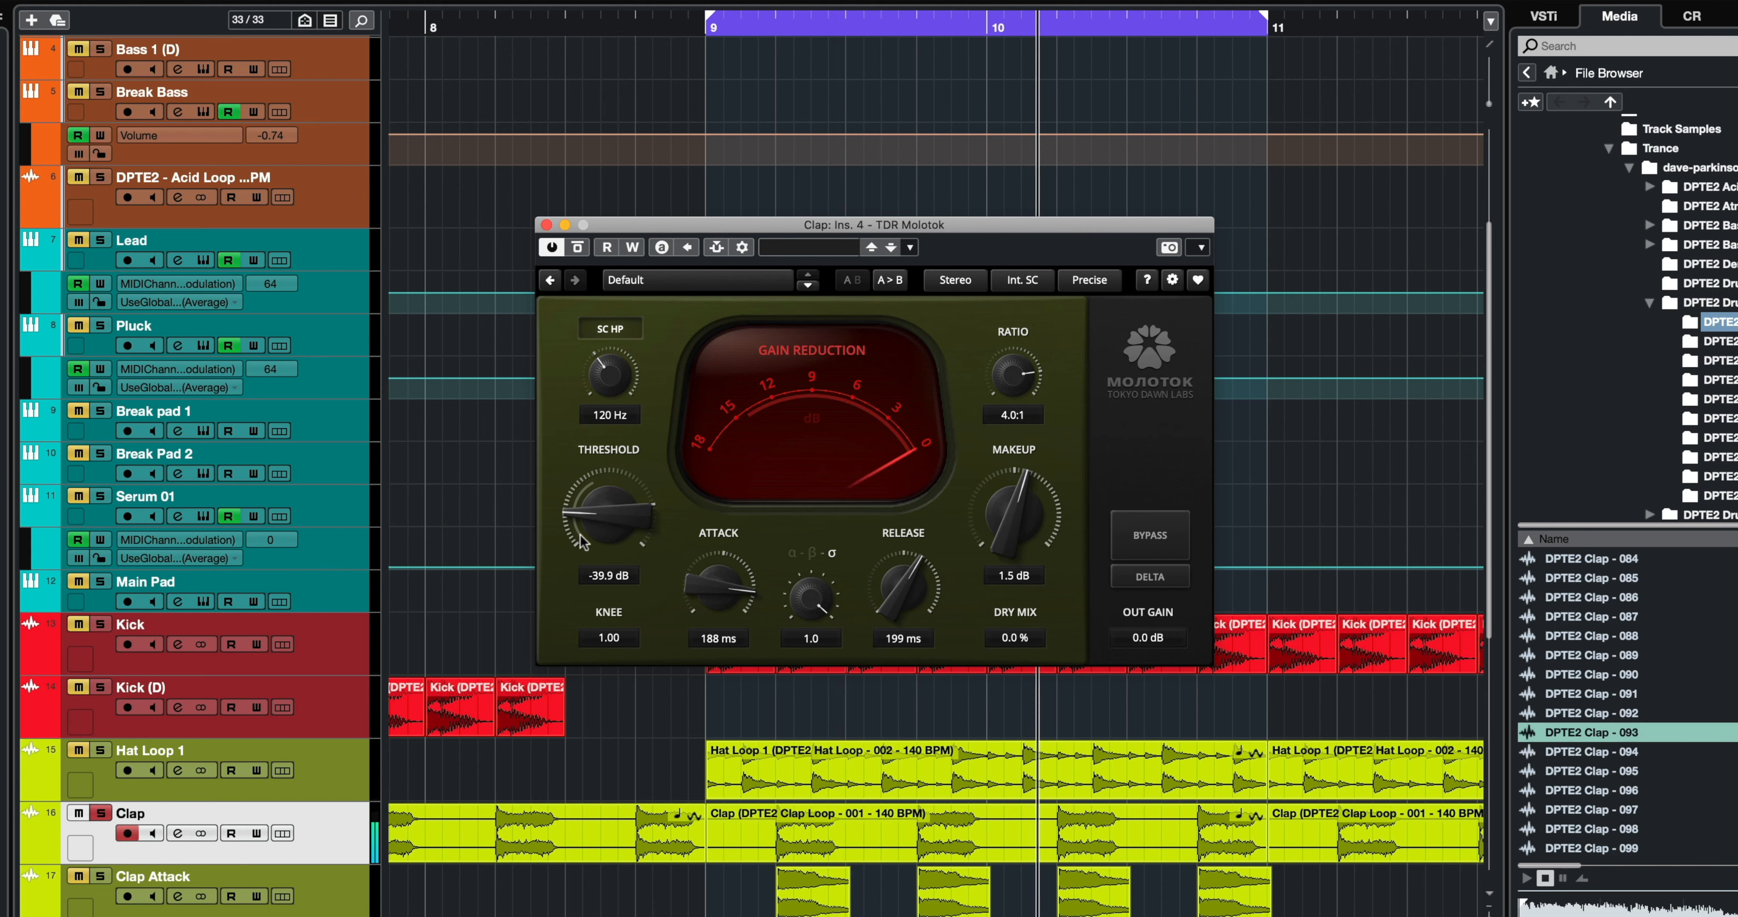
{"action": "left_click_drag", "start_coordinate": [581, 540], "coordinate": [582, 474]}
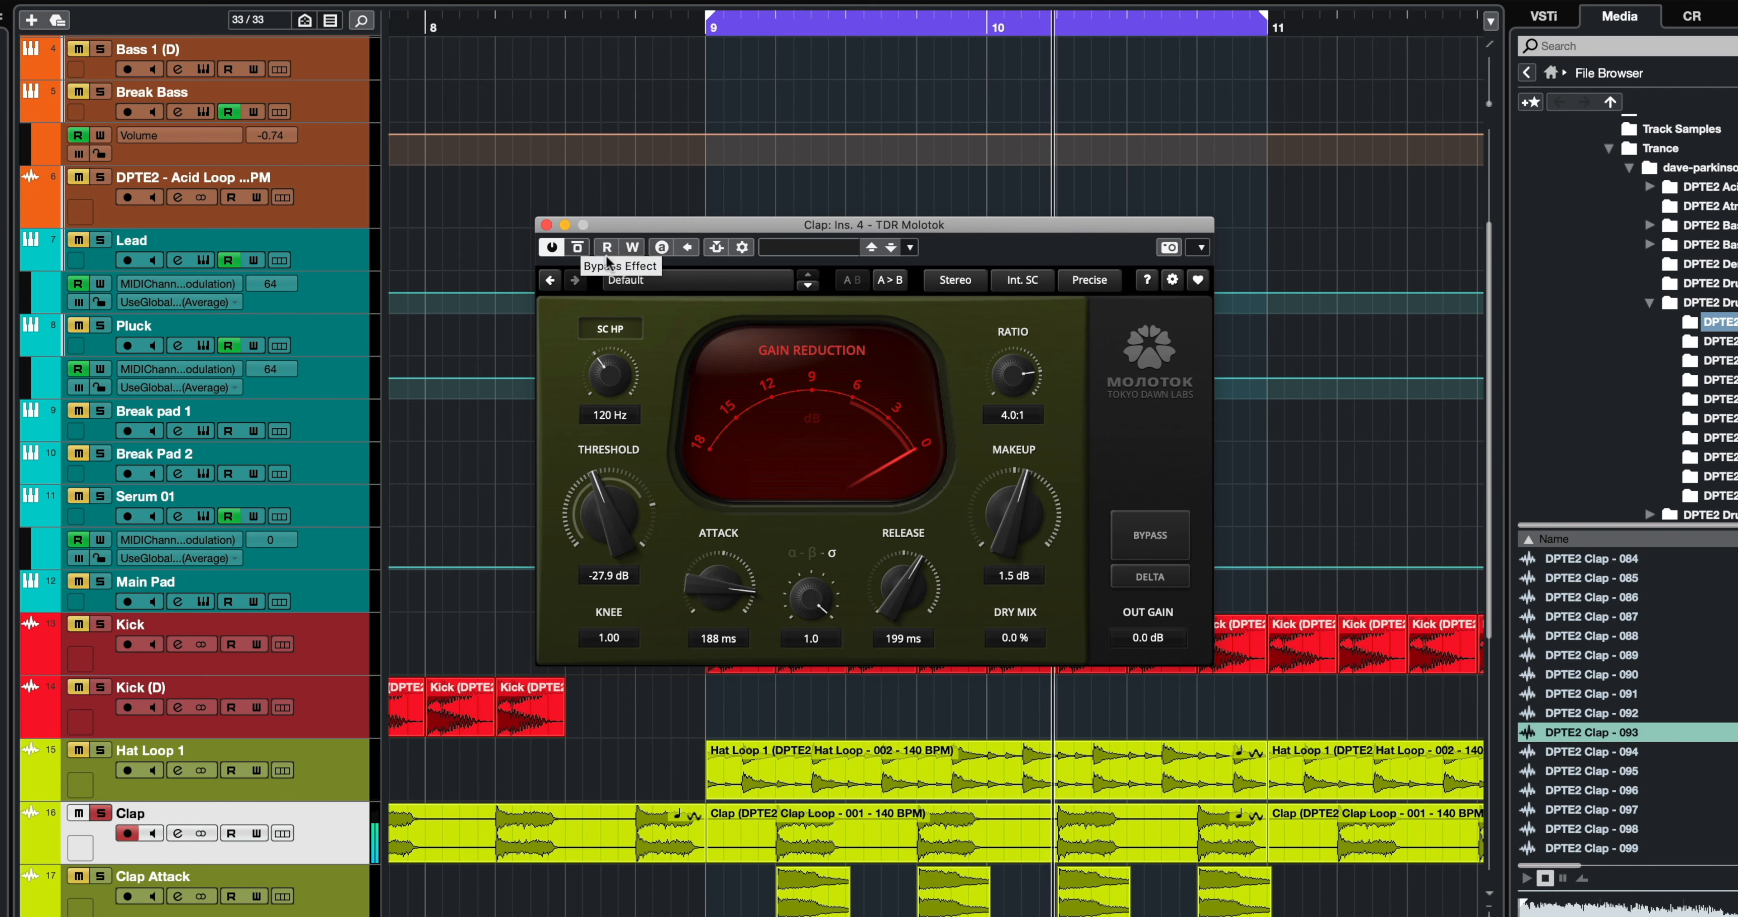
Toggle the compressor's bypass repeatedly to compare the dry clap with the version compressed at 4.0:1
{"action": "left_click", "coordinate": [1151, 537]}
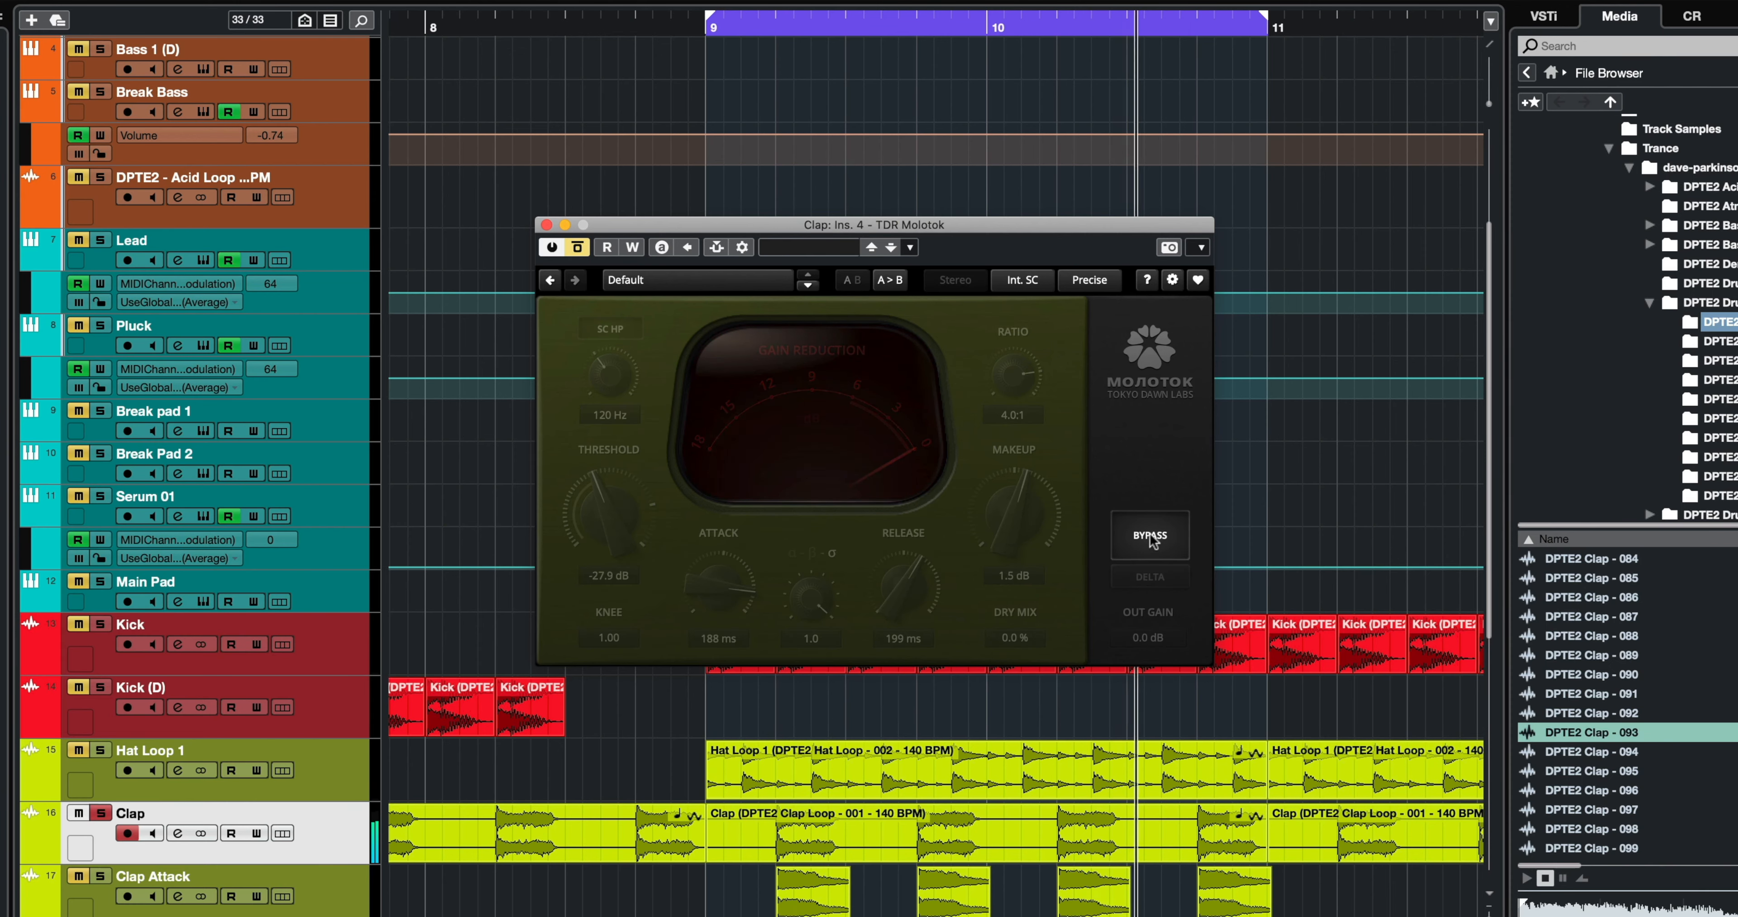
{"action": "left_click", "coordinate": [1150, 537]}
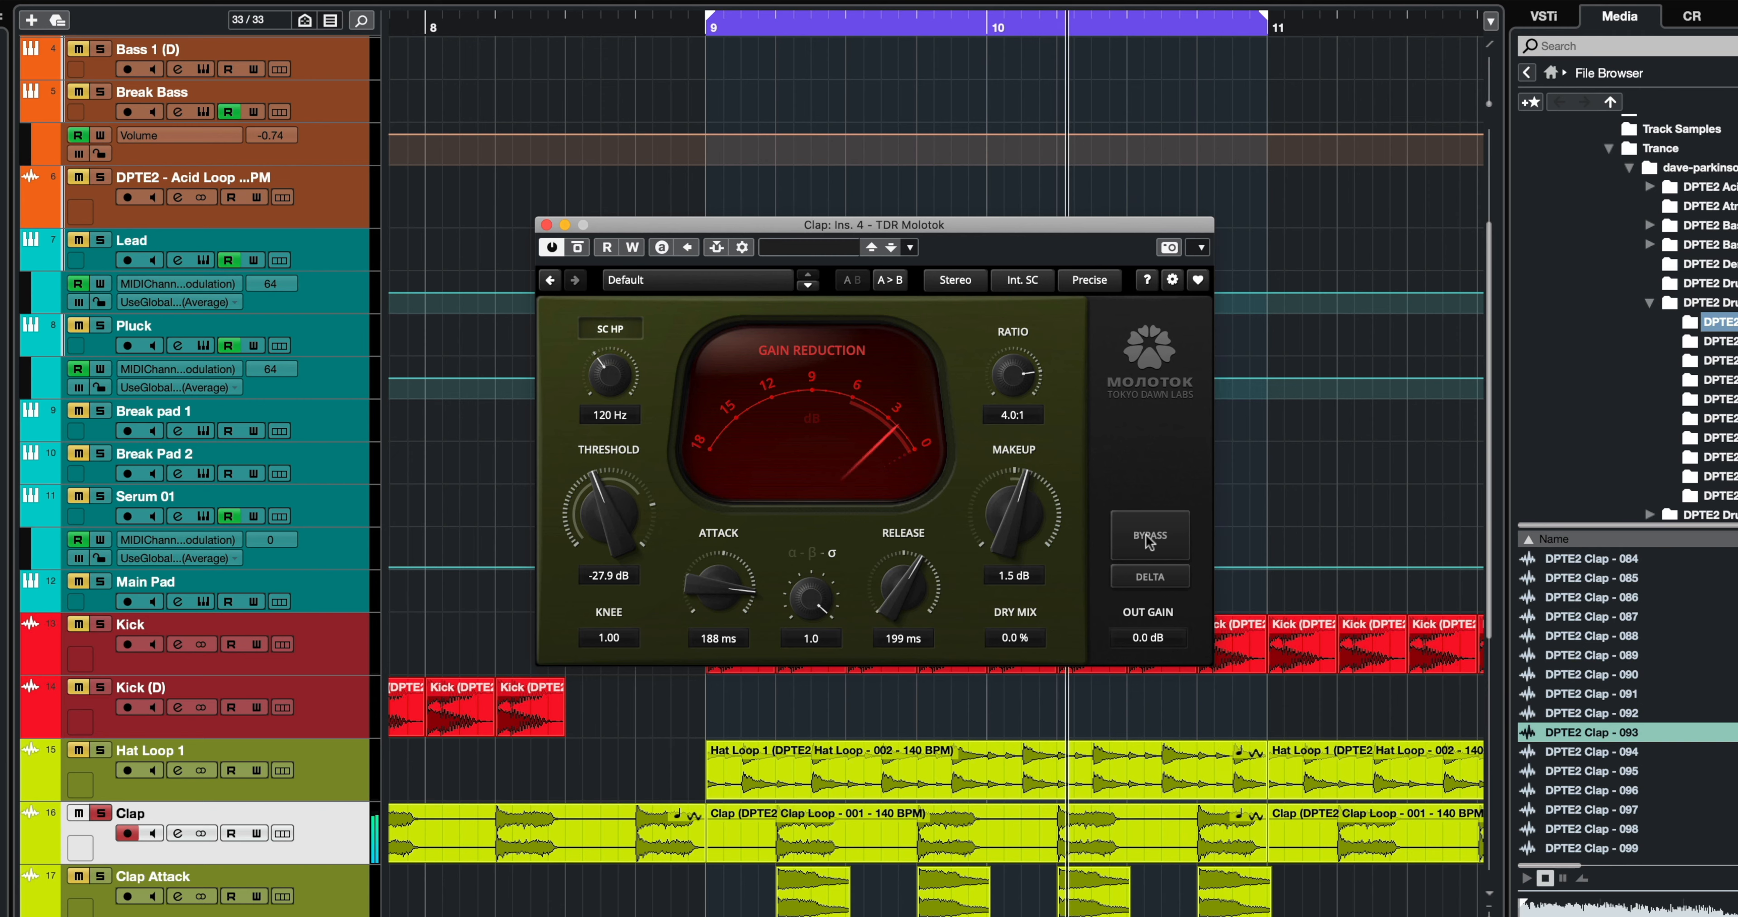
{"action": "left_click", "coordinate": [1149, 540]}
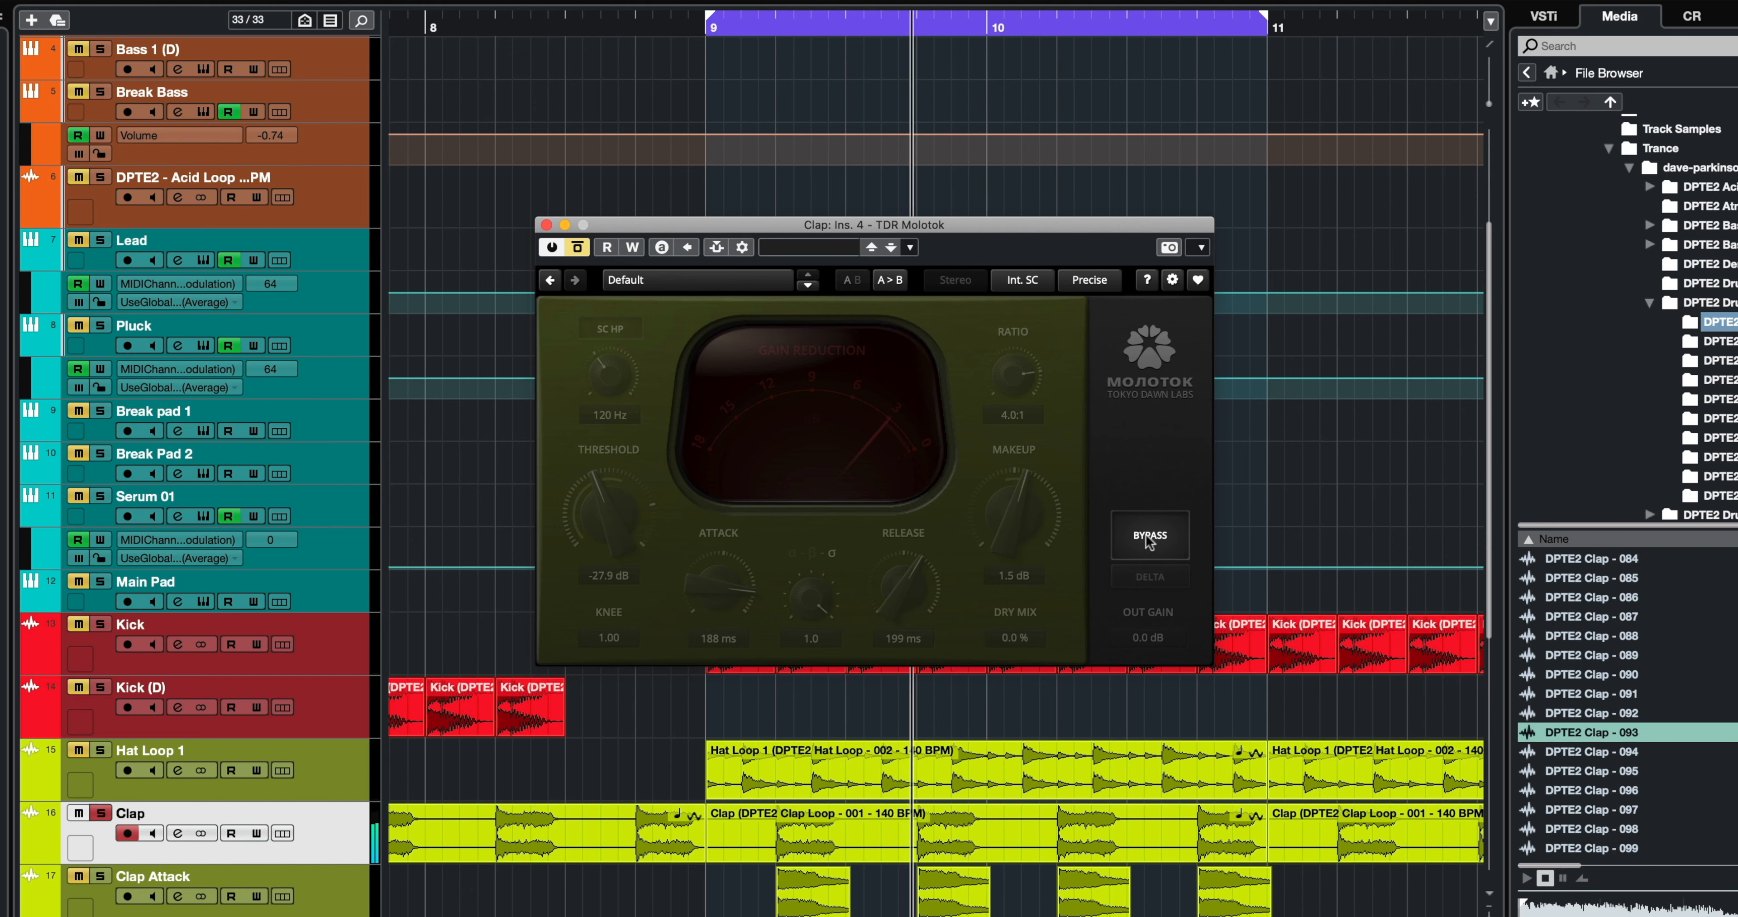
{"action": "left_click", "coordinate": [1149, 537]}
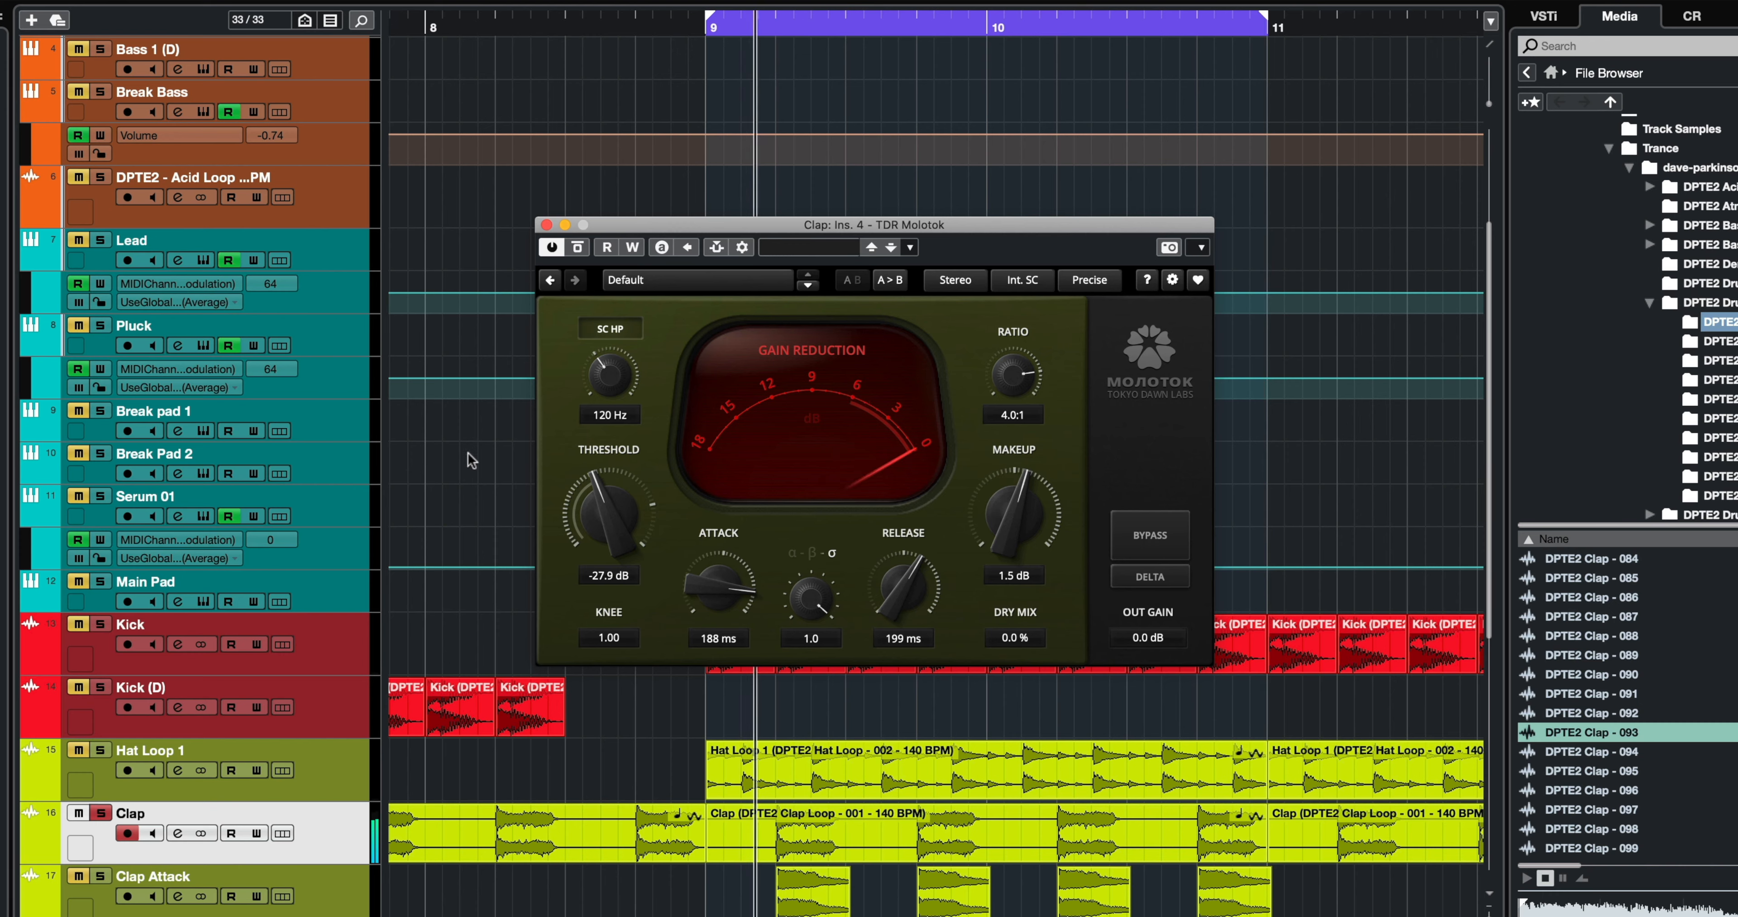
Lower the compressor's threshold to -35.5 dB and set the dry mix to 50.1 %
{"action": "left_click_drag", "start_coordinate": [608, 514], "coordinate": [609, 546]}
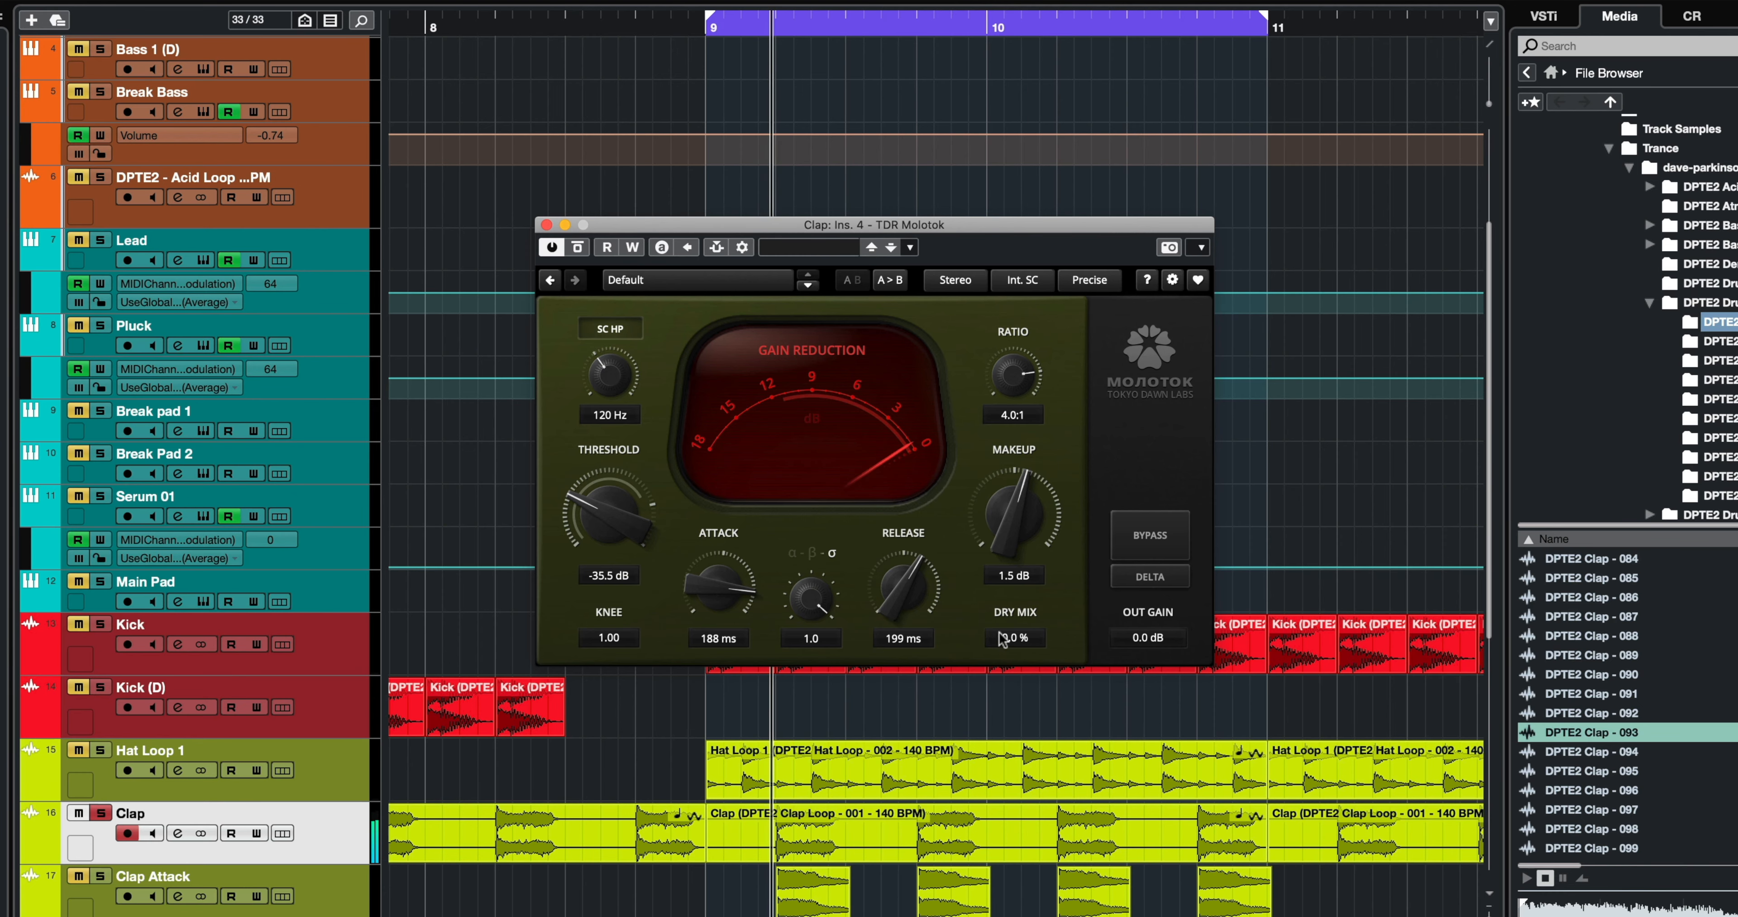
{"action": "left_click_drag", "start_coordinate": [1000, 633], "coordinate": [1000, 568]}
{"action": "left_click", "coordinate": [1035, 788]}
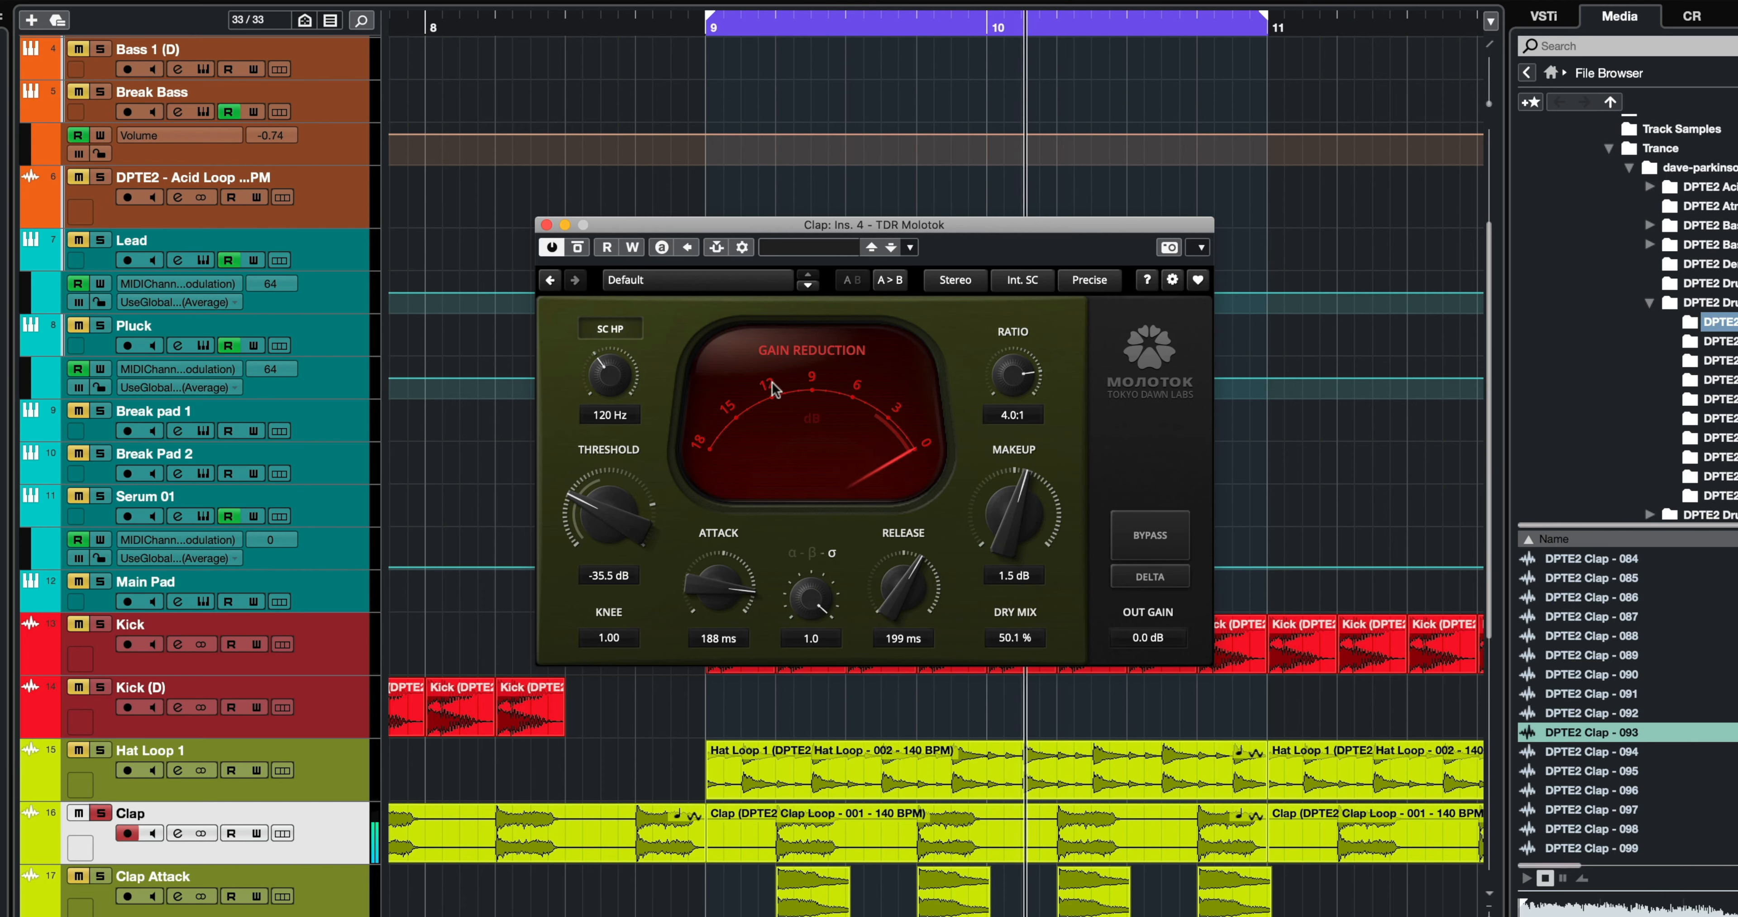
Raise the compressor's dry mix to 70.4 %, comparing bypassed and active sound before and after the change
{"action": "left_click", "coordinate": [1158, 540]}
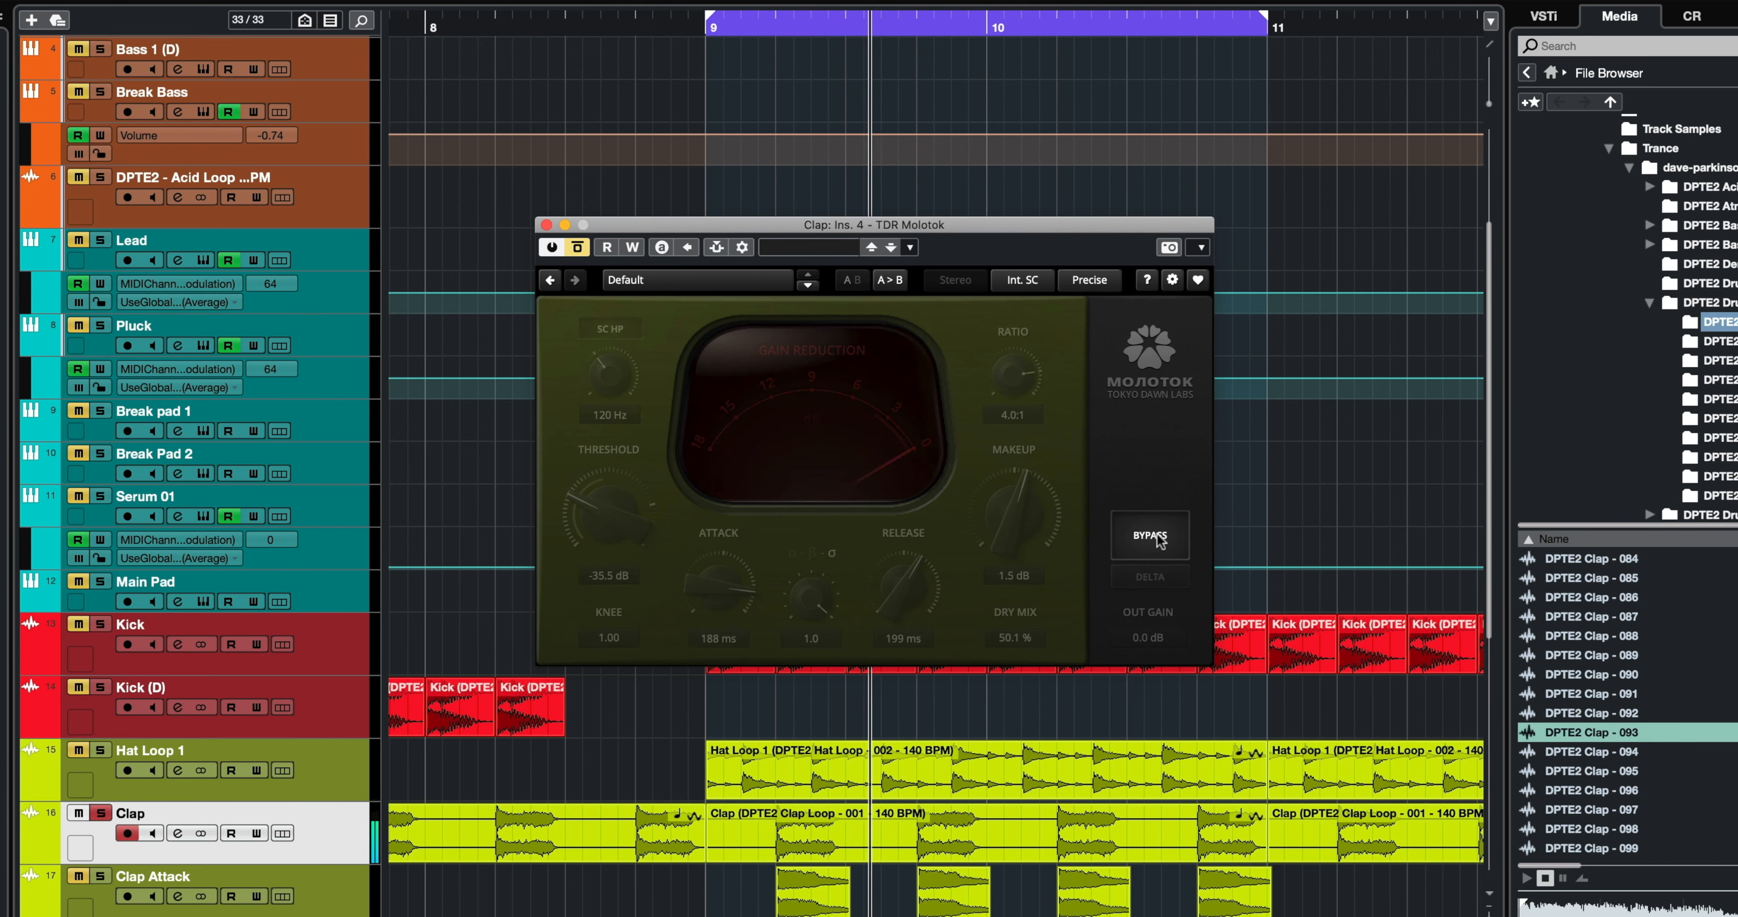
{"action": "left_click", "coordinate": [1159, 540]}
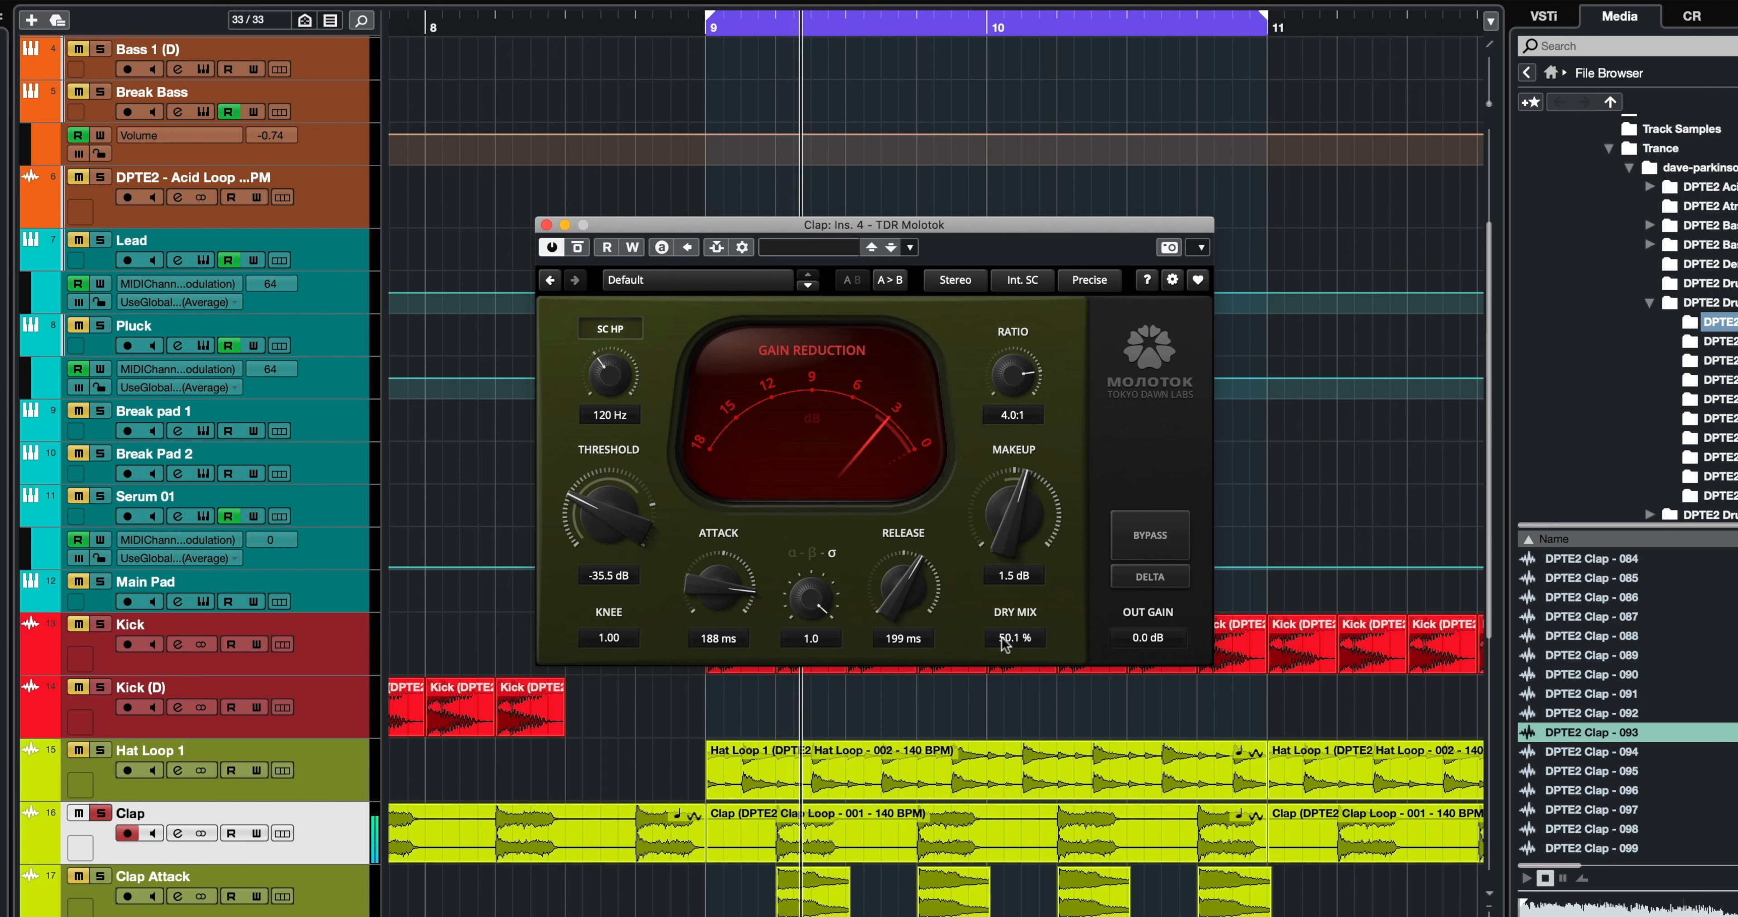
{"action": "left_click_drag", "start_coordinate": [1015, 636], "coordinate": [1015, 582]}
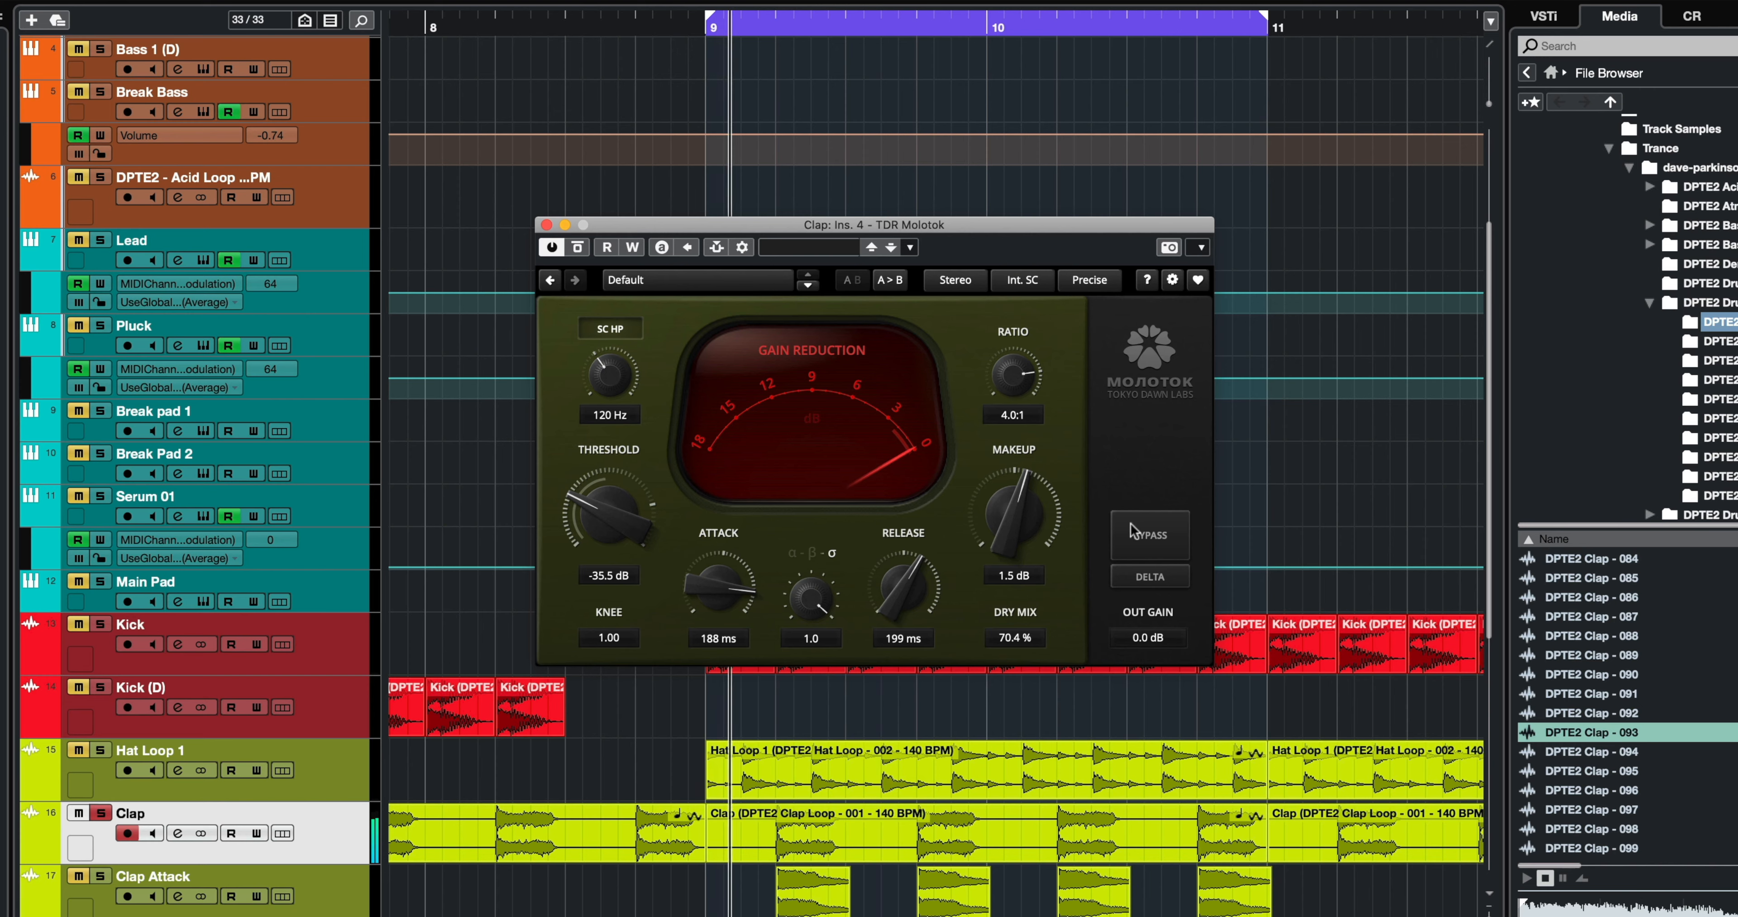
{"action": "left_click", "coordinate": [1137, 534]}
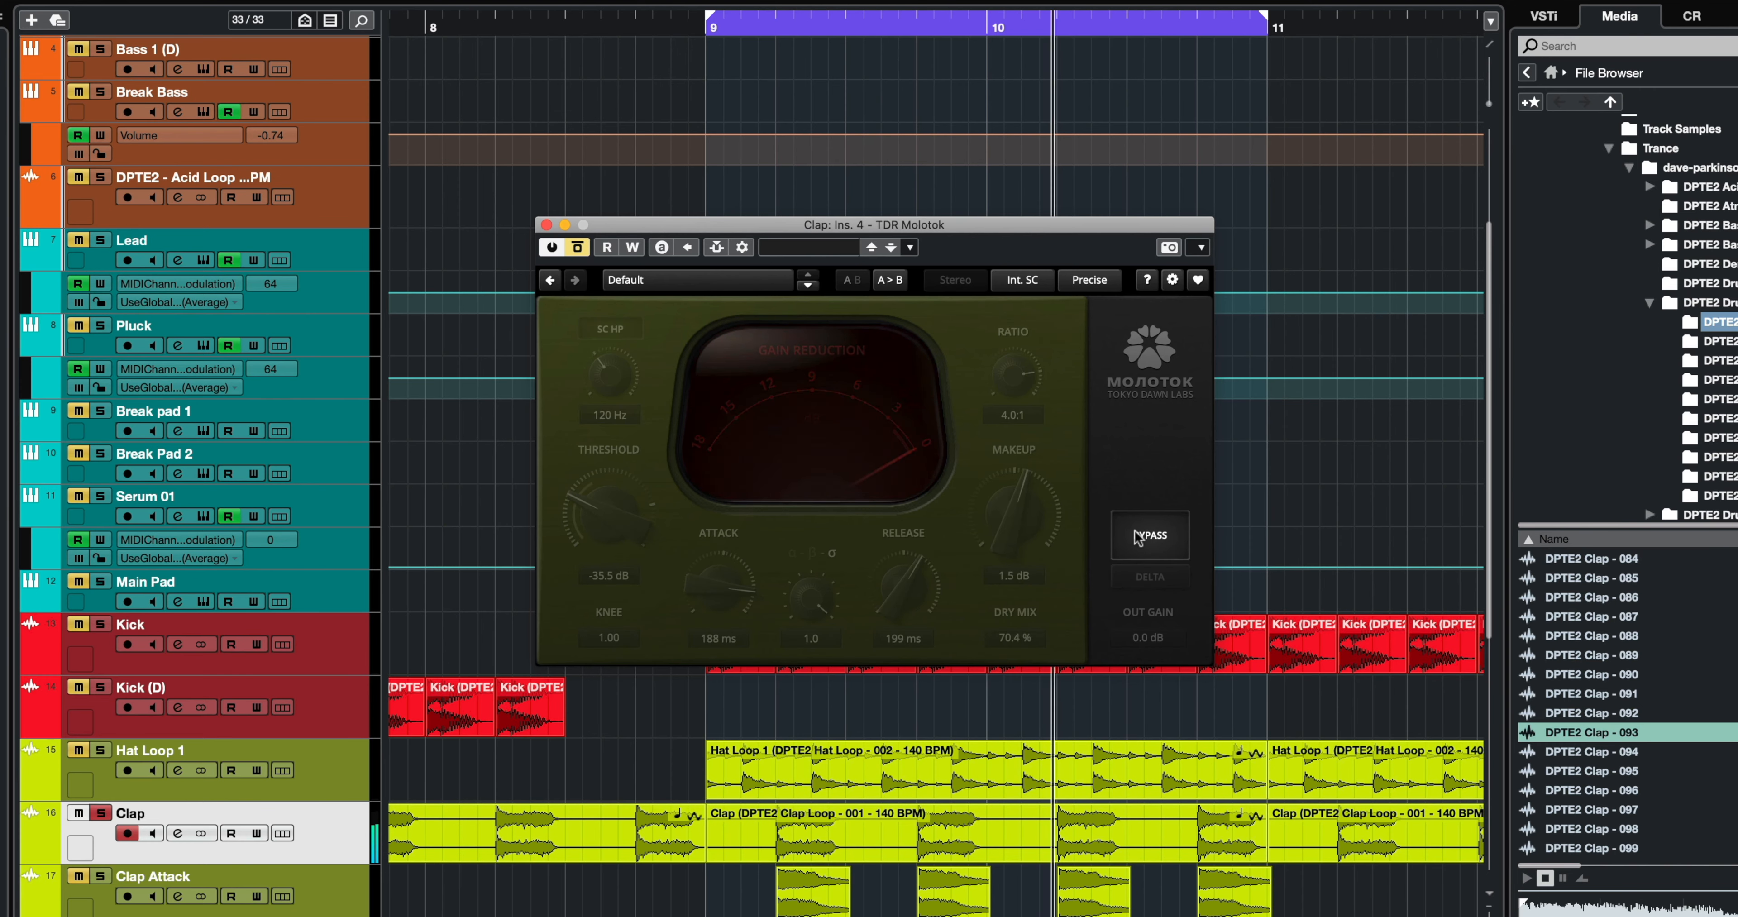
{"action": "left_click", "coordinate": [1138, 534]}
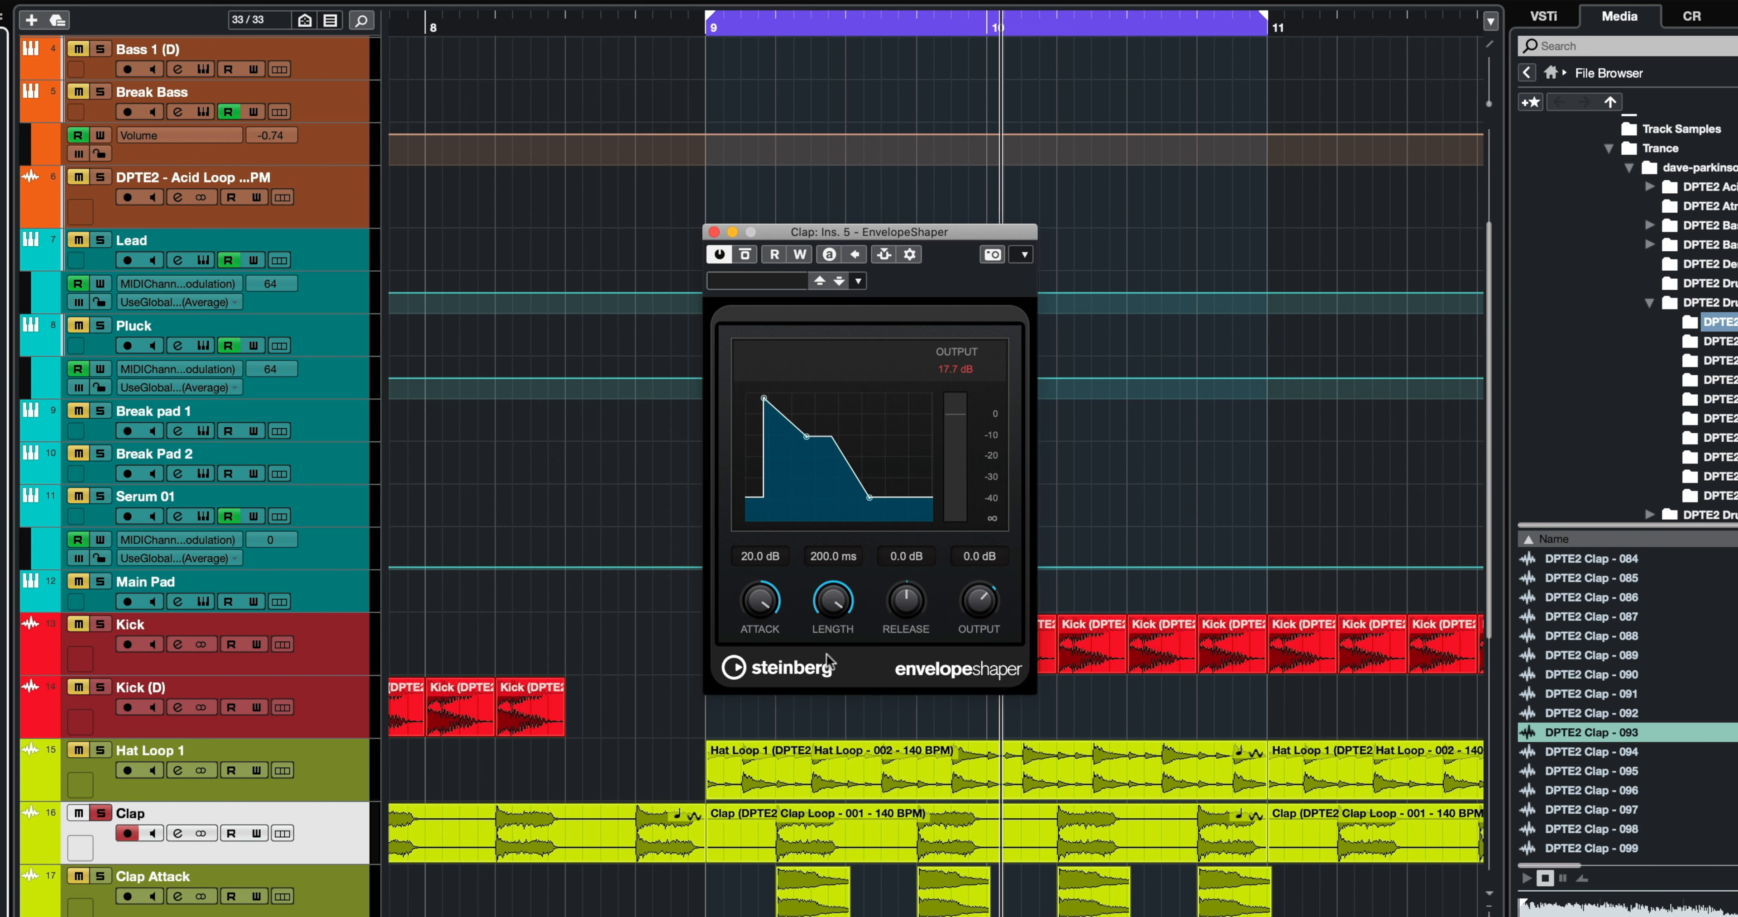
Reset the clap's EnvelopeShaper to 0.0 dB attack, 5.0 ms length and 0.0 dB release, and play the loop
{"action": "left_click", "coordinate": [763, 558]}
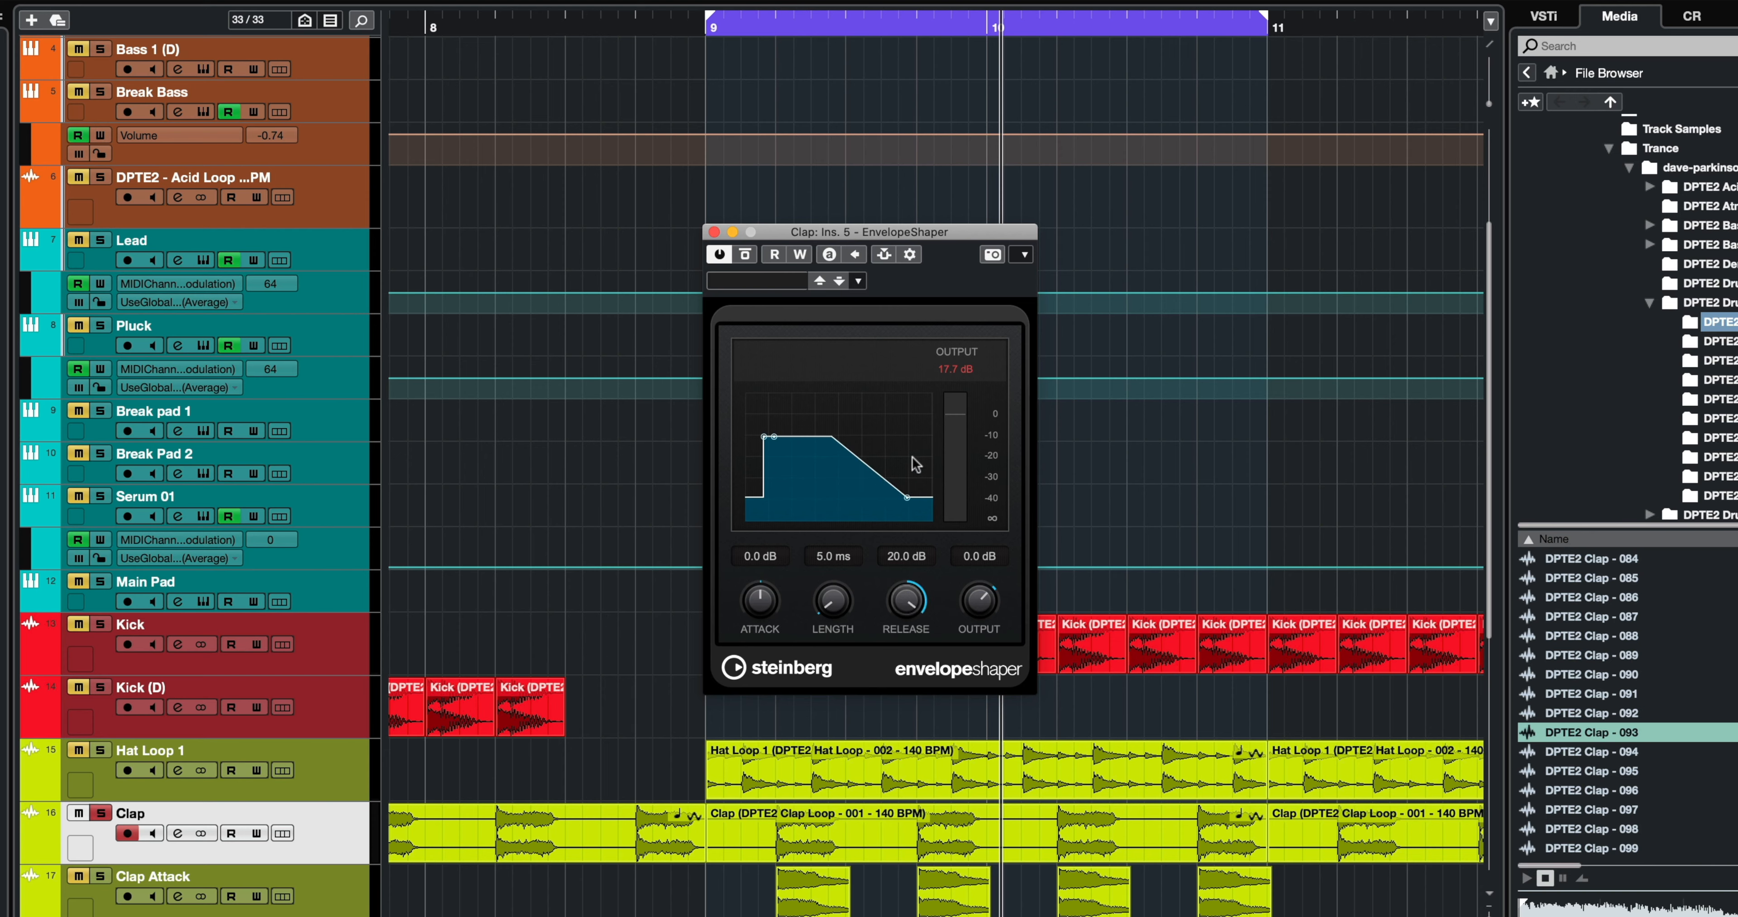
{"action": "left_click_drag", "start_coordinate": [905, 600], "coordinate": [887, 880]}
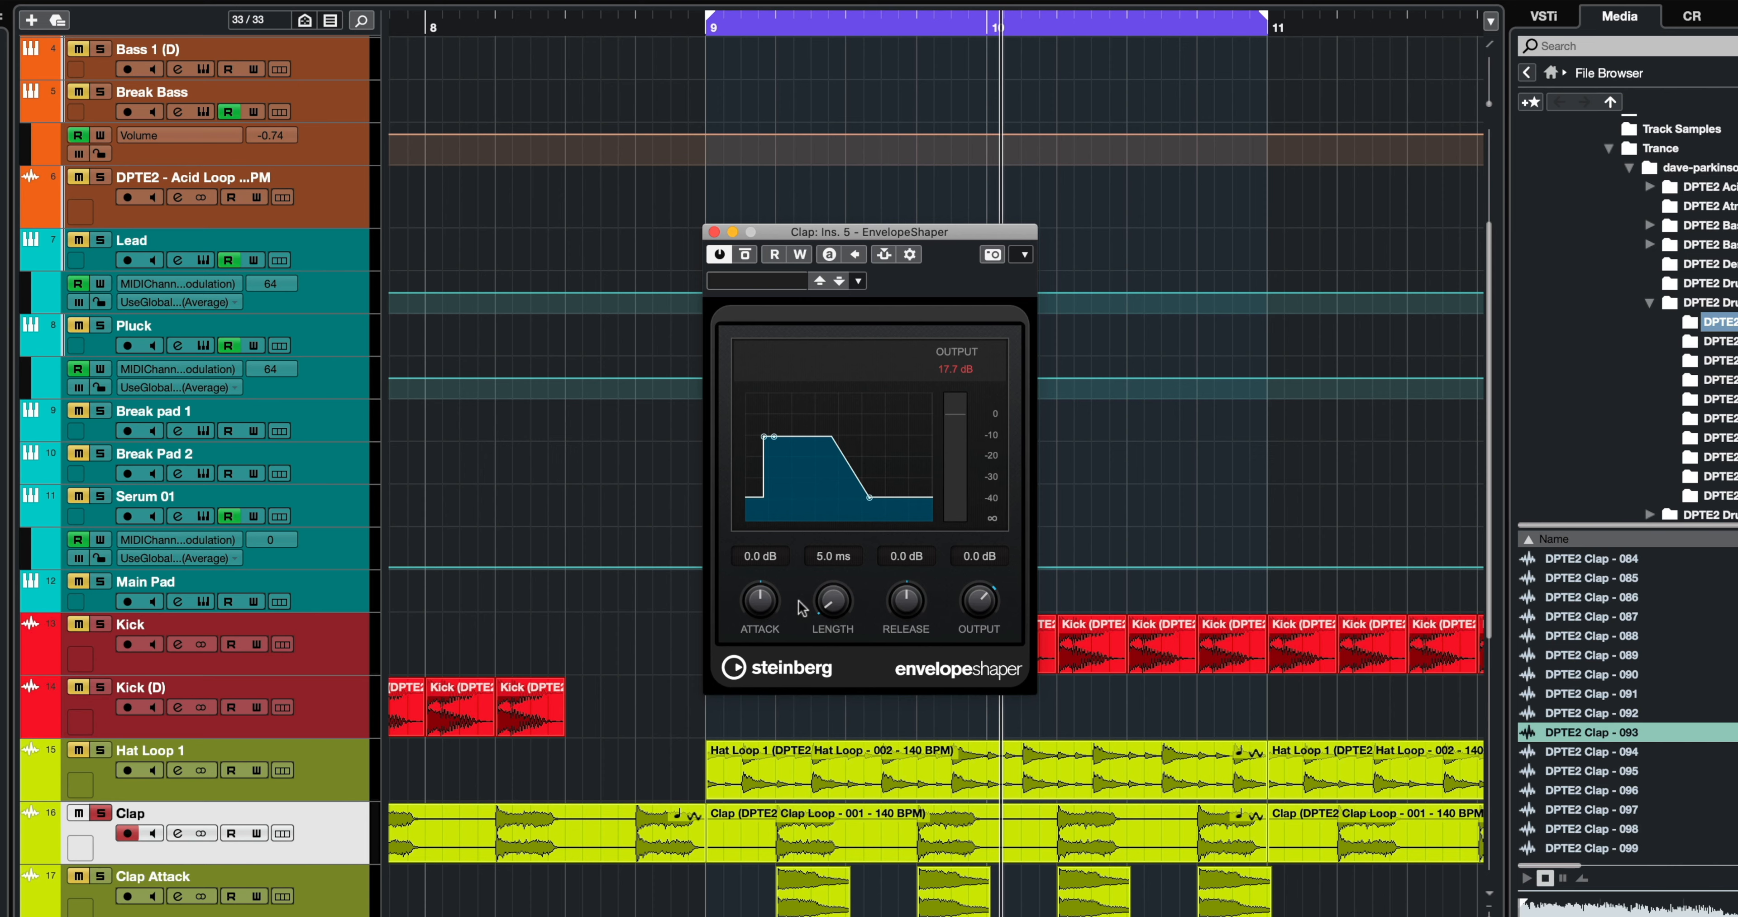
{"action": "key", "text": "space"}
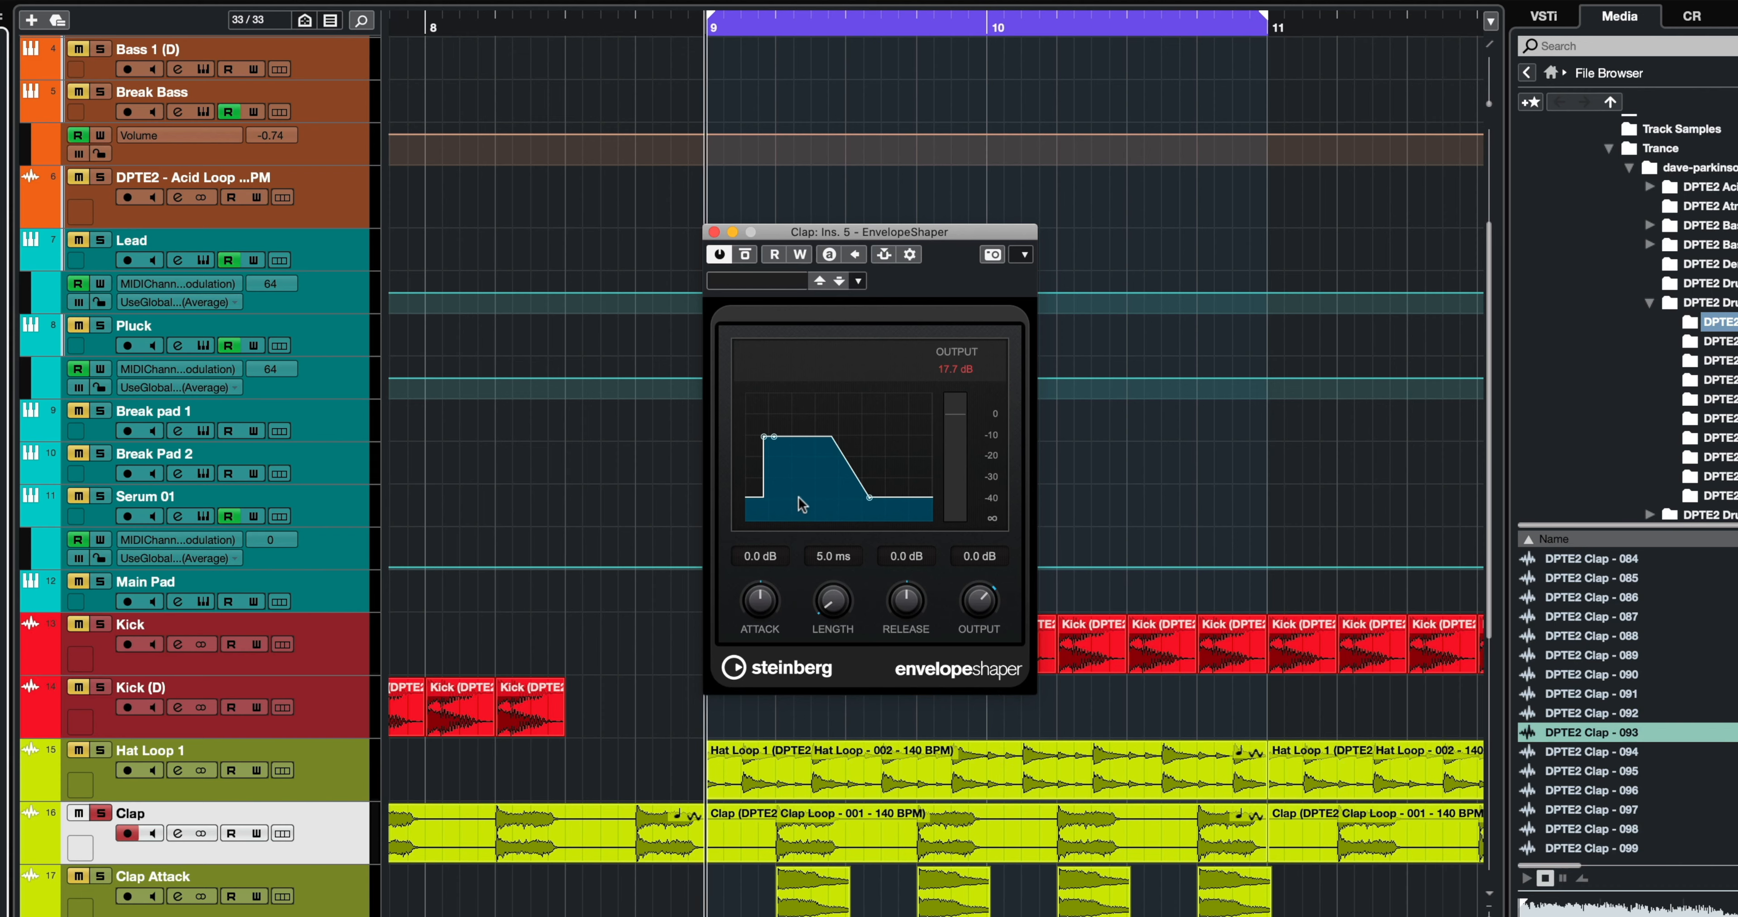
{"action": "key", "text": "space"}
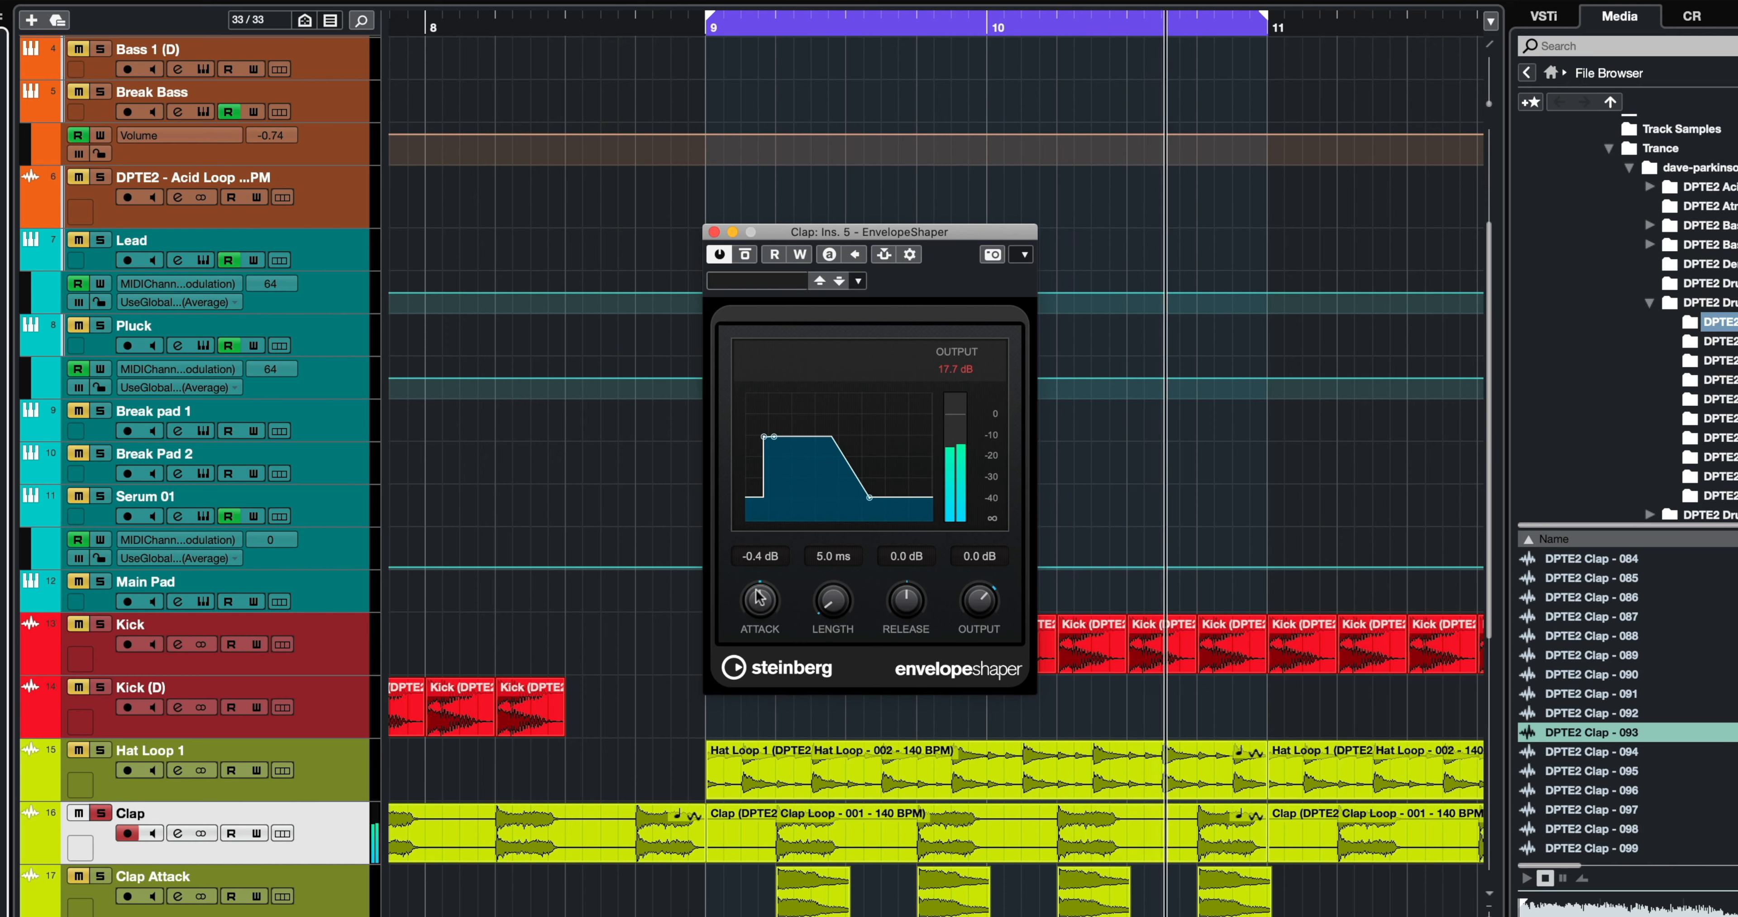
Audition the EnvelopeShaper's attack at -20.0 dB, and set it to 3.4 dB
{"action": "left_click_drag", "start_coordinate": [759, 598], "coordinate": [740, 665]}
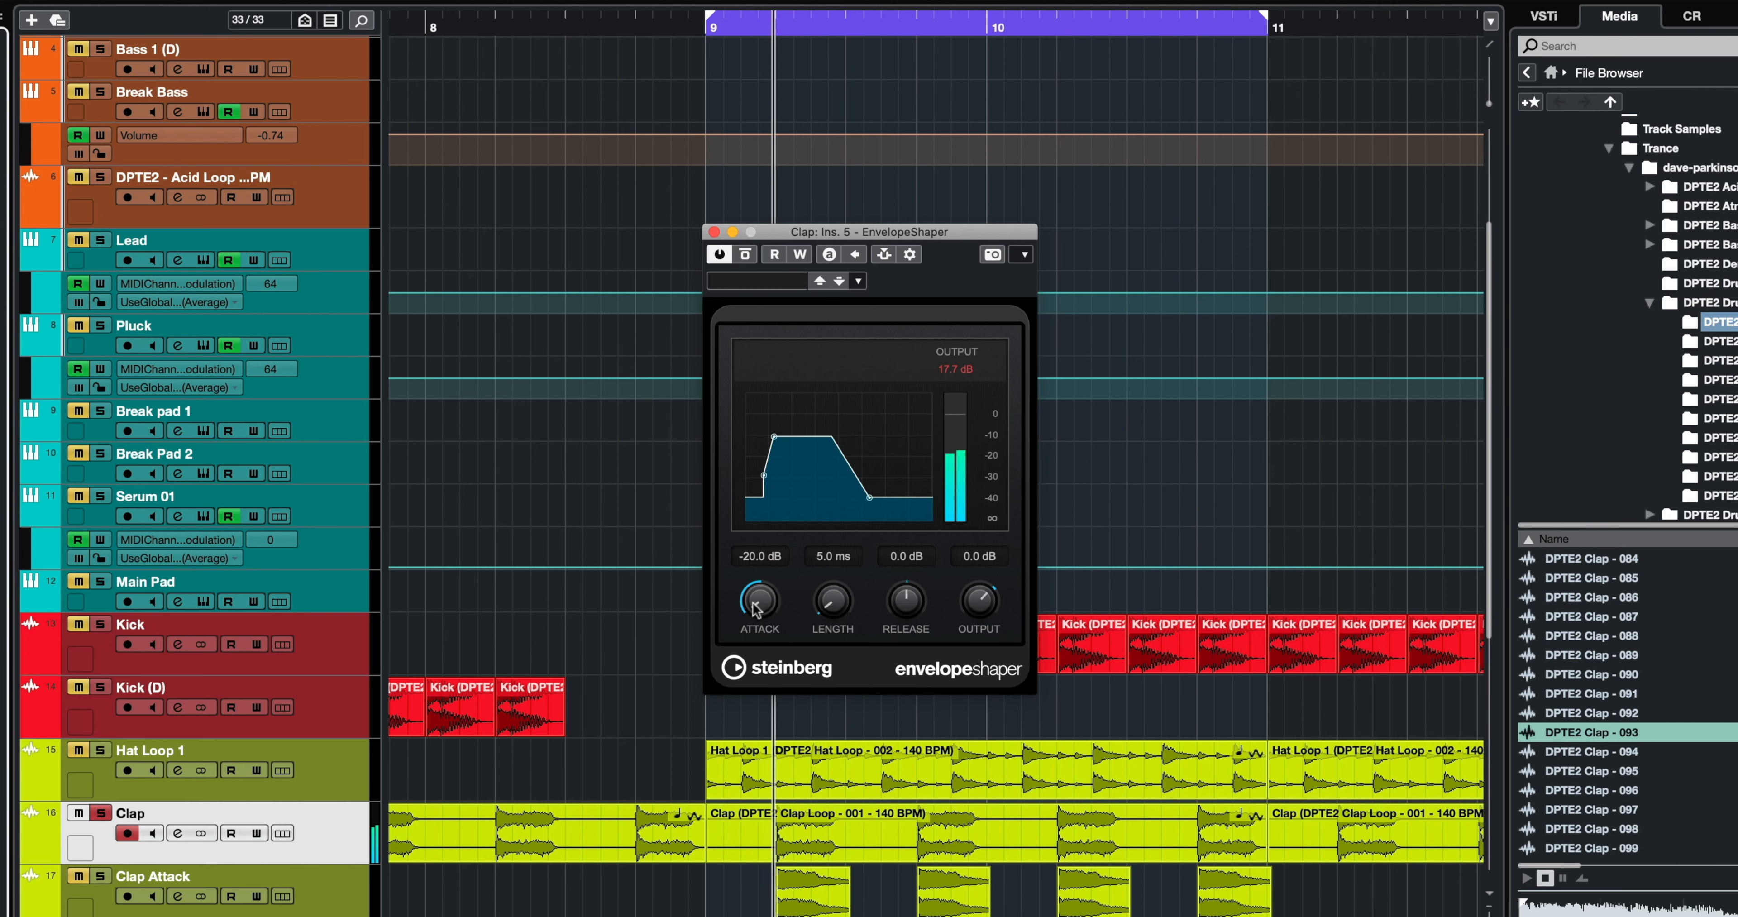
{"action": "left_click_drag", "start_coordinate": [760, 600], "coordinate": [766, 499]}
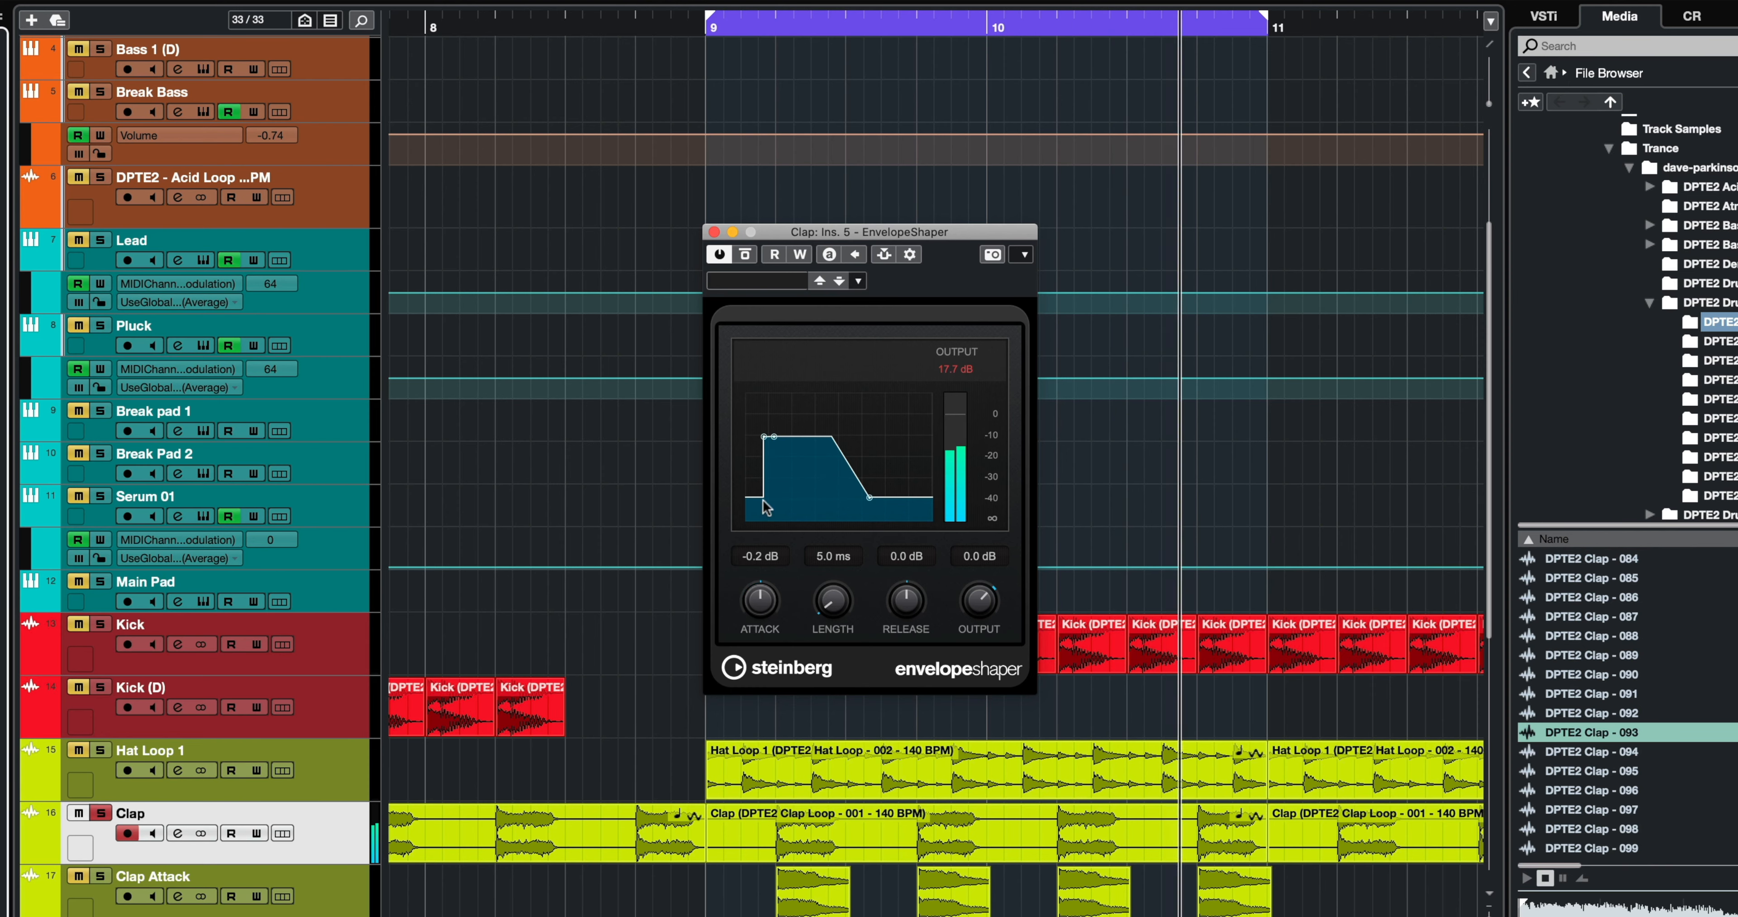
{"action": "mouse_move", "coordinate": [762, 602]}
{"action": "left_mouse_down"}
{"action": "mouse_move", "coordinate": [773, 494]}
{"action": "mouse_move", "coordinate": [761, 579]}
{"action": "left_mouse_up"}
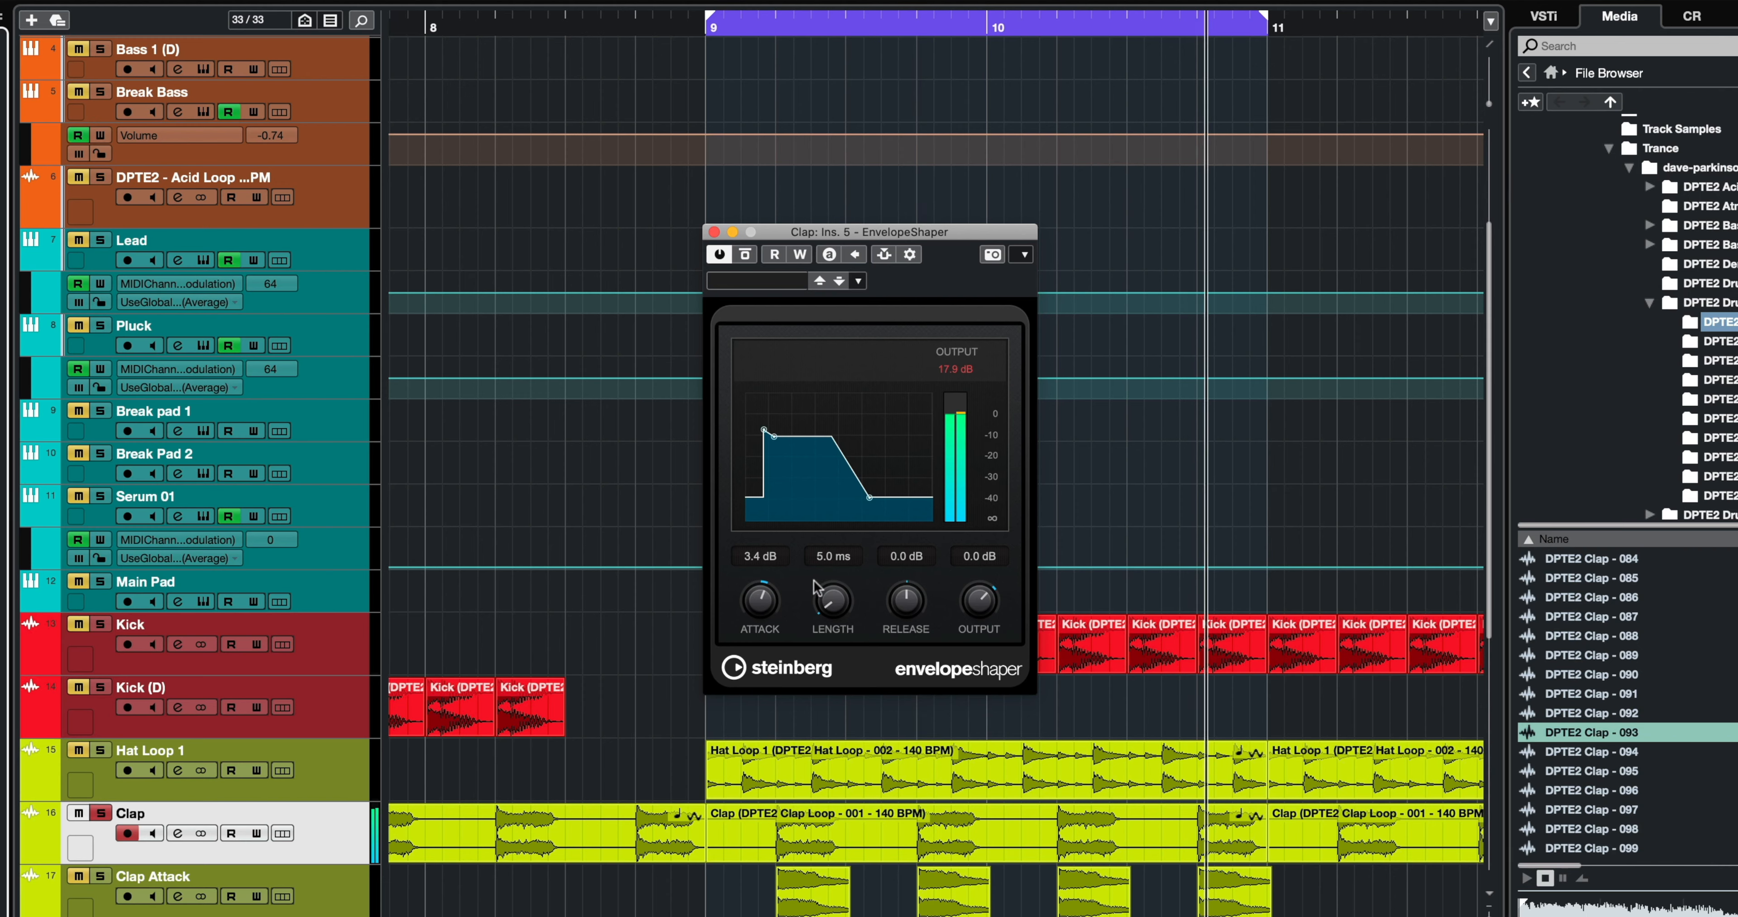
Try an attack length of 200.0 ms in the EnvelopeShaper, and reduce it to 57.7 ms
{"action": "left_click_drag", "start_coordinate": [821, 596], "coordinate": [827, 371]}
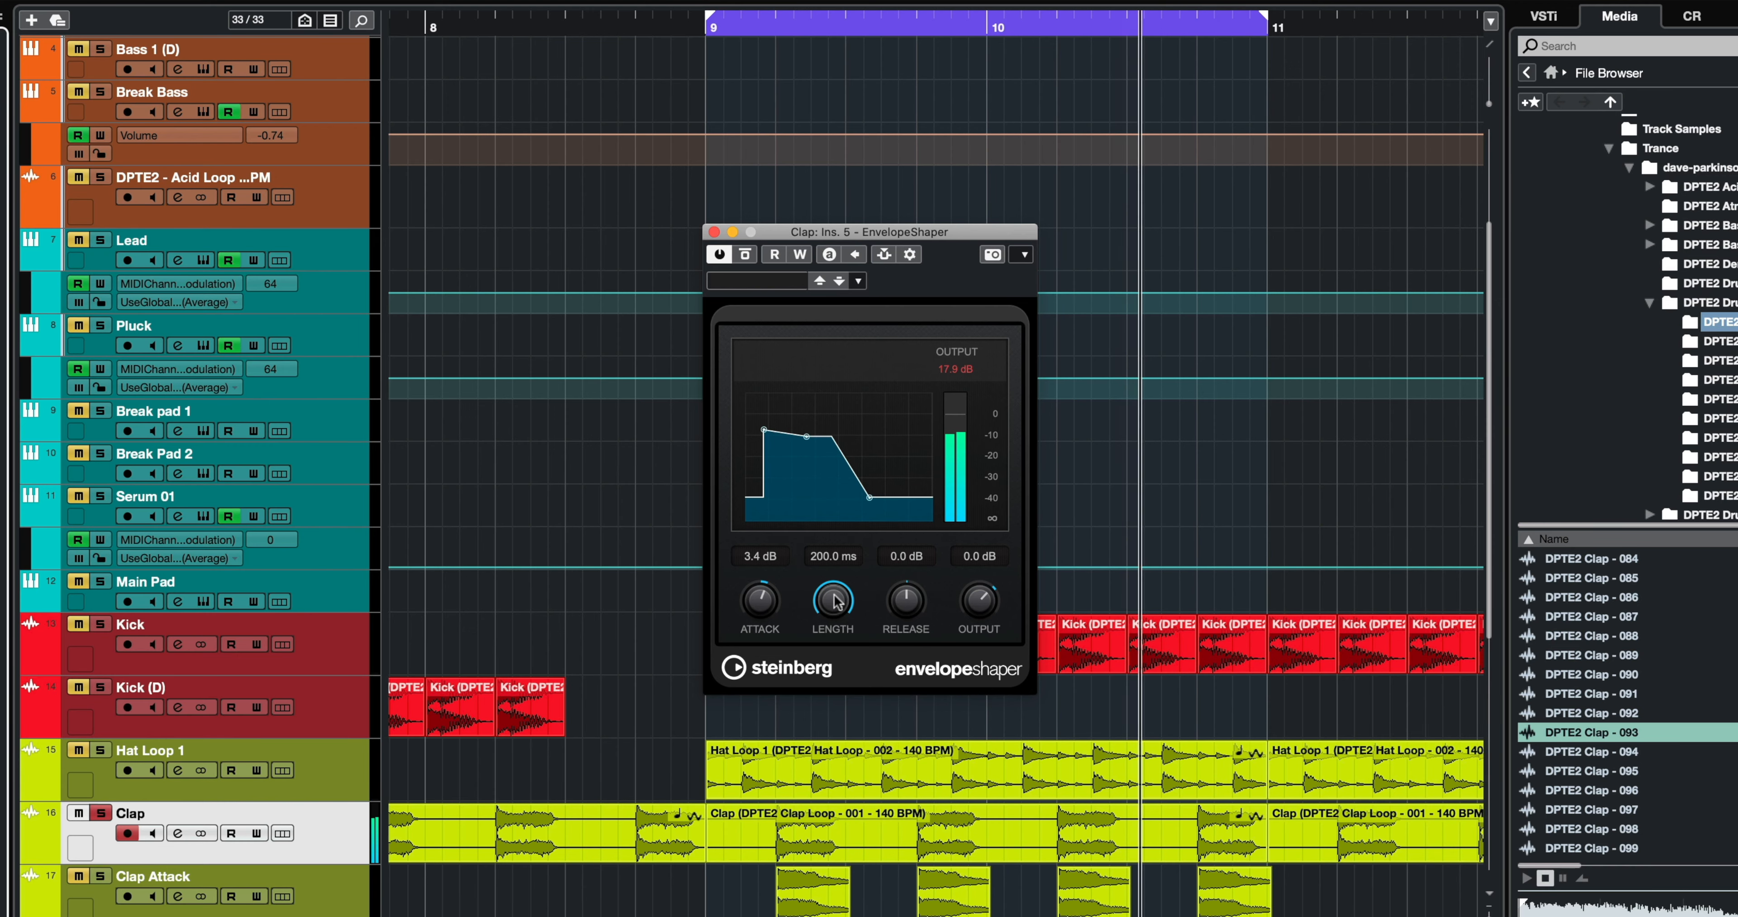
{"action": "left_click_drag", "start_coordinate": [839, 600], "coordinate": [804, 713]}
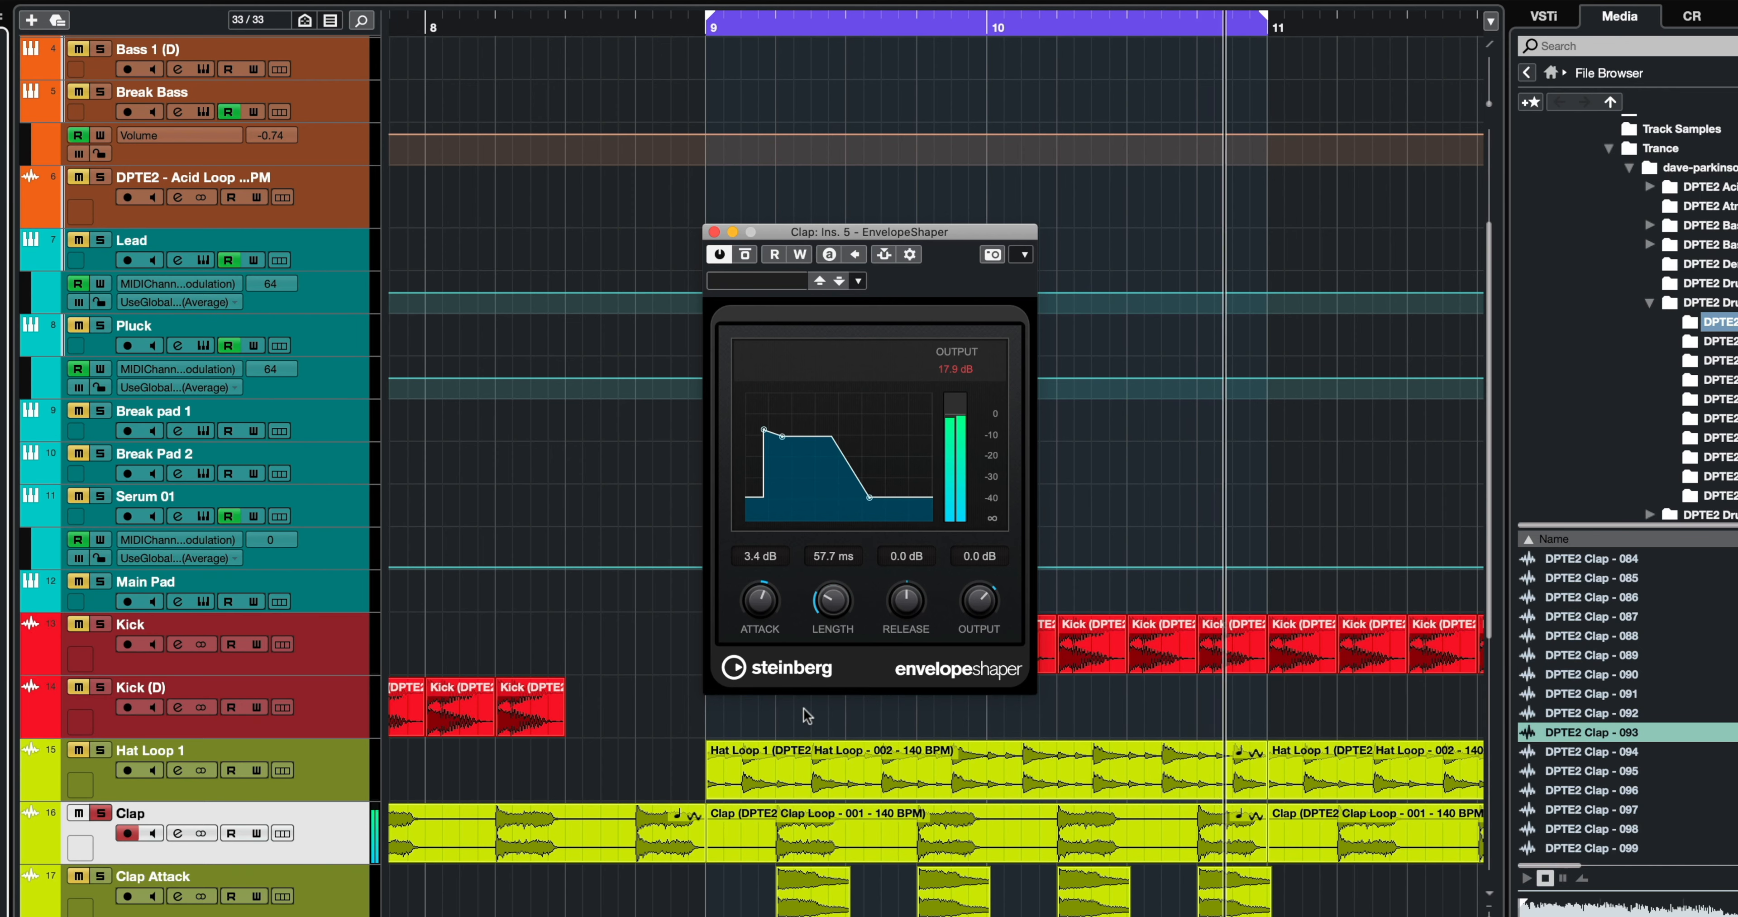
Set the EnvelopeShaper's length to 62.5 ms, release to 3.4 dB and output to -0.5 dB, and compare bypassed and active sound
{"action": "left_click_drag", "start_coordinate": [837, 587], "coordinate": [836, 582]}
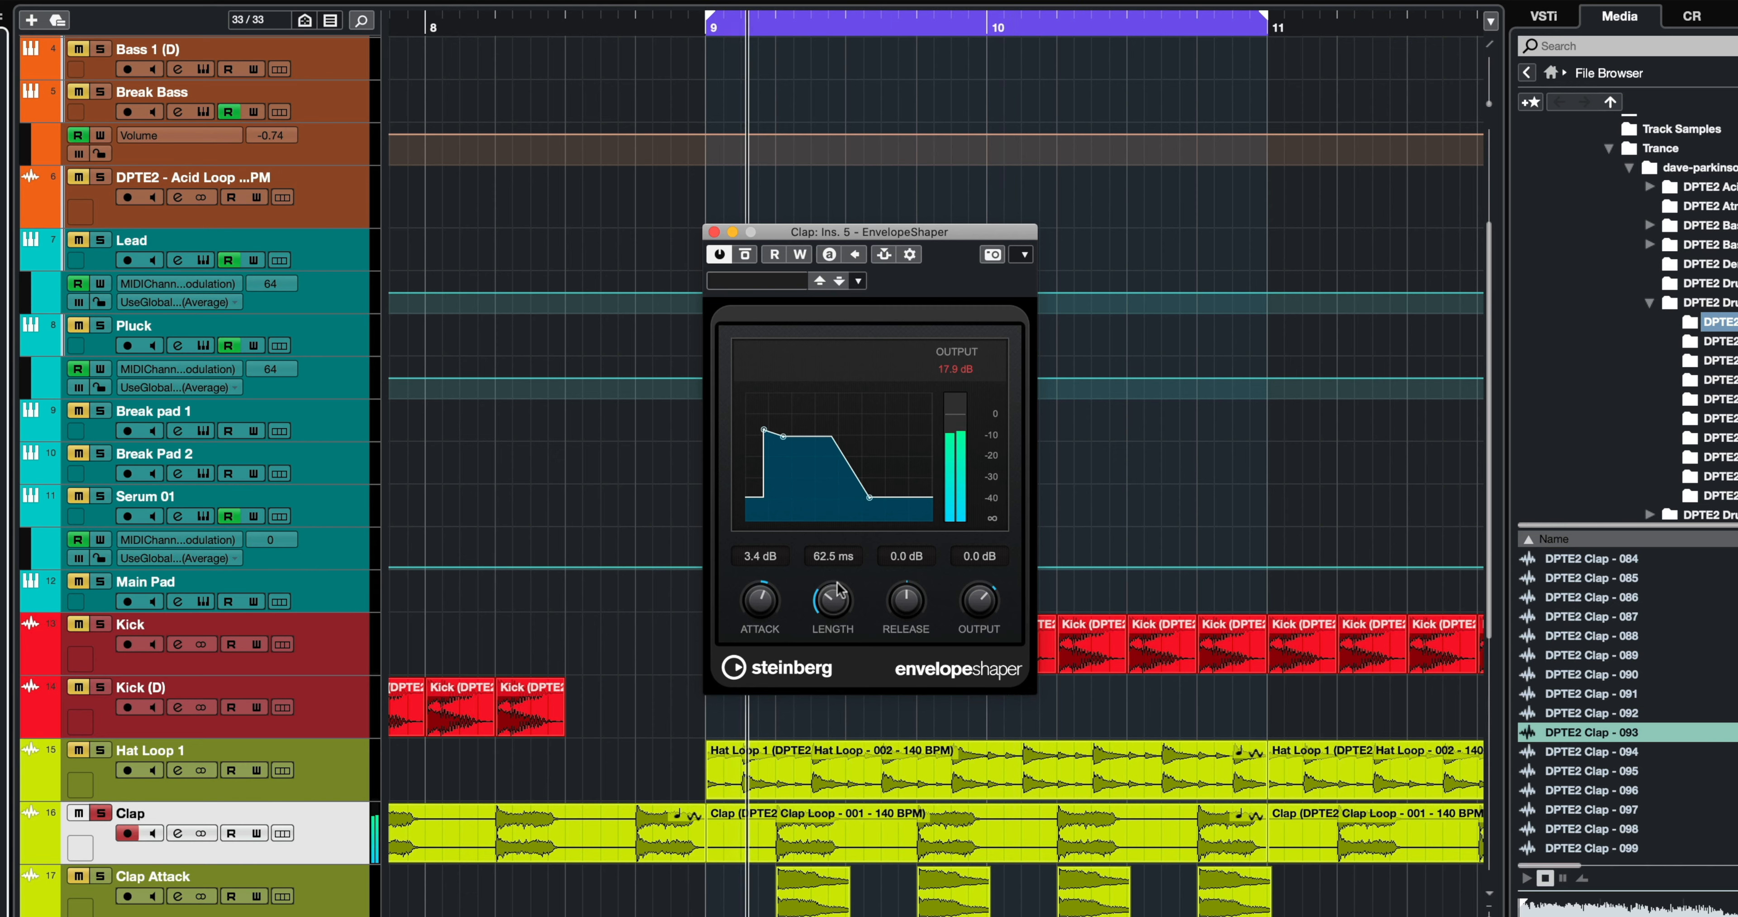
{"action": "left_click_drag", "start_coordinate": [896, 611], "coordinate": [896, 637]}
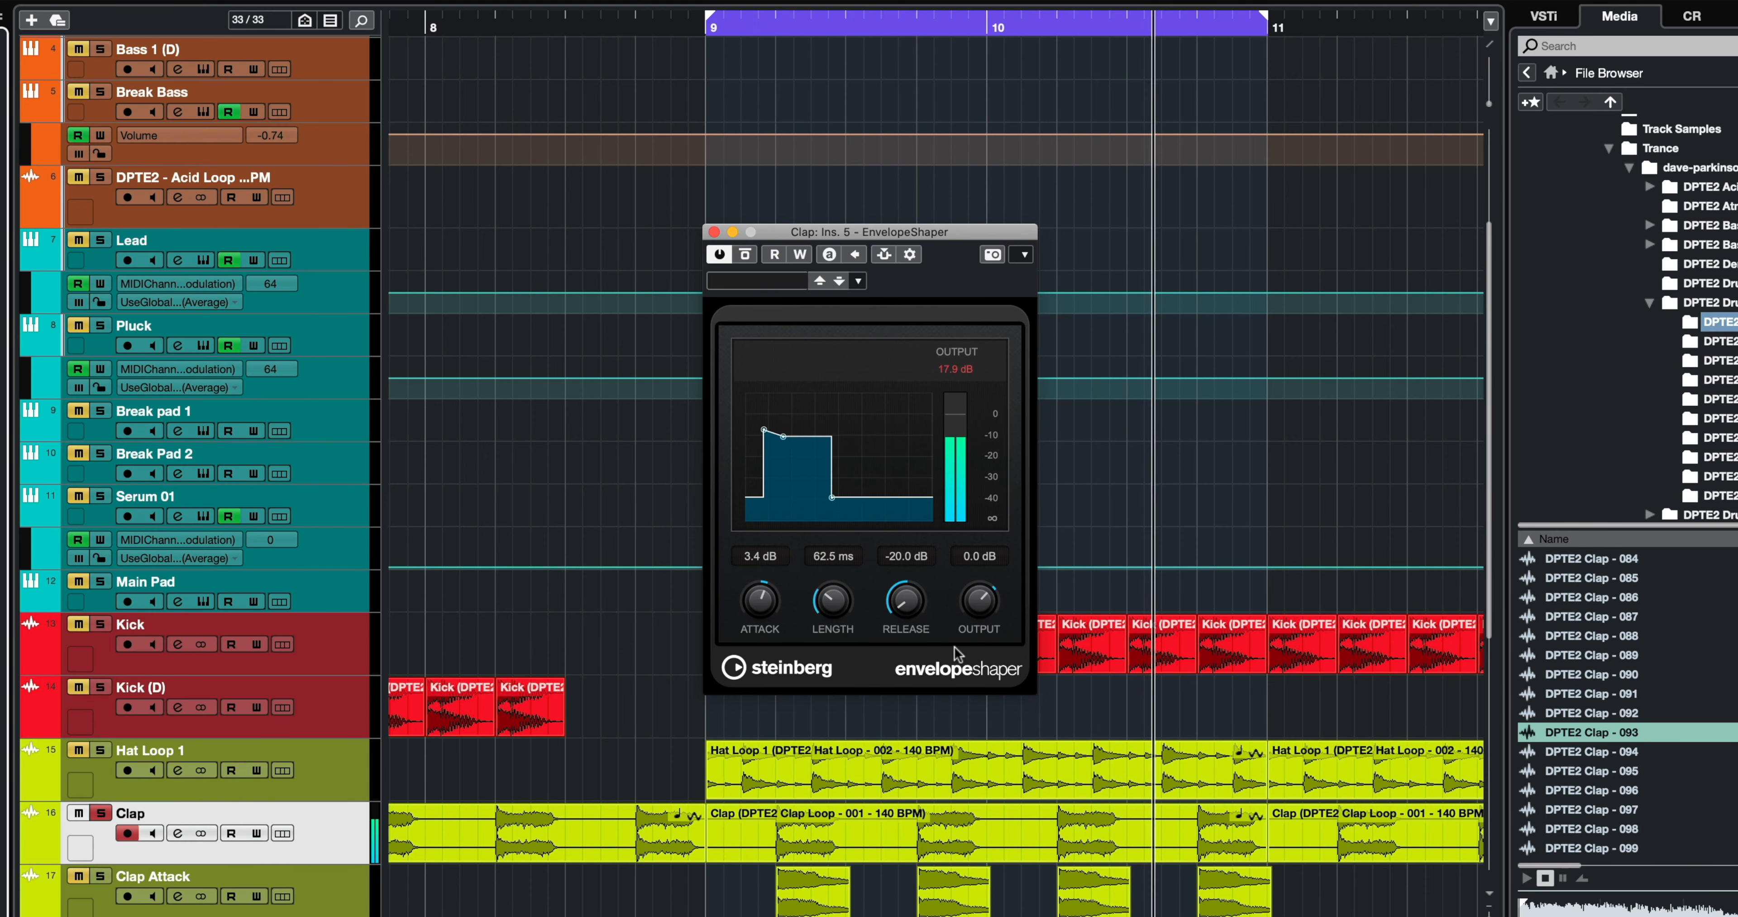
{"action": "left_click_drag", "start_coordinate": [916, 610], "coordinate": [894, 691]}
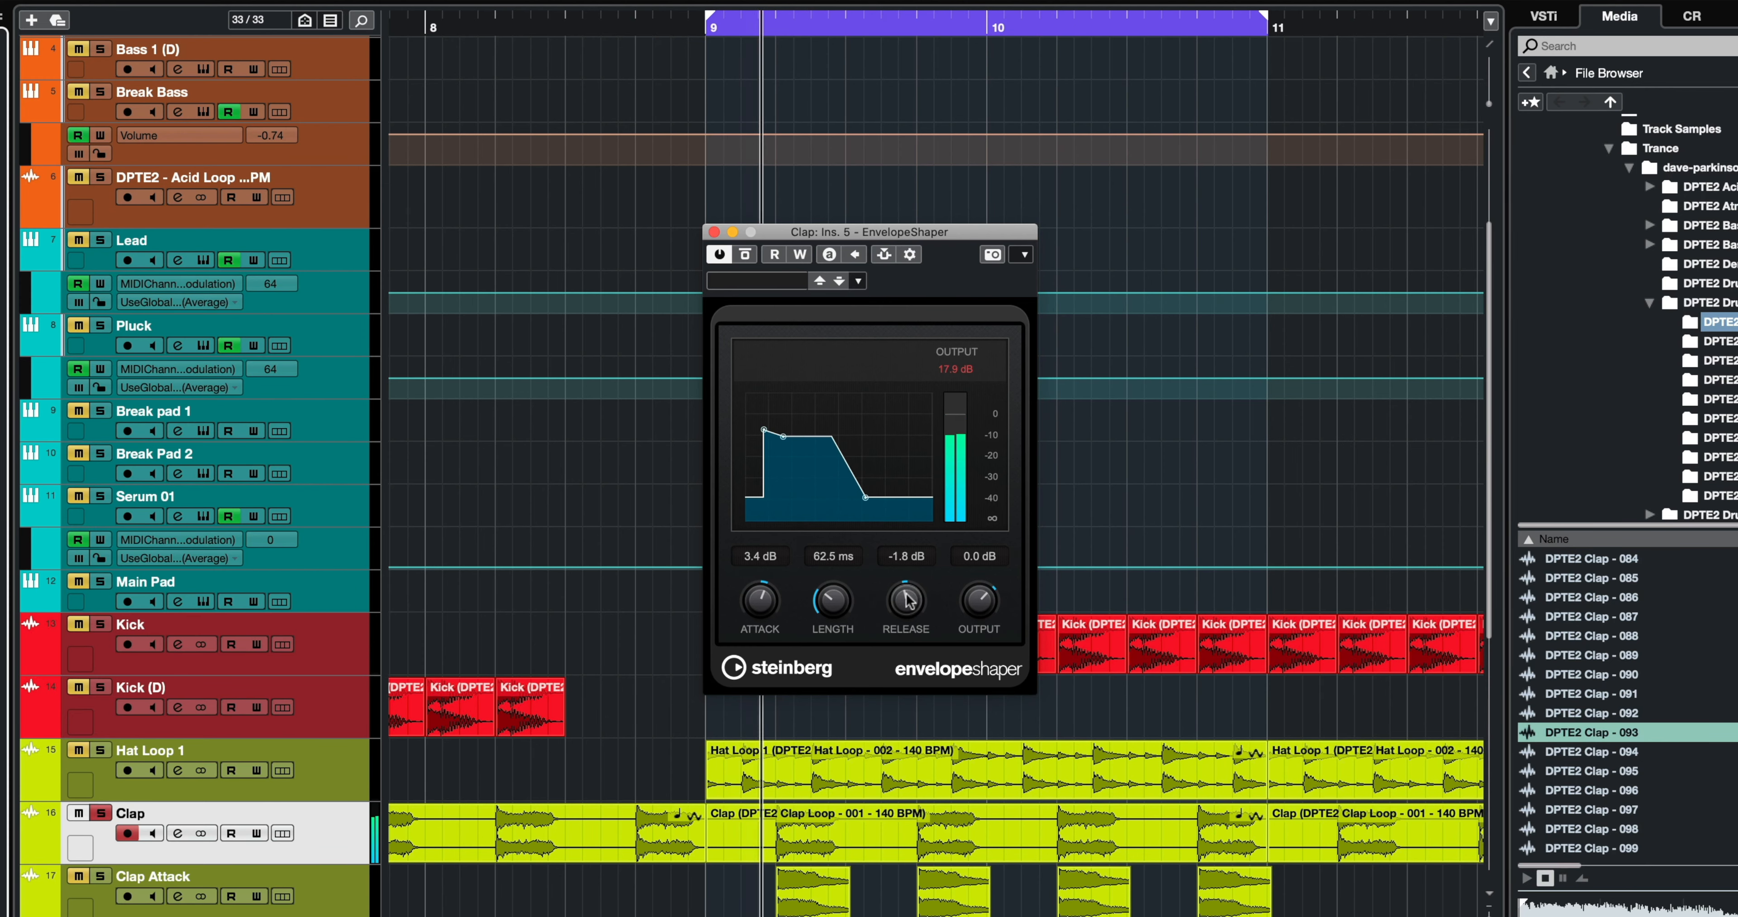
{"action": "left_click_drag", "start_coordinate": [905, 604], "coordinate": [909, 589]}
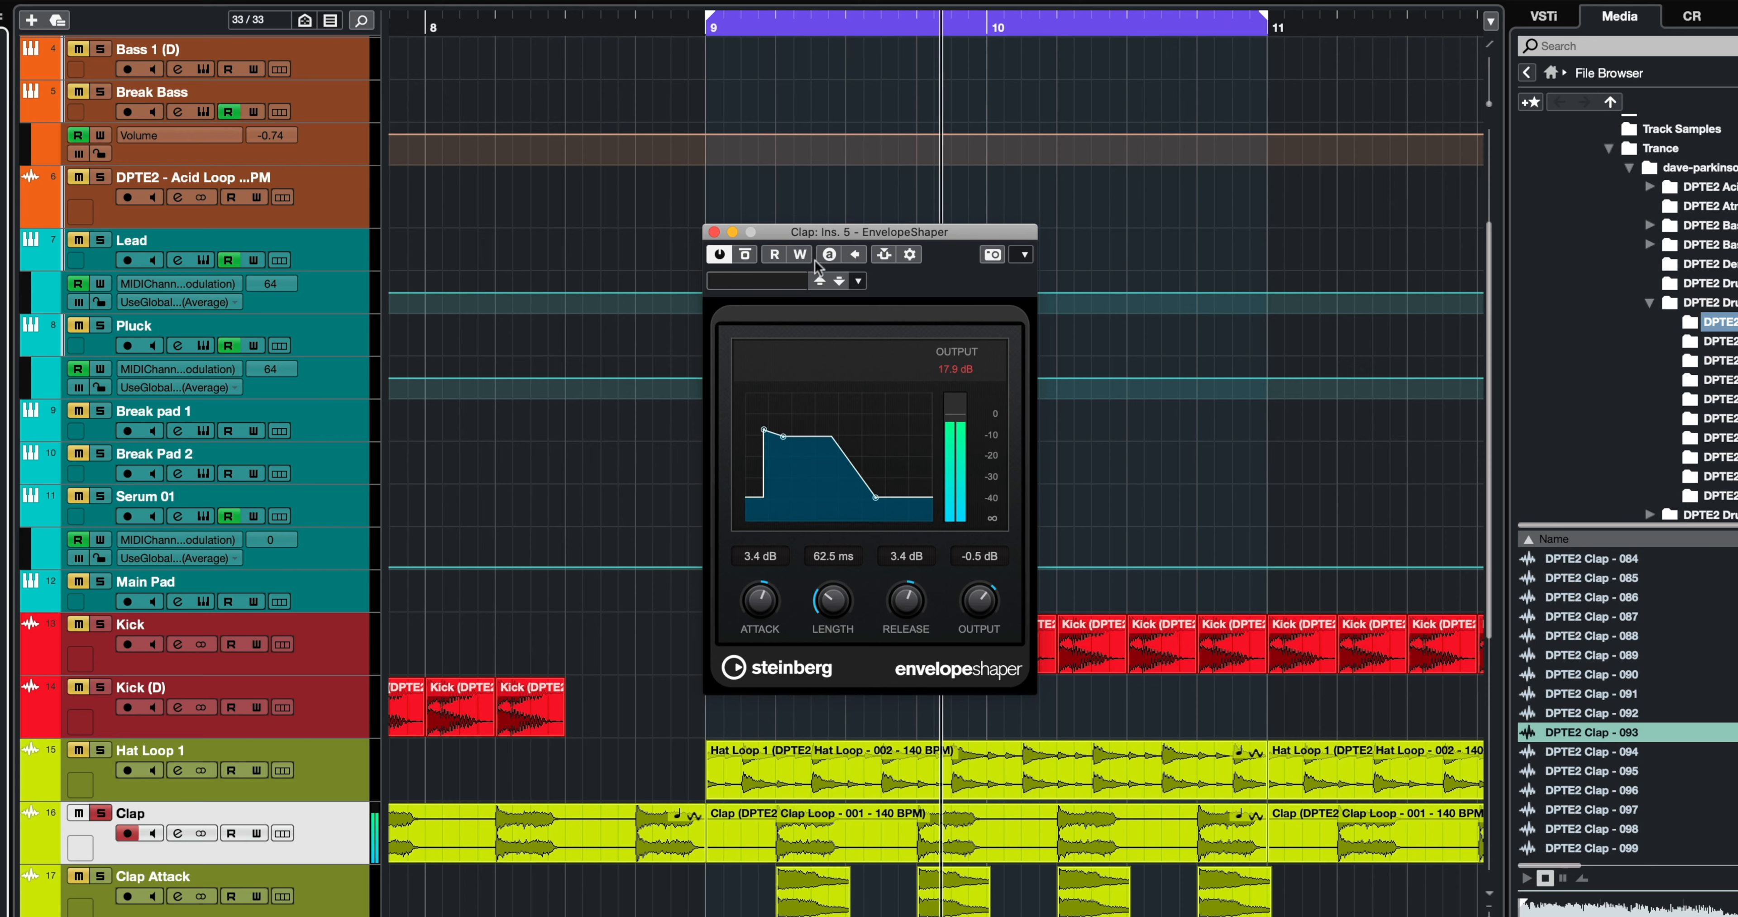
{"action": "left_click", "coordinate": [742, 254]}
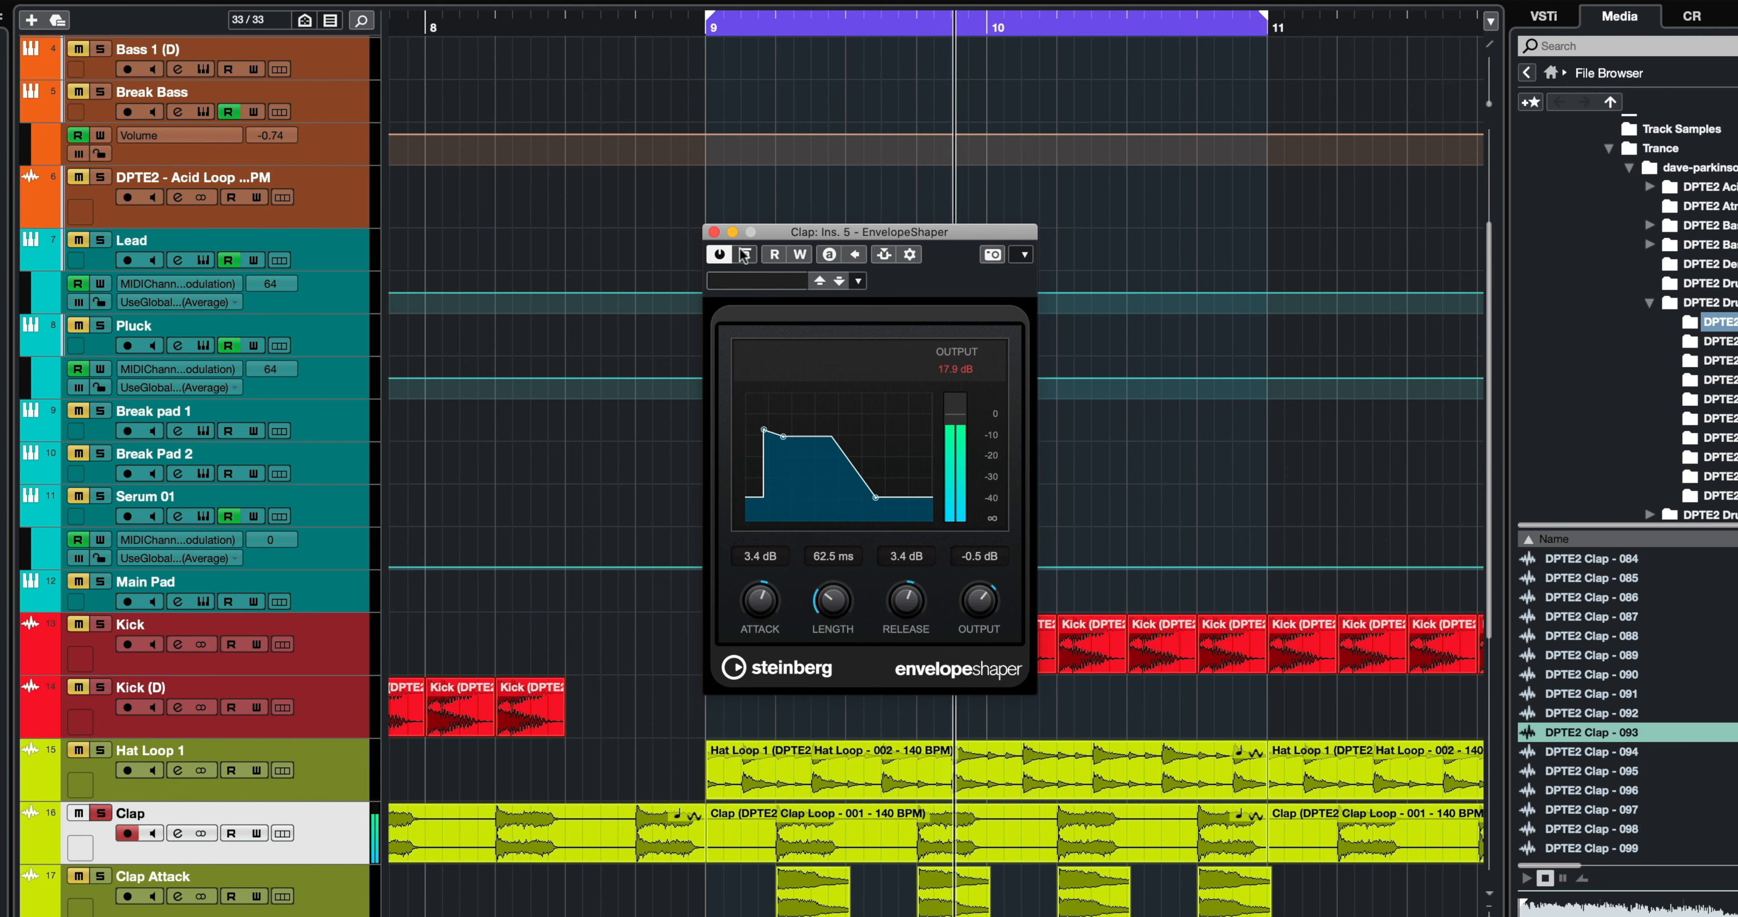
{"action": "key", "text": "space"}
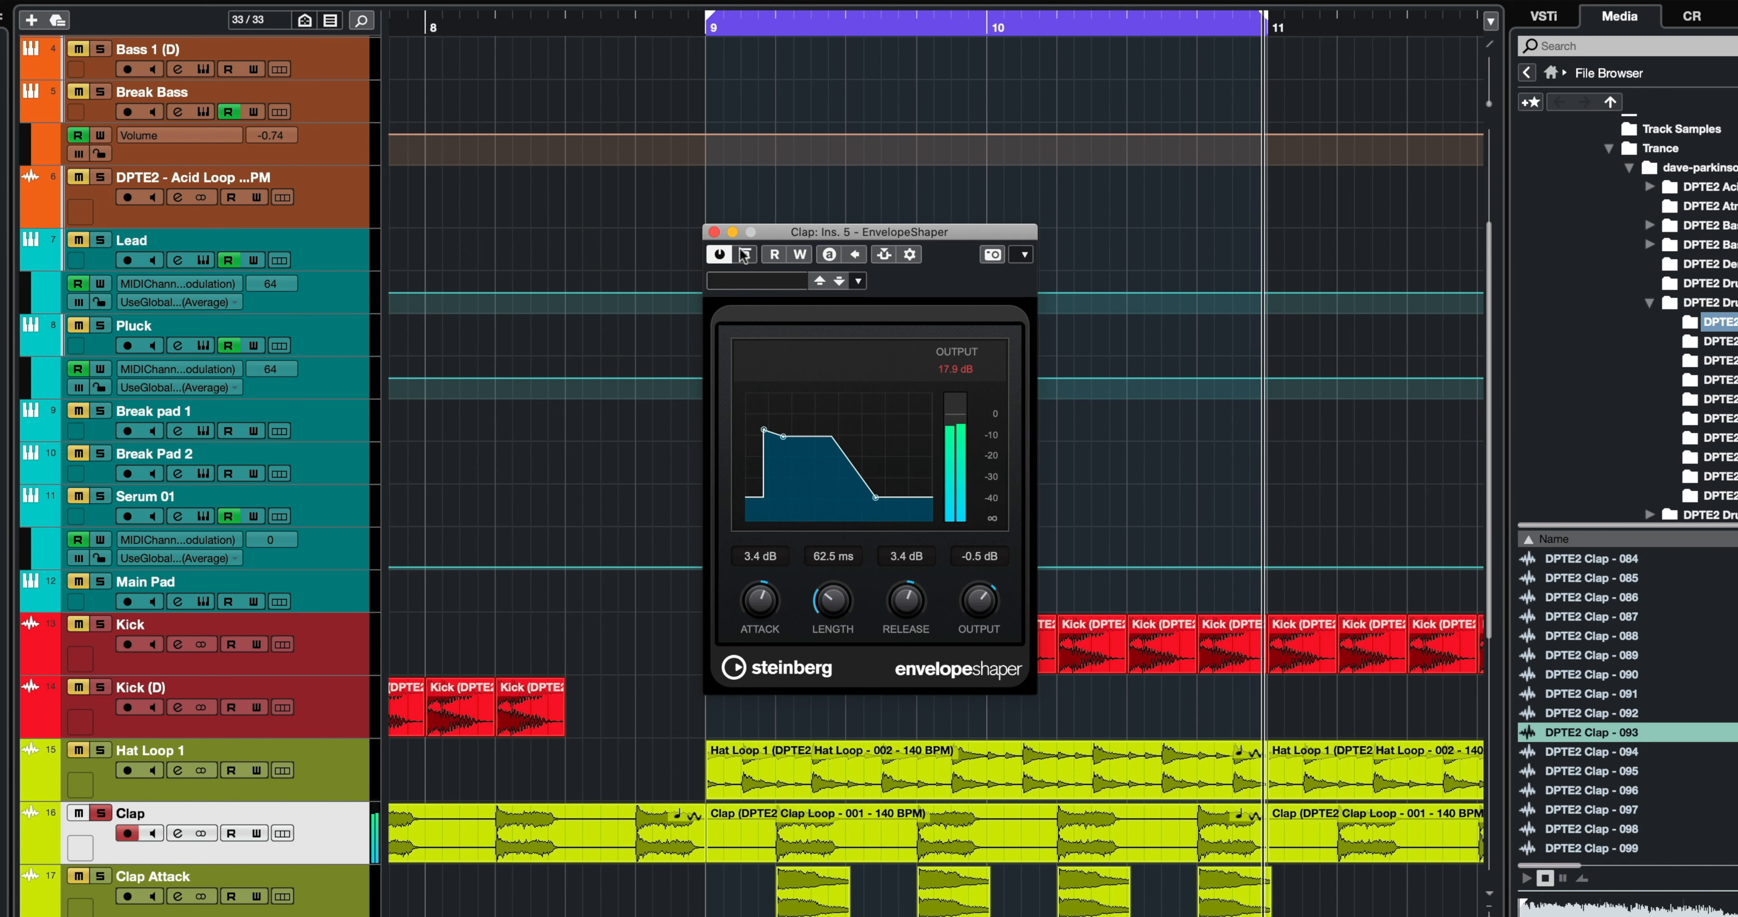
Move the EnvelopeShaper and TDR Molotok windows clear of the arrangement
{"action": "left_click", "coordinate": [715, 232]}
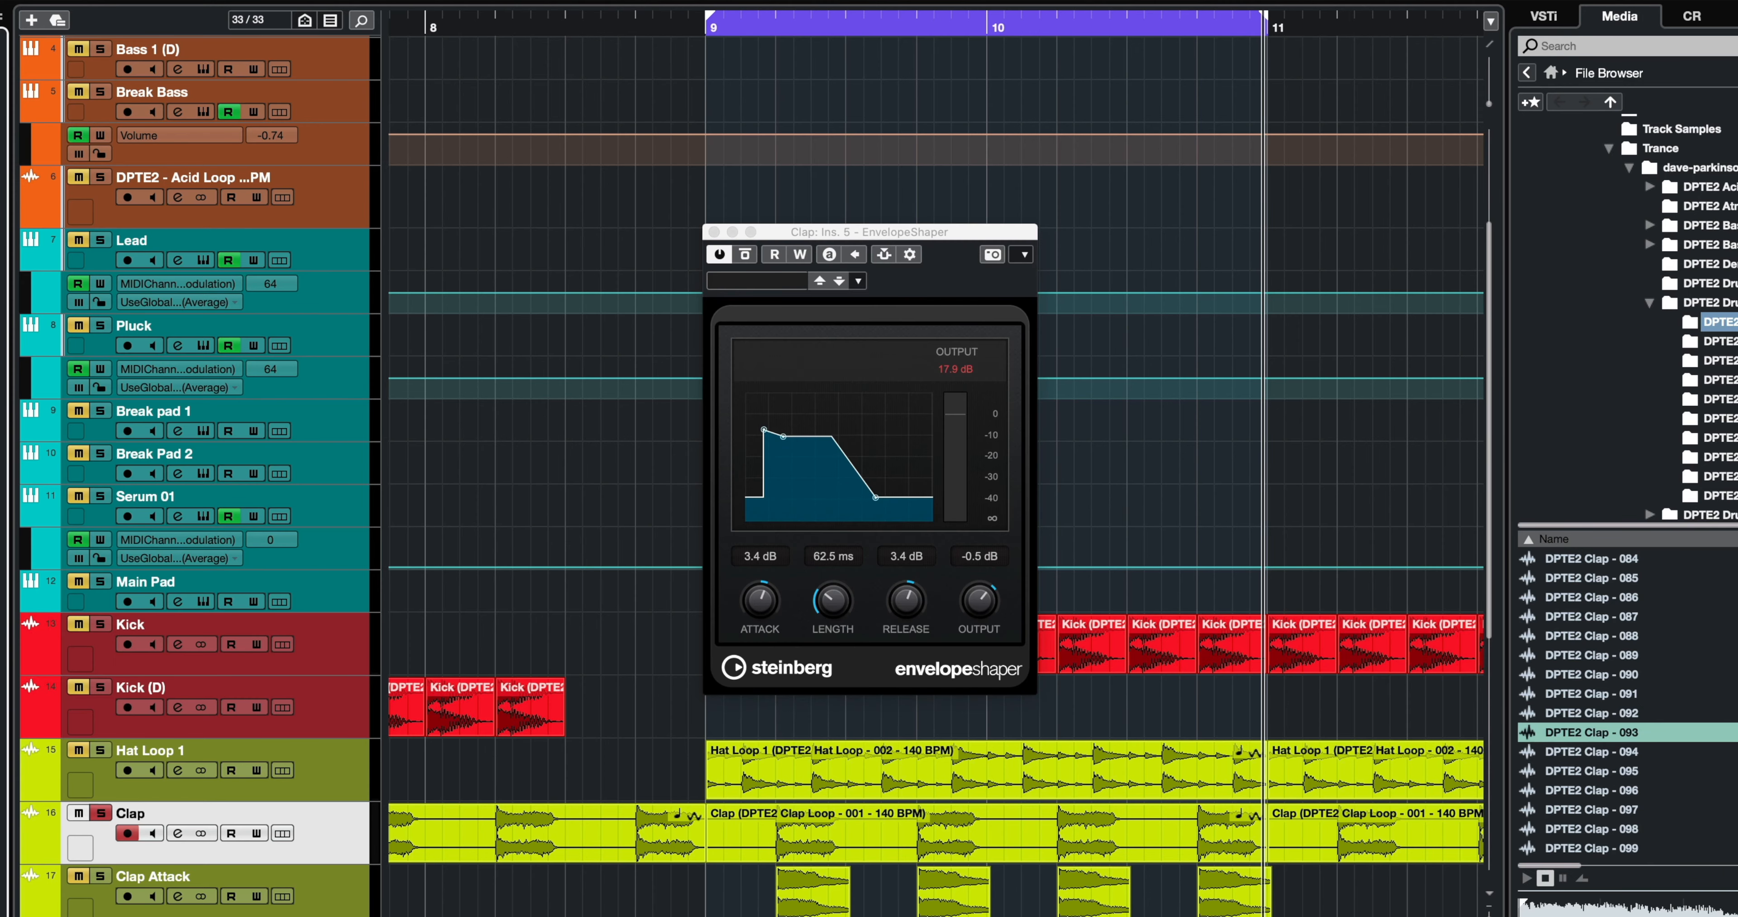
{"action": "left_click_drag", "start_coordinate": [625, 222], "coordinate": [1016, 410]}
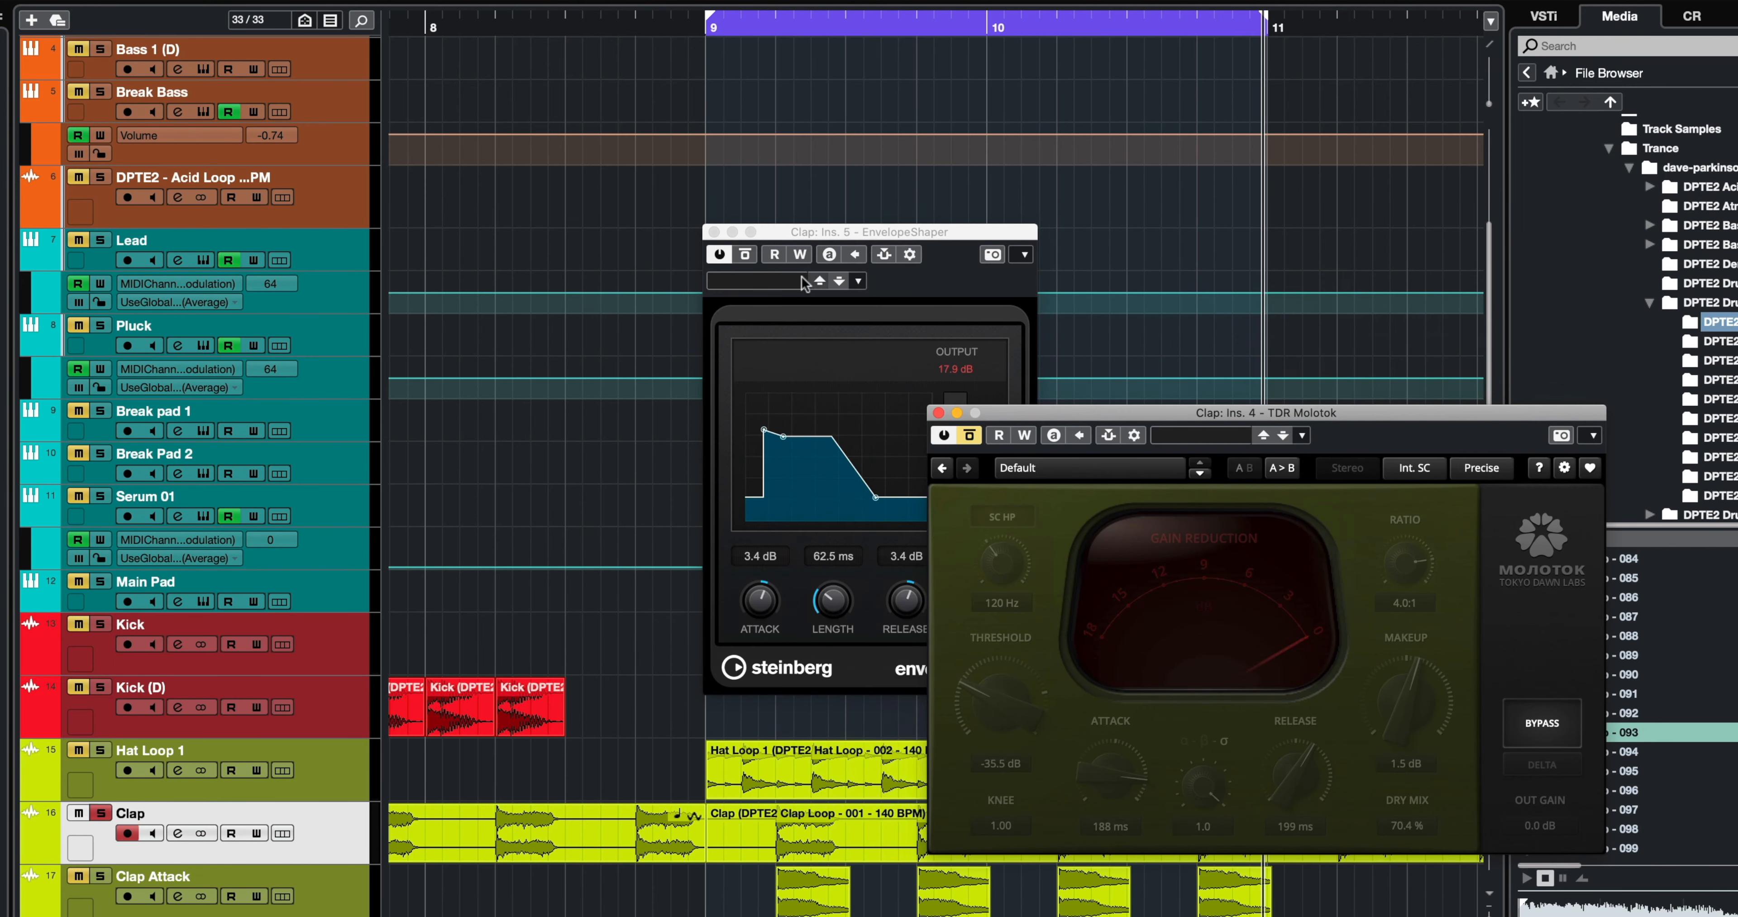
{"action": "left_click", "coordinate": [745, 255]}
{"action": "left_click_drag", "start_coordinate": [822, 230], "coordinate": [1661, 0]}
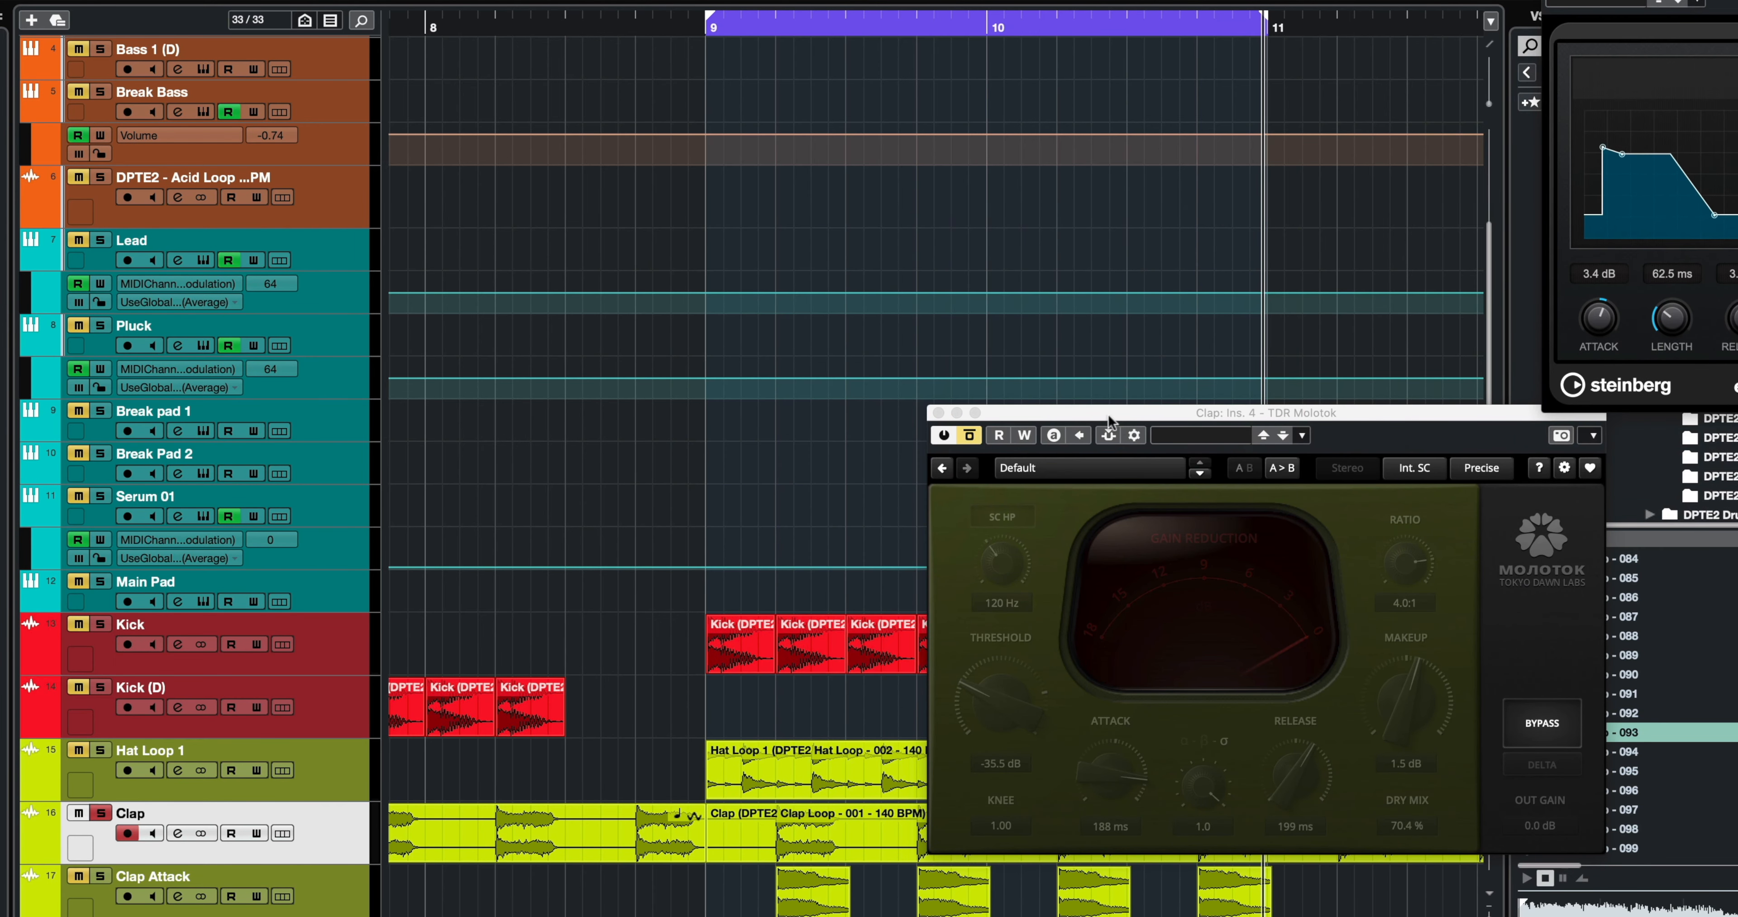
{"action": "left_click_drag", "start_coordinate": [1107, 415], "coordinate": [1724, 420]}
{"action": "left_click", "coordinate": [718, 899]}
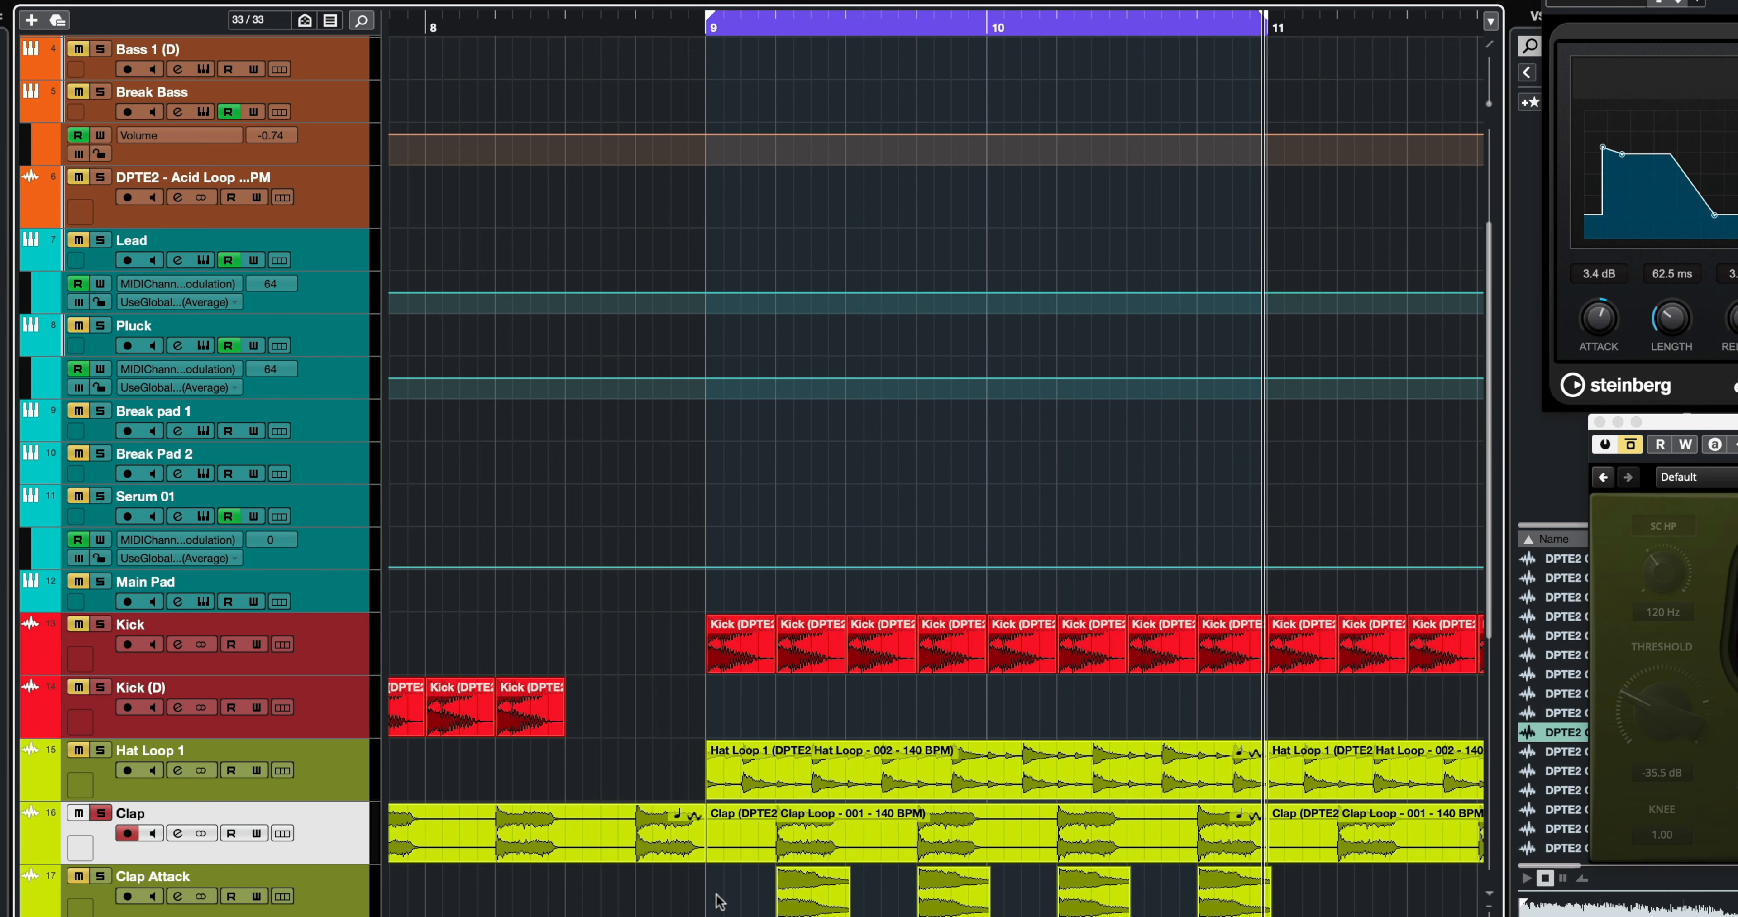
Unsolo the Clap track, leave Clap Attack soloed, and play its clips in the loop
{"action": "key", "text": "h"}
{"action": "key", "text": "h"}
{"action": "key", "text": "h"}
{"action": "key", "text": "h"}
{"action": "scroll", "coordinate": [793, 842], "scroll_direction": "left", "scroll_amount": 1}
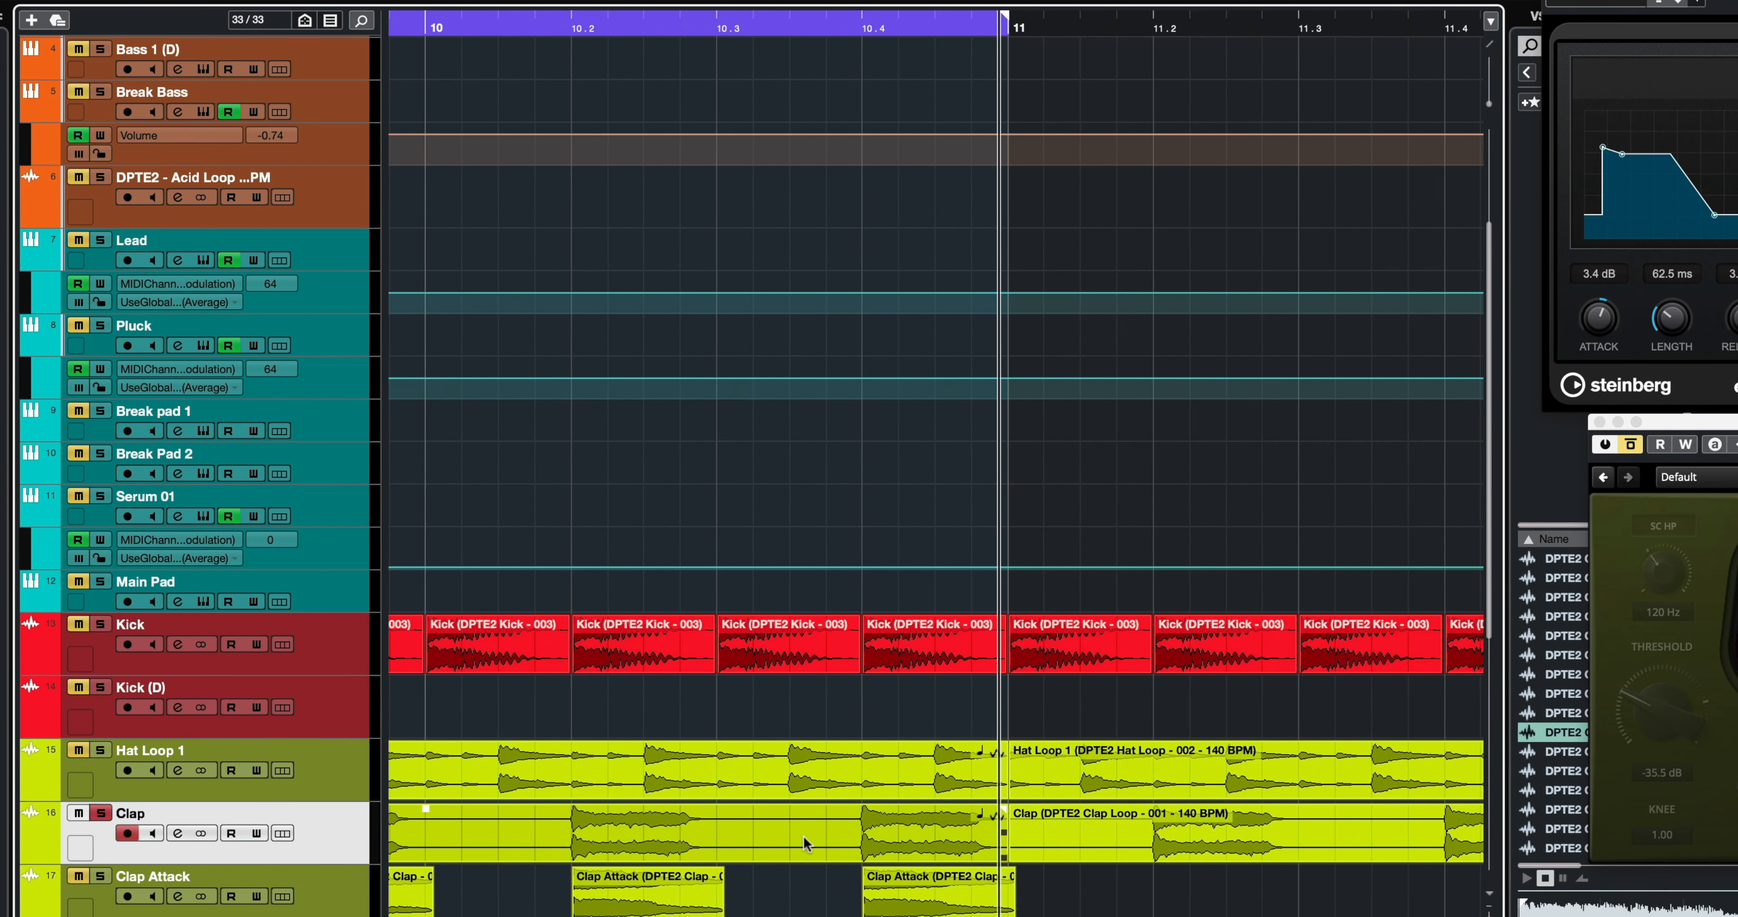
{"action": "scroll", "coordinate": [803, 836], "scroll_direction": "left", "scroll_amount": 4}
{"action": "scroll", "coordinate": [803, 840], "scroll_direction": "down", "scroll_amount": 4}
{"action": "scroll", "coordinate": [754, 697], "scroll_direction": "right", "scroll_amount": 1}
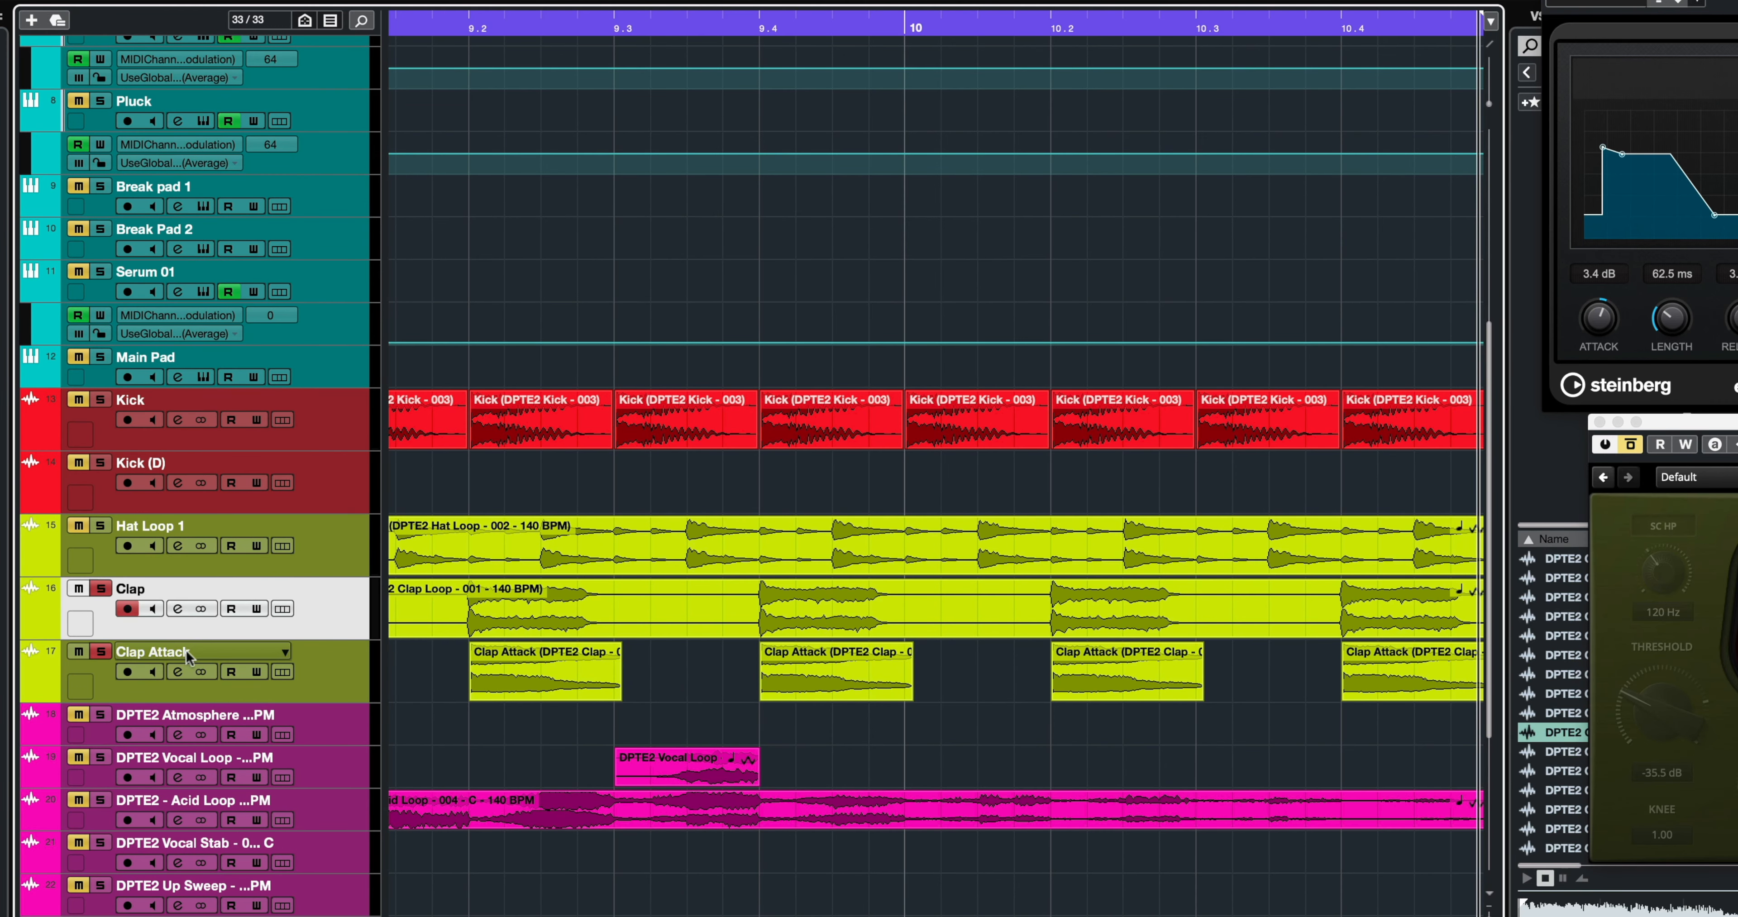
{"action": "scroll", "coordinate": [519, 701], "scroll_direction": "right", "scroll_amount": 1}
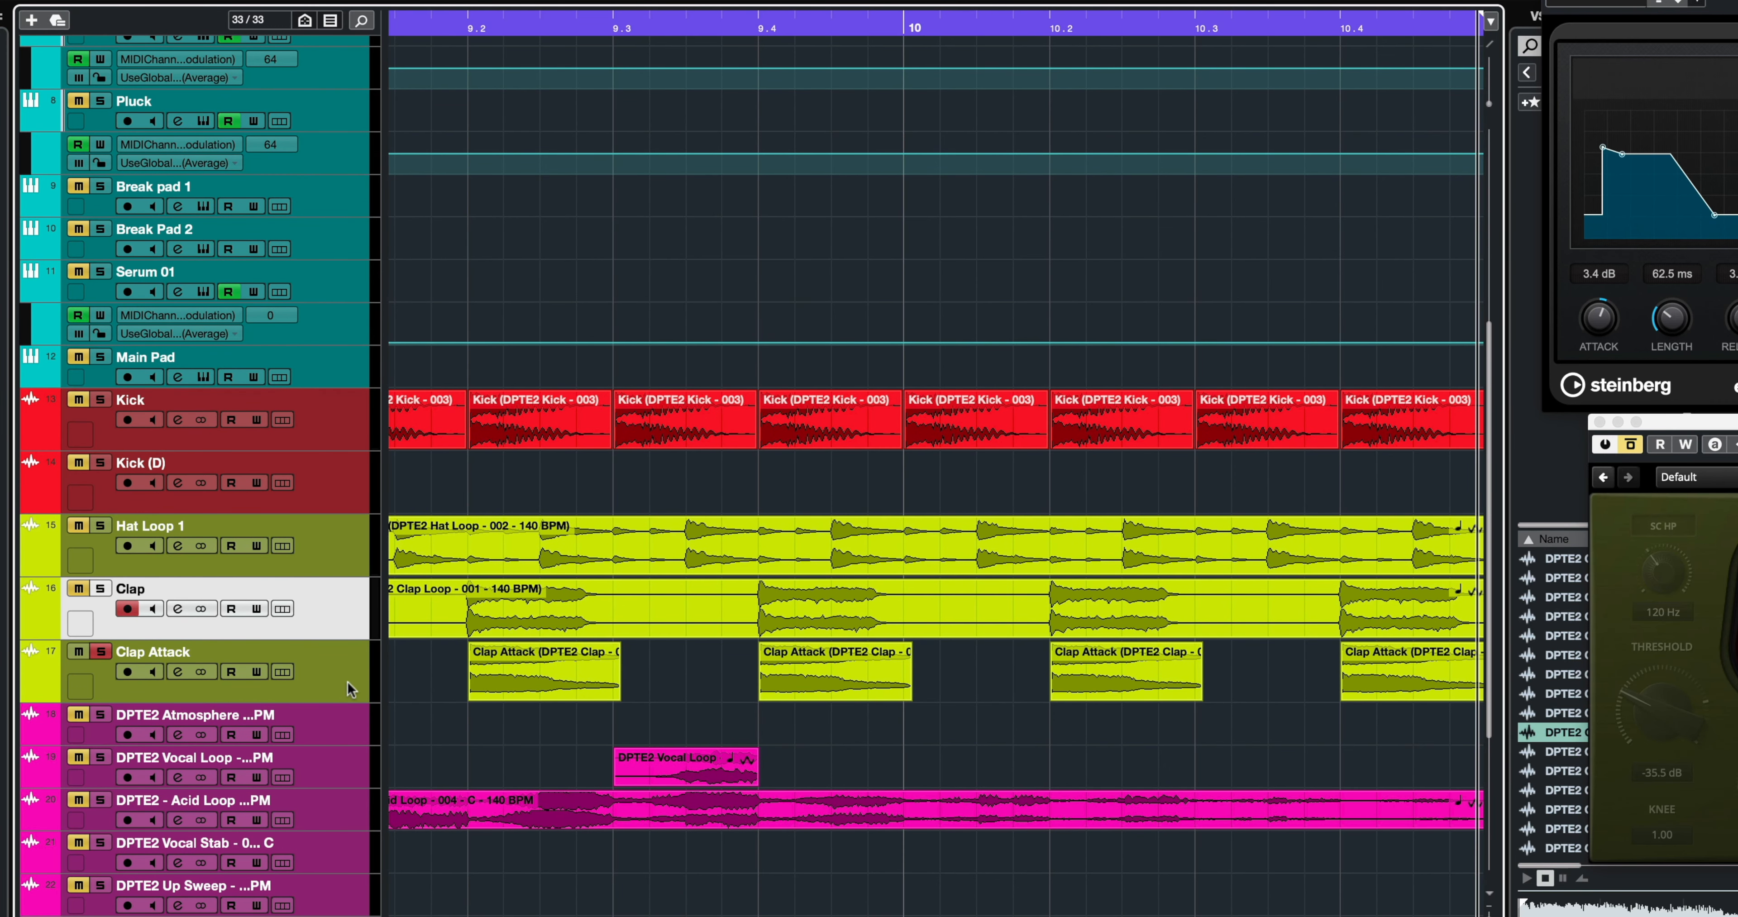
{"action": "key", "text": "space"}
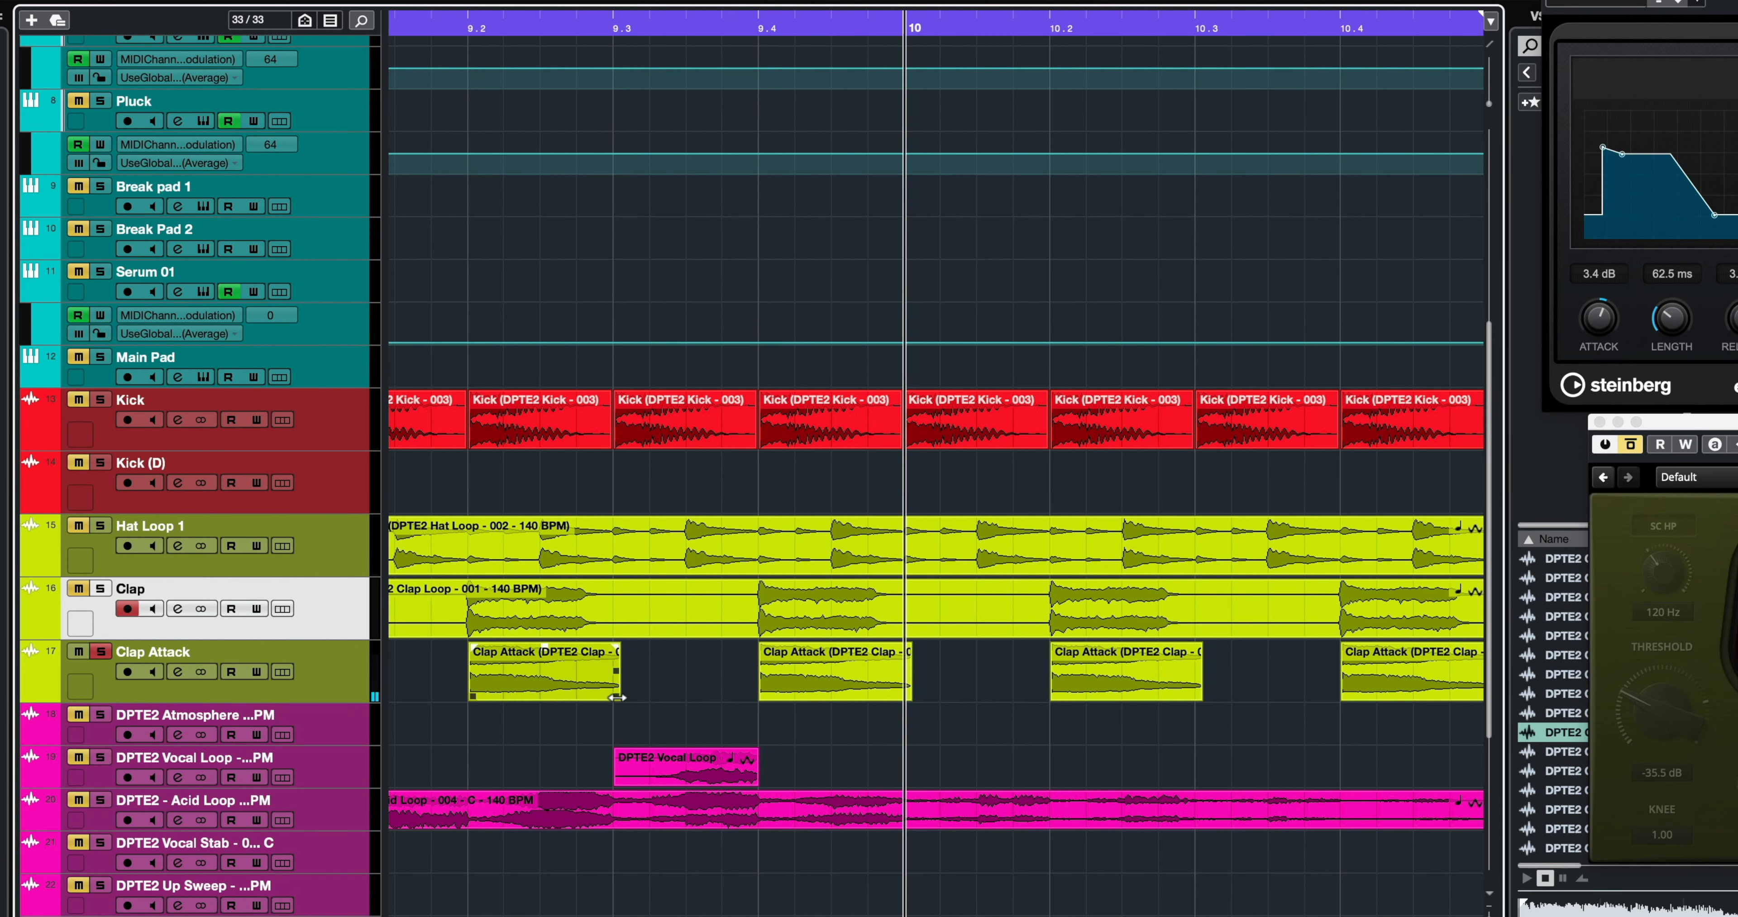
Shorten the first Clap Attack clip at 9.2 to about a sixteenth note and give it a full-length fade-out
{"action": "left_click_drag", "start_coordinate": [617, 697], "coordinate": [580, 699]}
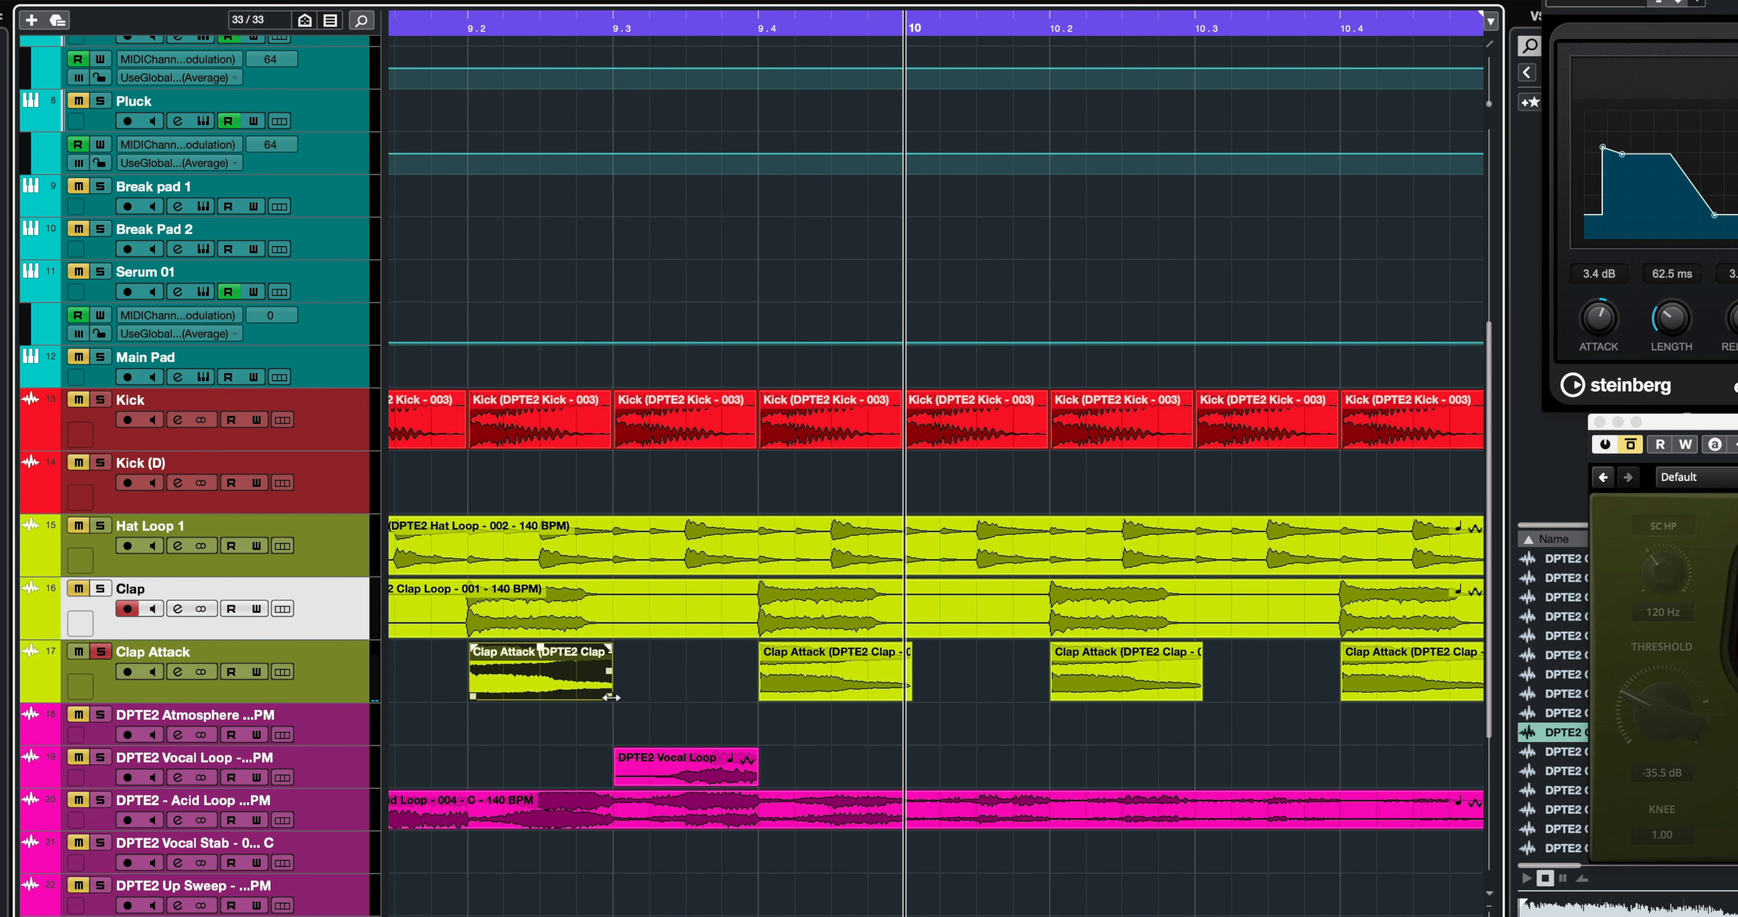
{"action": "left_click_drag", "start_coordinate": [612, 697], "coordinate": [508, 697]}
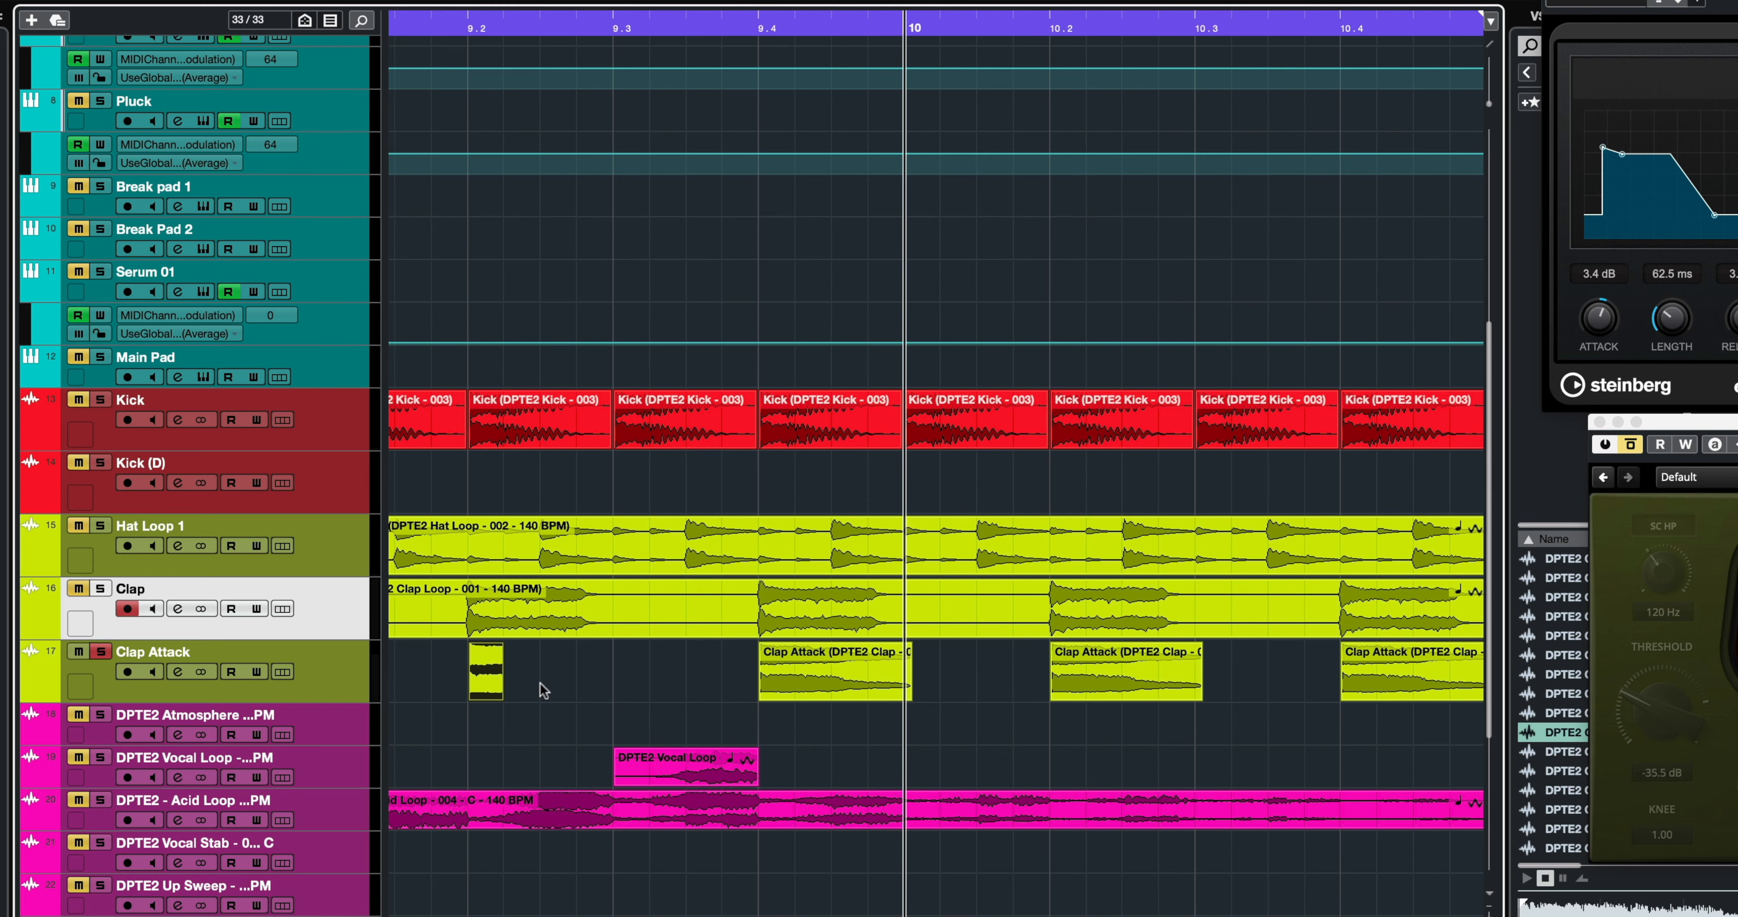
{"action": "key", "text": "h"}
{"action": "key", "text": "h"}
{"action": "key", "text": "h"}
{"action": "scroll", "coordinate": [585, 698], "scroll_direction": "left", "scroll_amount": 8}
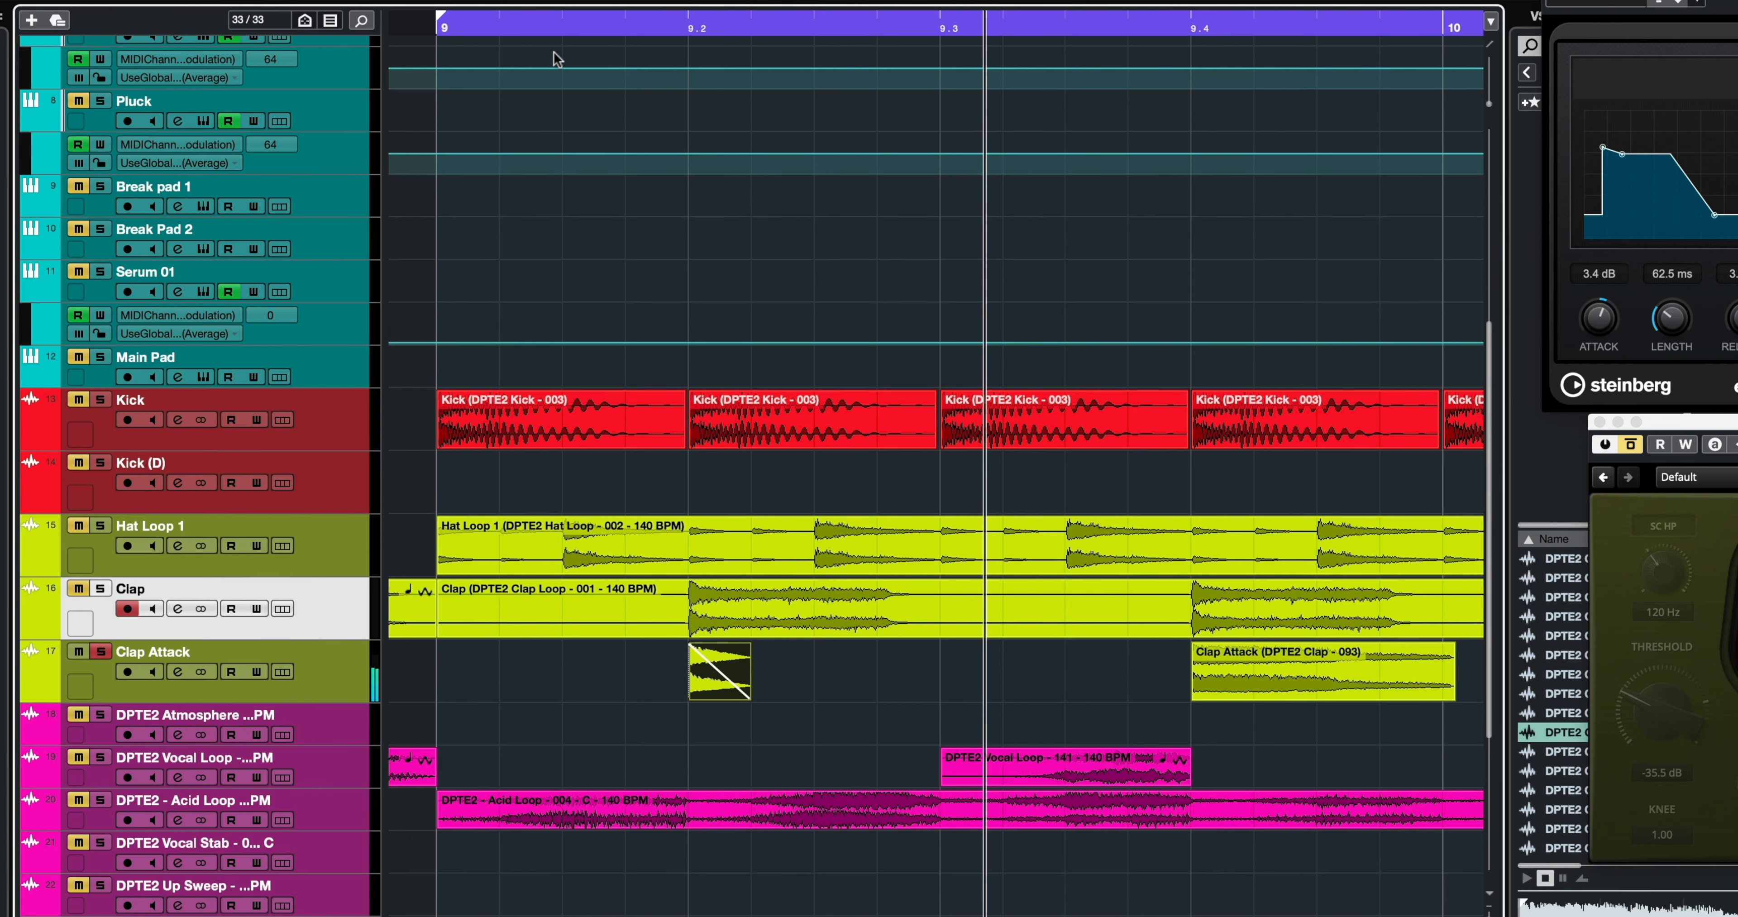
Delete the three remaining untrimmed Clap Attack clips within the loop
{"action": "scroll", "coordinate": [1122, 640], "scroll_direction": "down", "scroll_amount": 1}
{"action": "key", "text": "g"}
{"action": "key", "text": "g"}
{"action": "key", "text": "g"}
{"action": "key", "text": "g"}
{"action": "key", "text": "g"}
{"action": "key", "text": "g"}
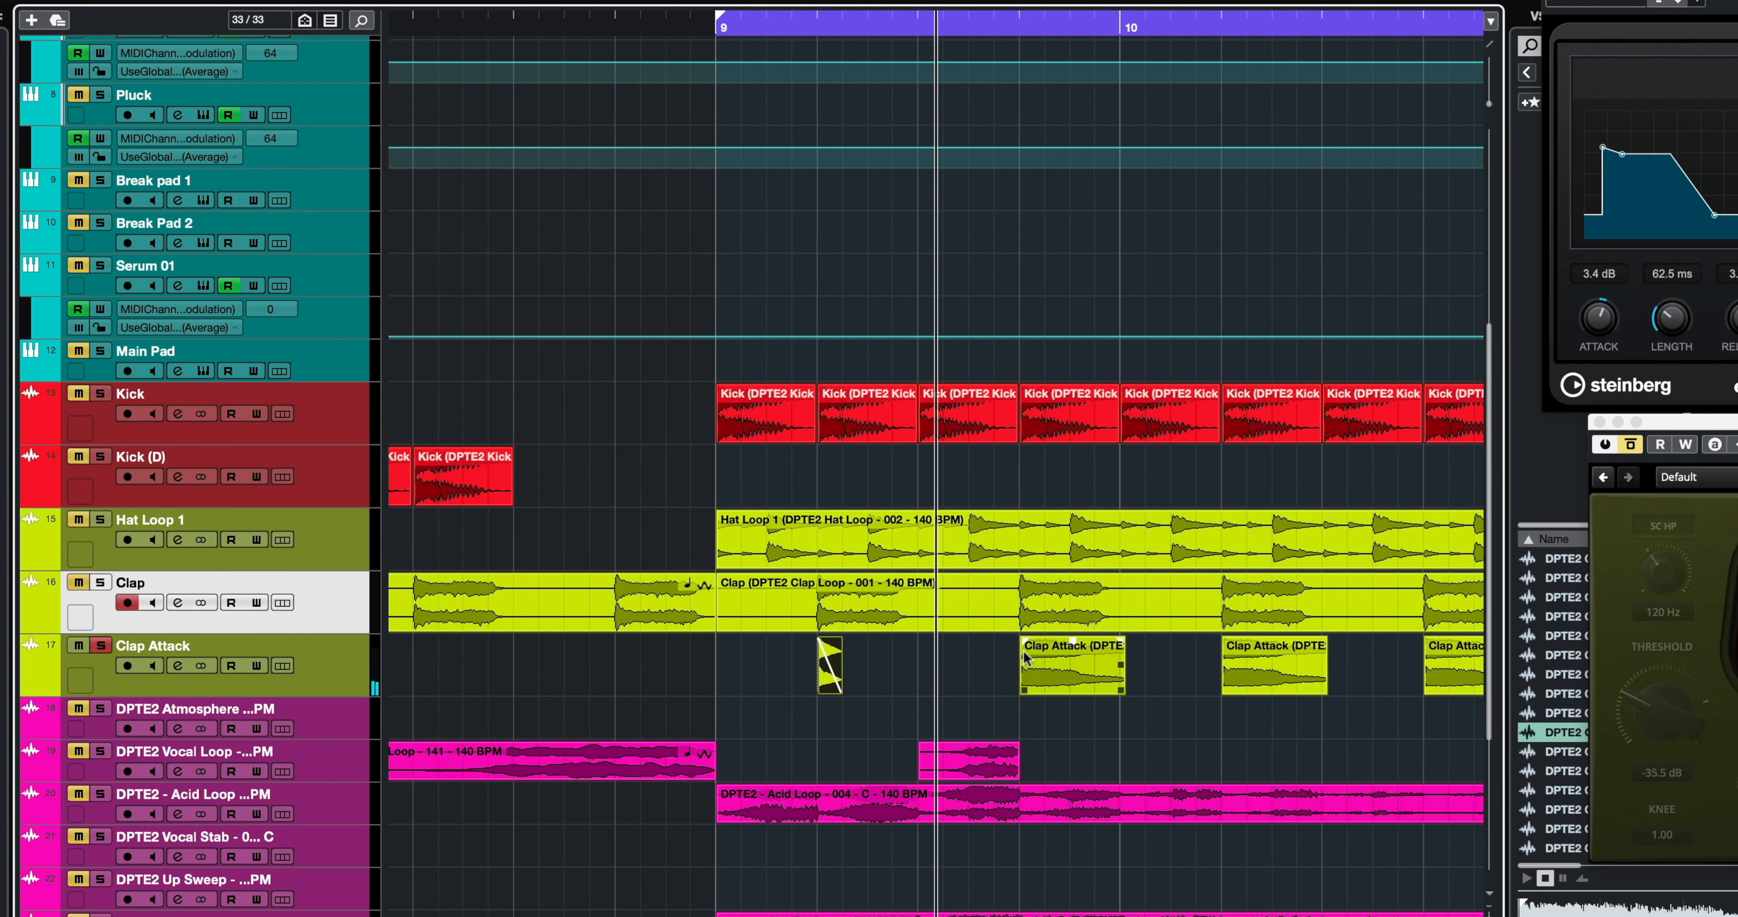
{"action": "left_click_drag", "start_coordinate": [969, 675], "coordinate": [1352, 676]}
{"action": "key", "text": "Delete"}
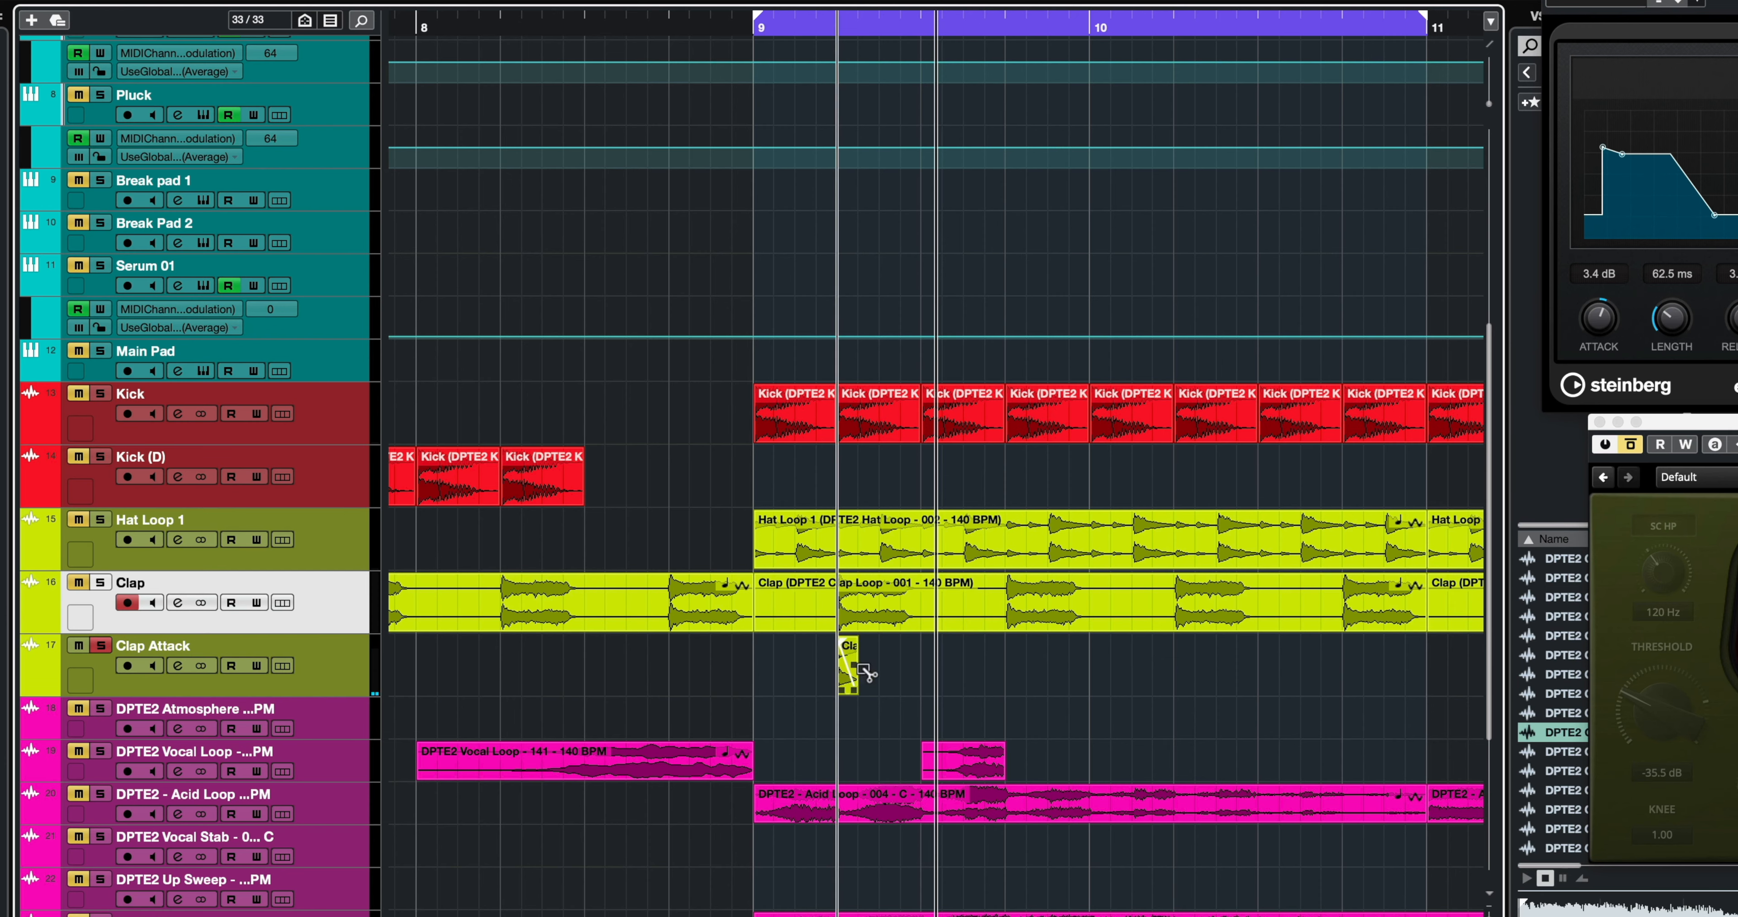
Copy the faded Clap Attack clip onto the three following clap hits in bars 9 and 10, and play the loop
{"action": "left_click_drag", "start_coordinate": [866, 672], "coordinate": [1168, 664]}
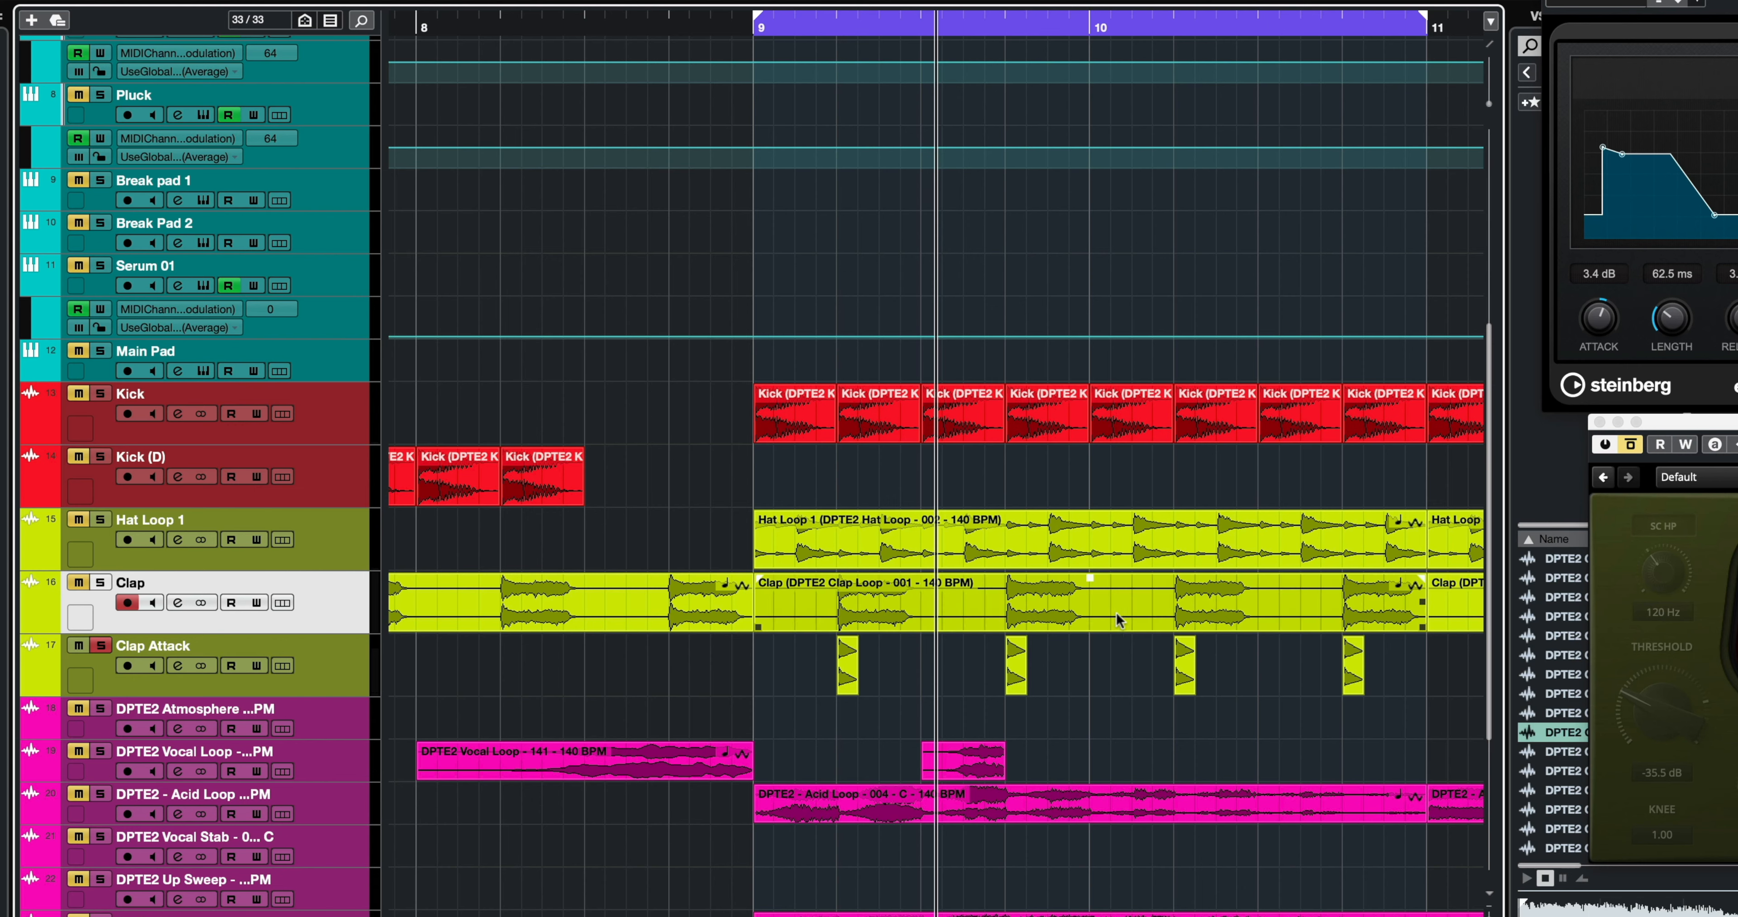
{"action": "key", "text": "KP_1"}
{"action": "key", "text": "space"}
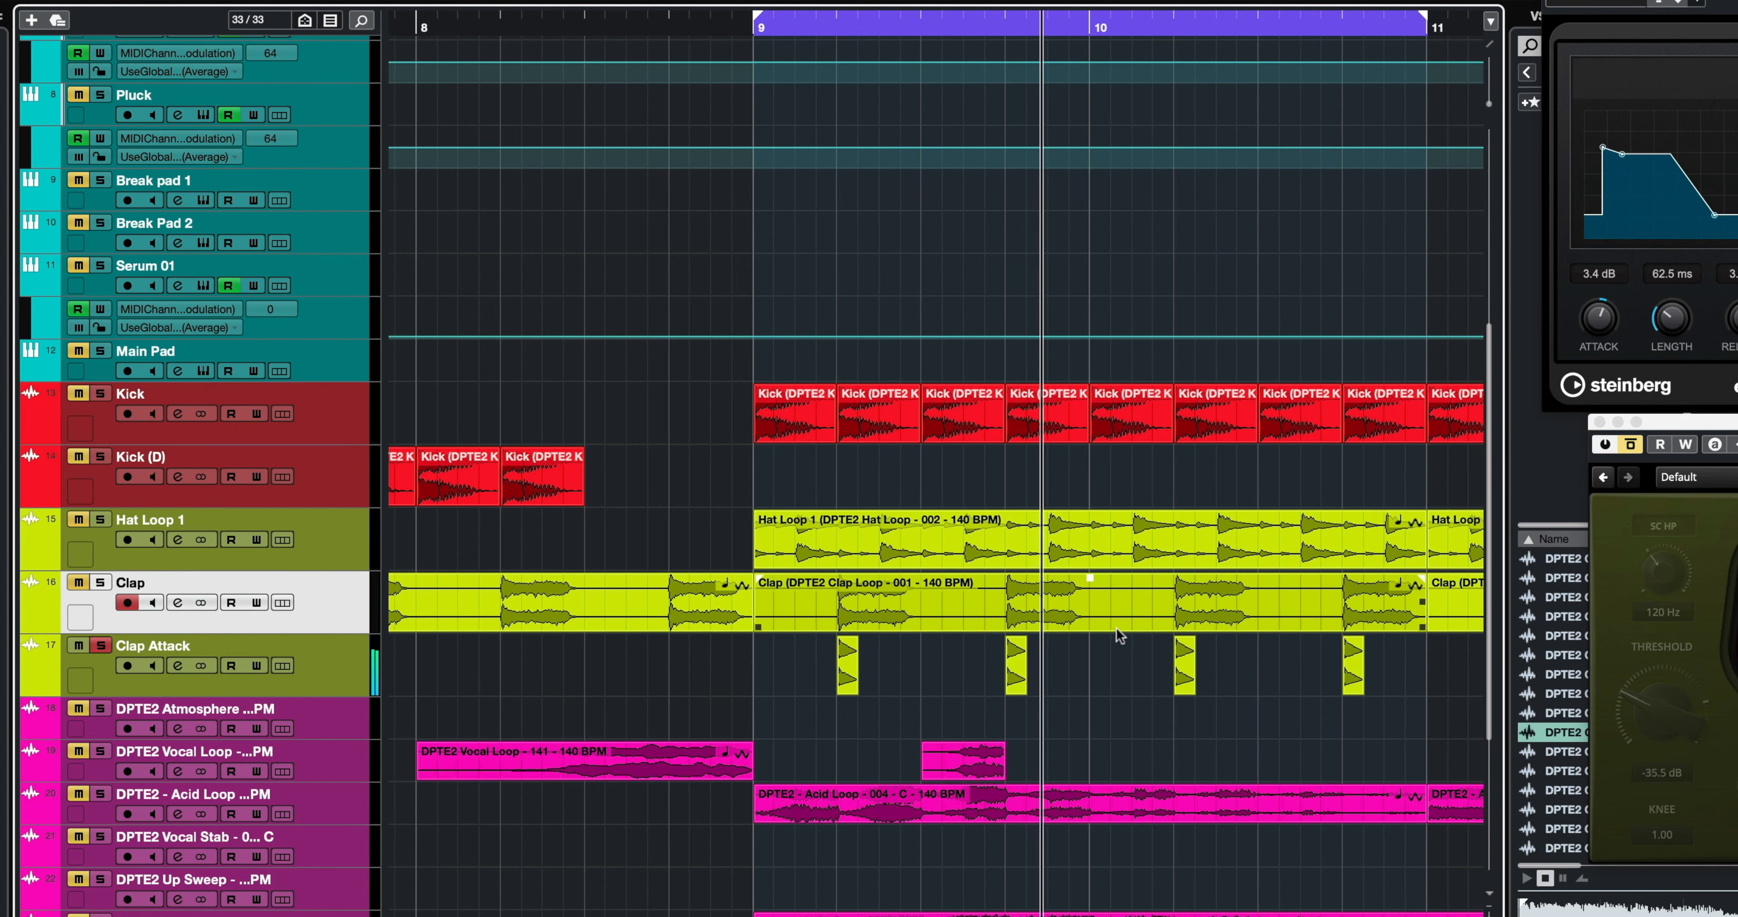
Insert FabFilter Pro-Q 3 on the Clap Attack track and play the loop through it
{"action": "left_click", "coordinate": [341, 668]}
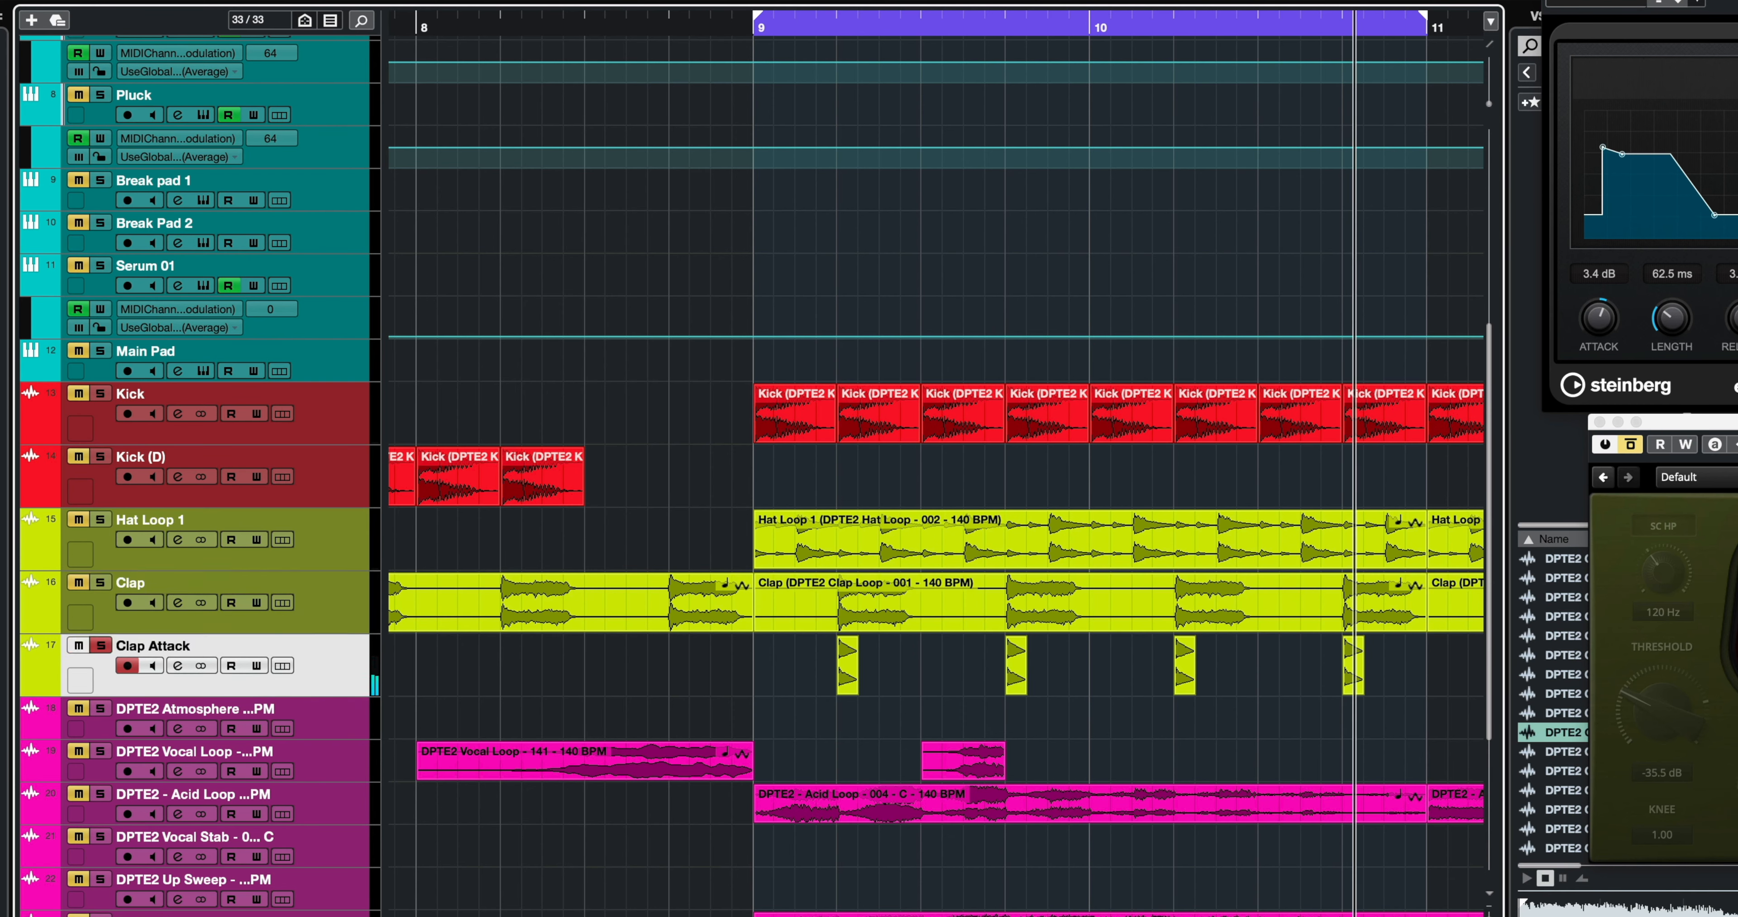
{"action": "left_click", "coordinate": [2, 358]}
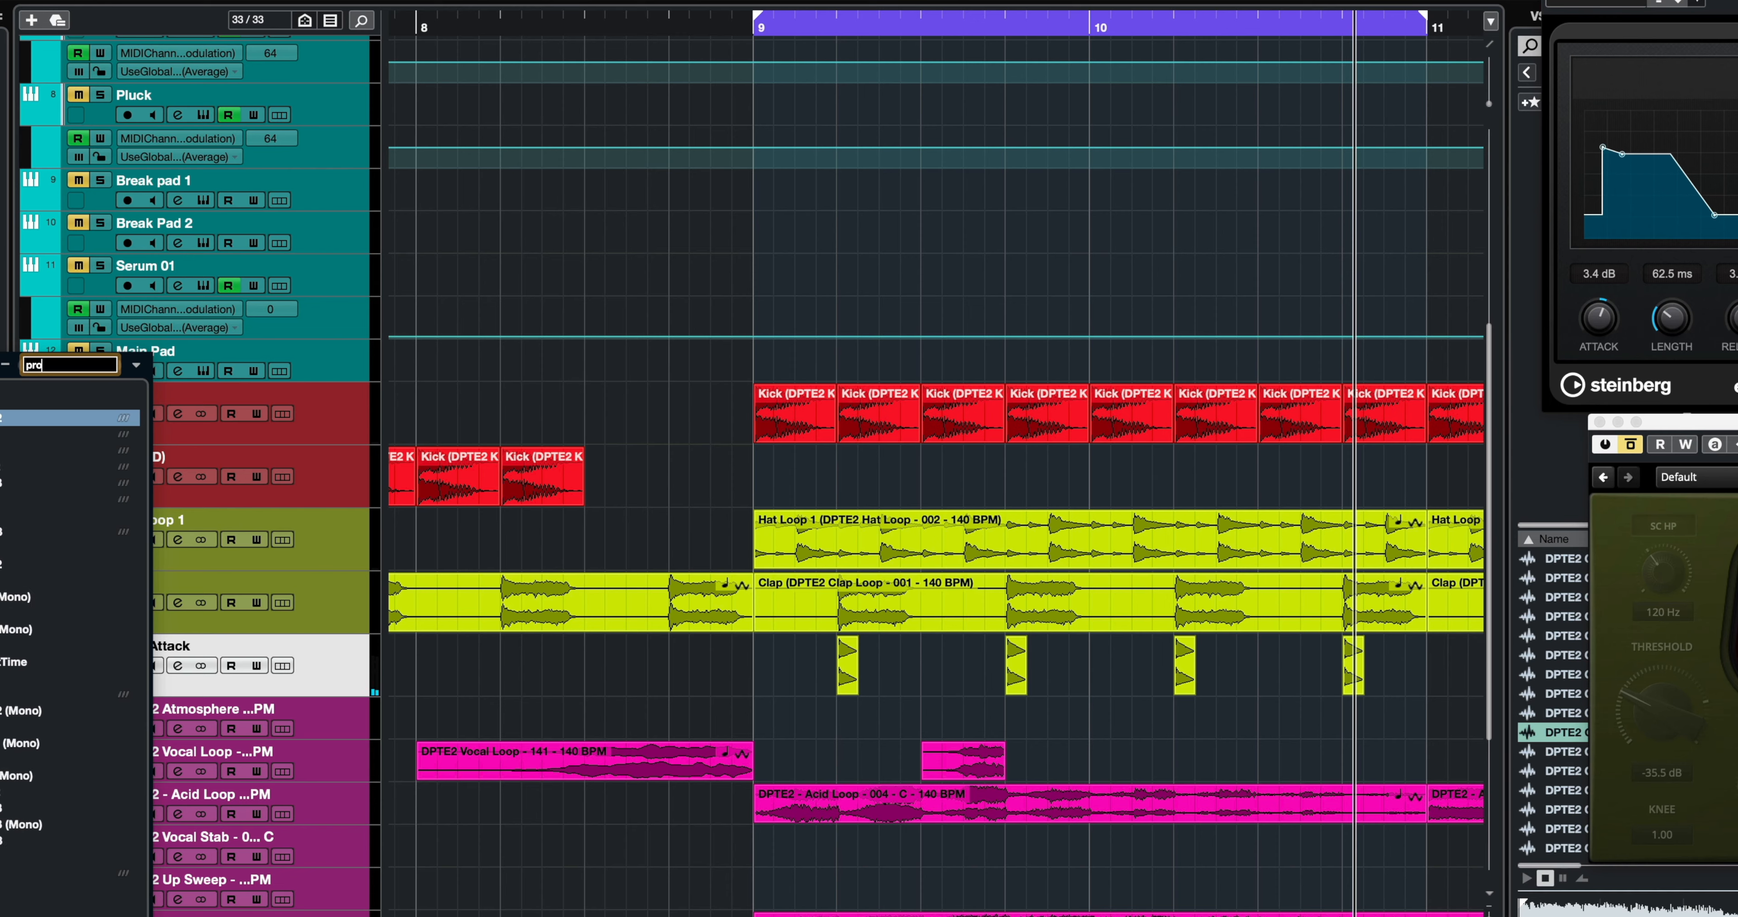
{"action": "key", "text": "Return"}
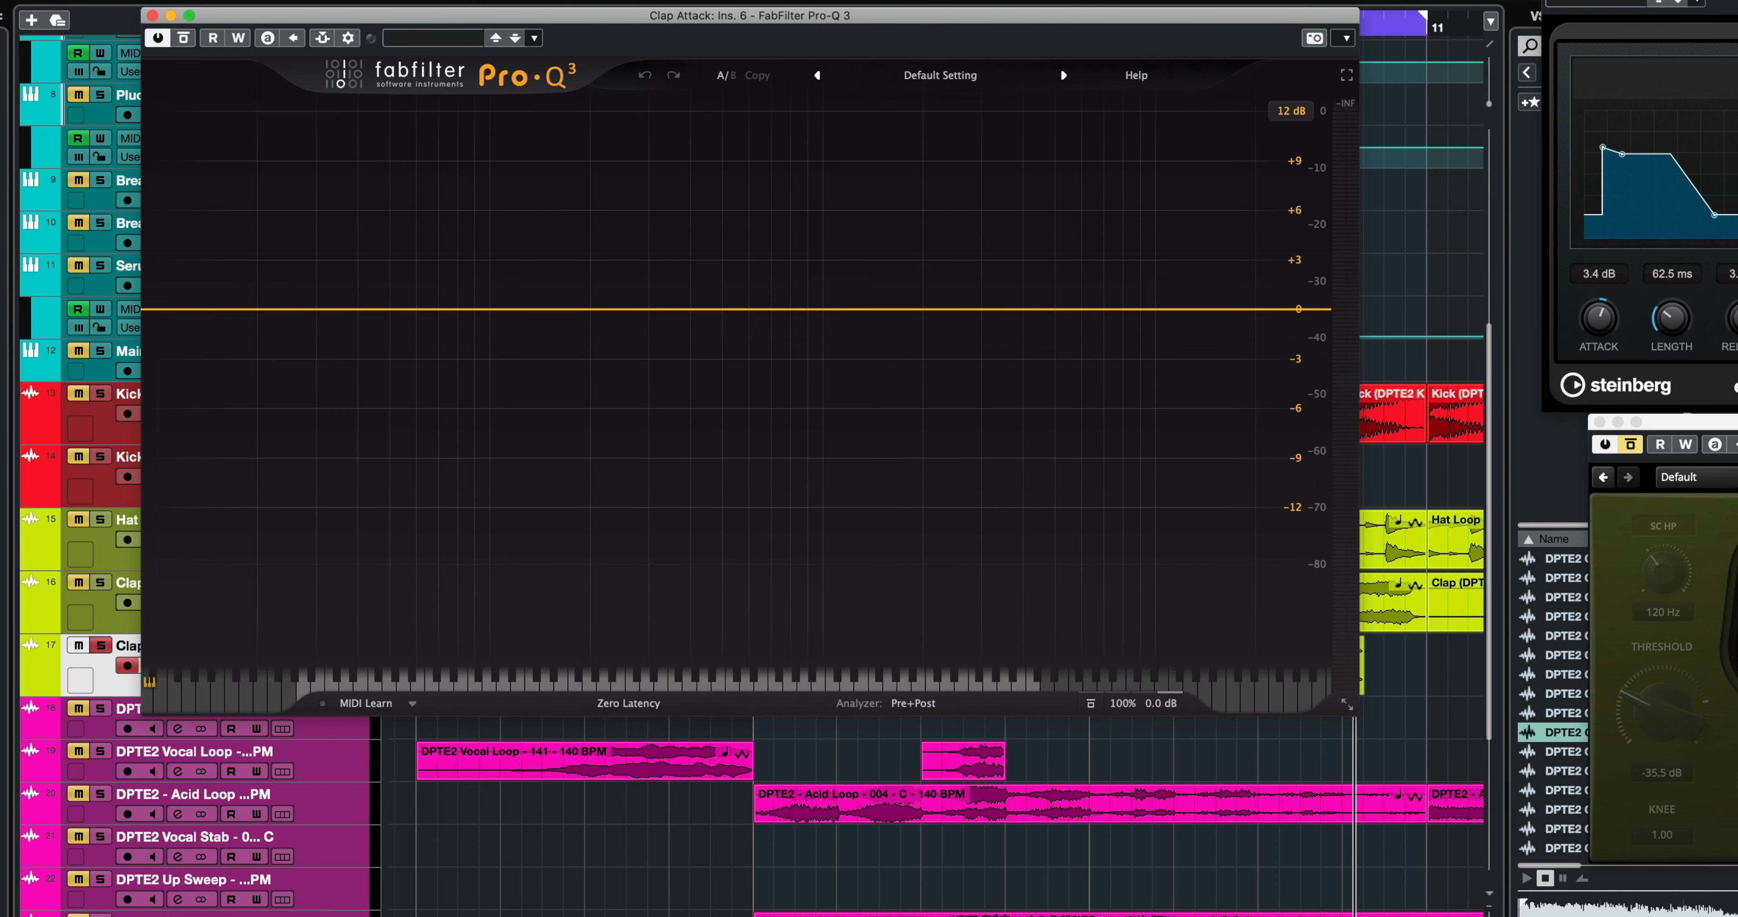
{"action": "key", "text": "space"}
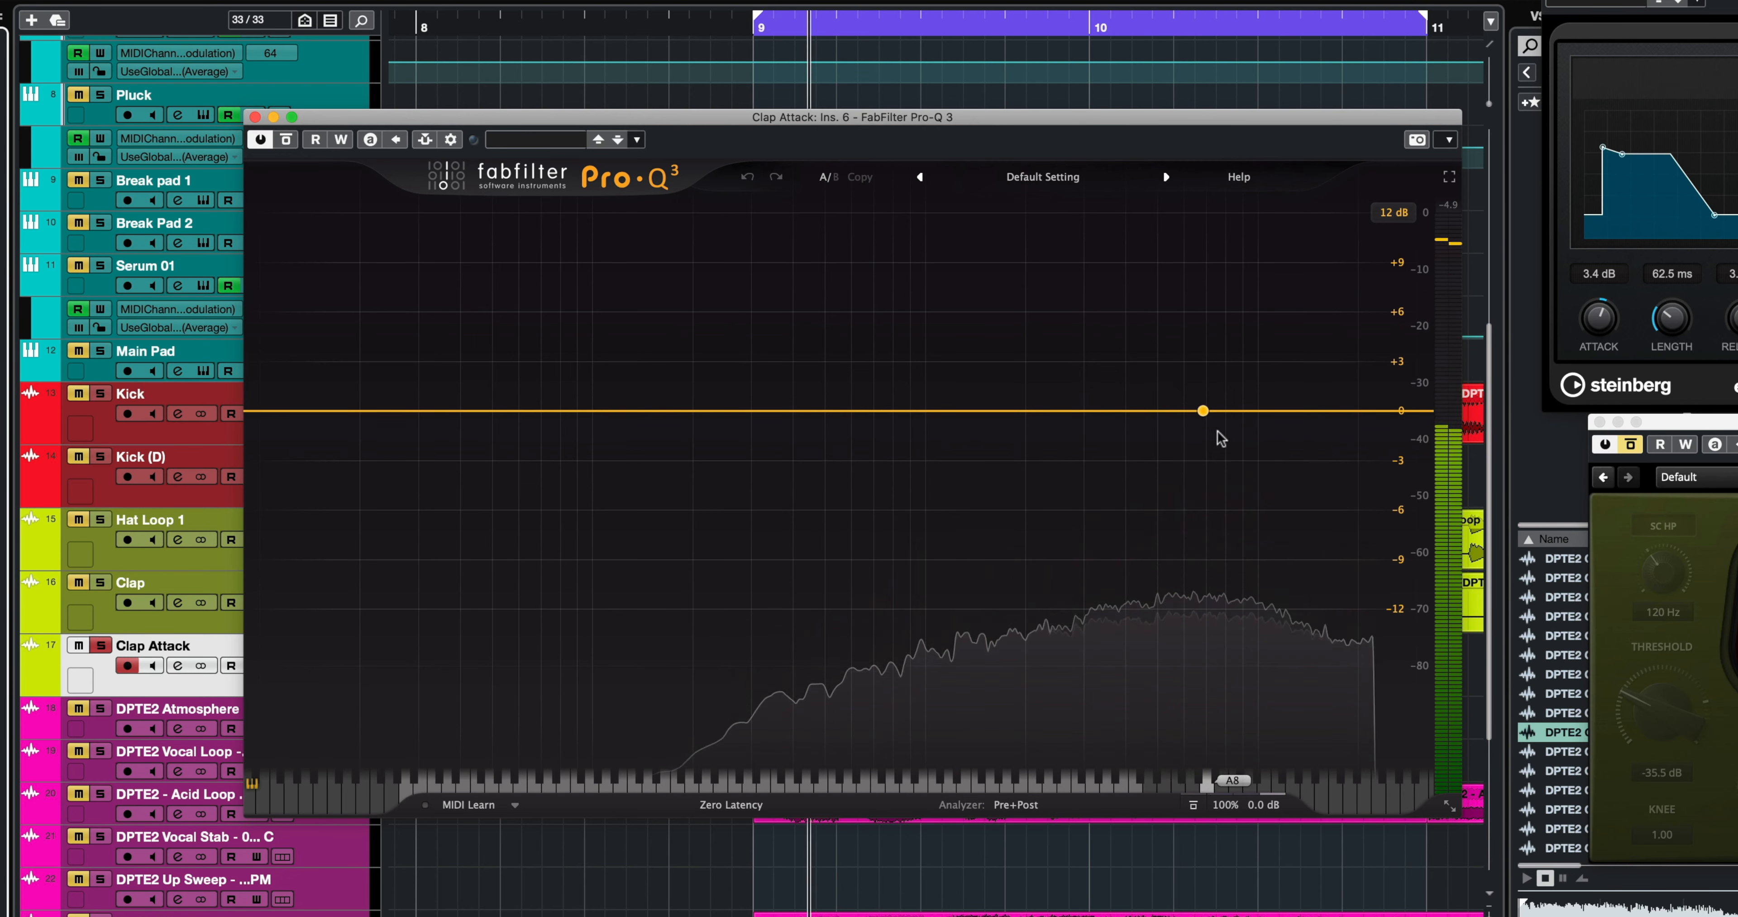
Add a 72 dB/oct low cut to the Clap Attack EQ at about 5372 Hz
{"action": "left_click", "coordinate": [267, 410]}
{"action": "left_click", "coordinate": [307, 378]}
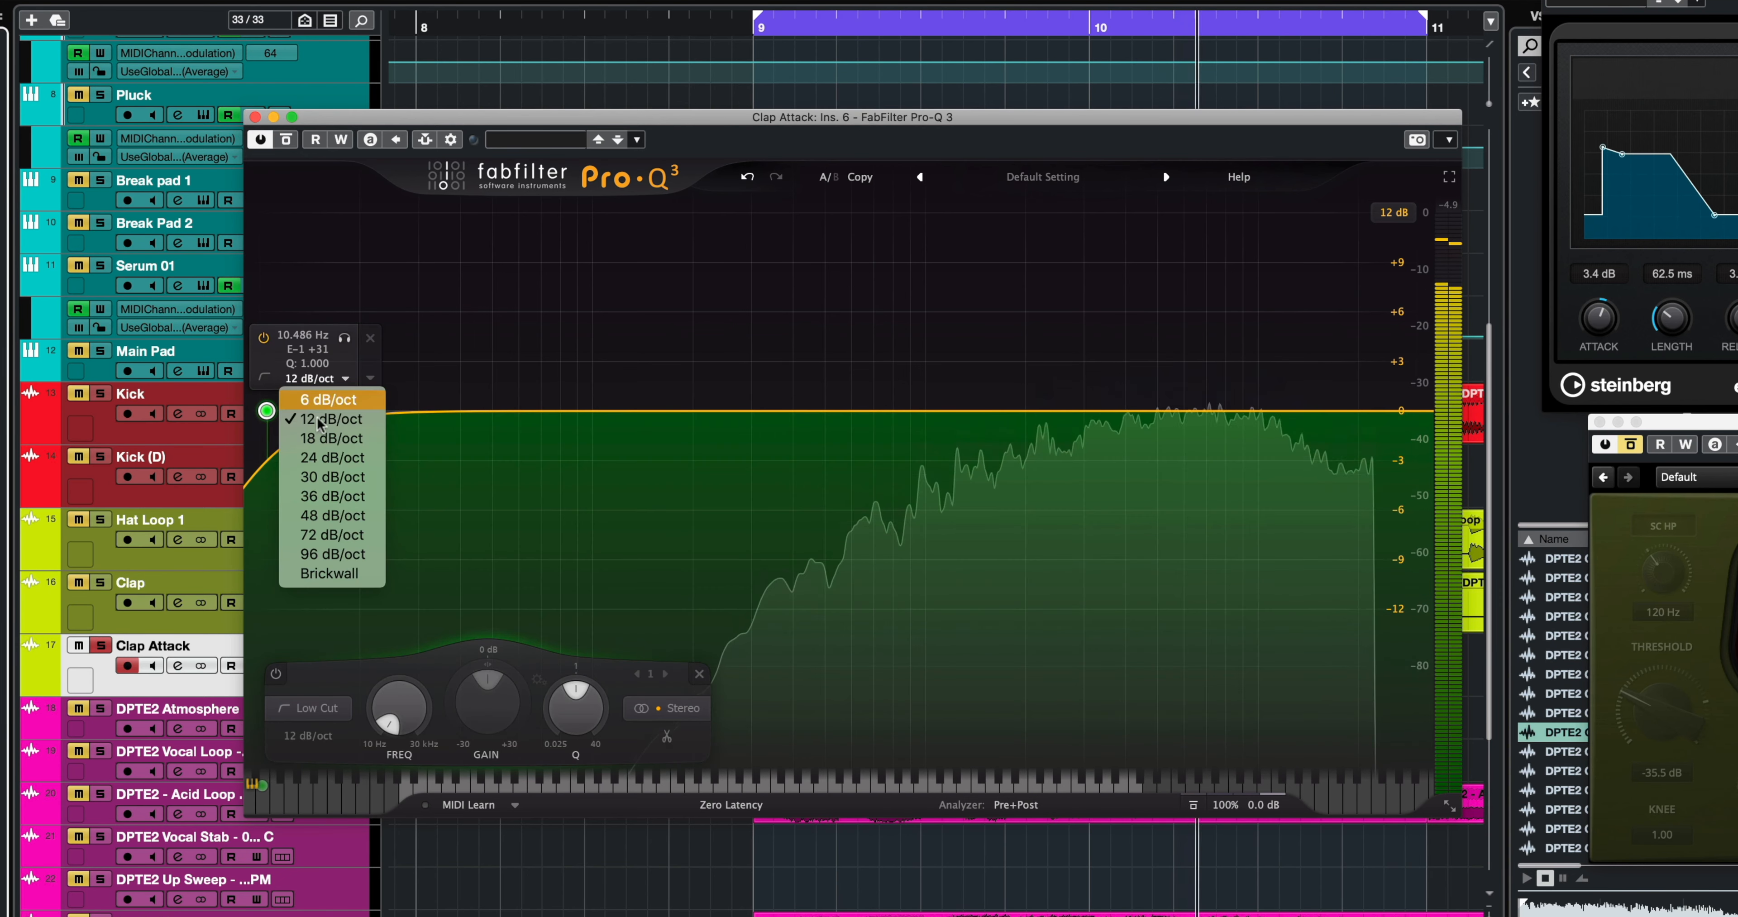
{"action": "left_click", "coordinate": [314, 532]}
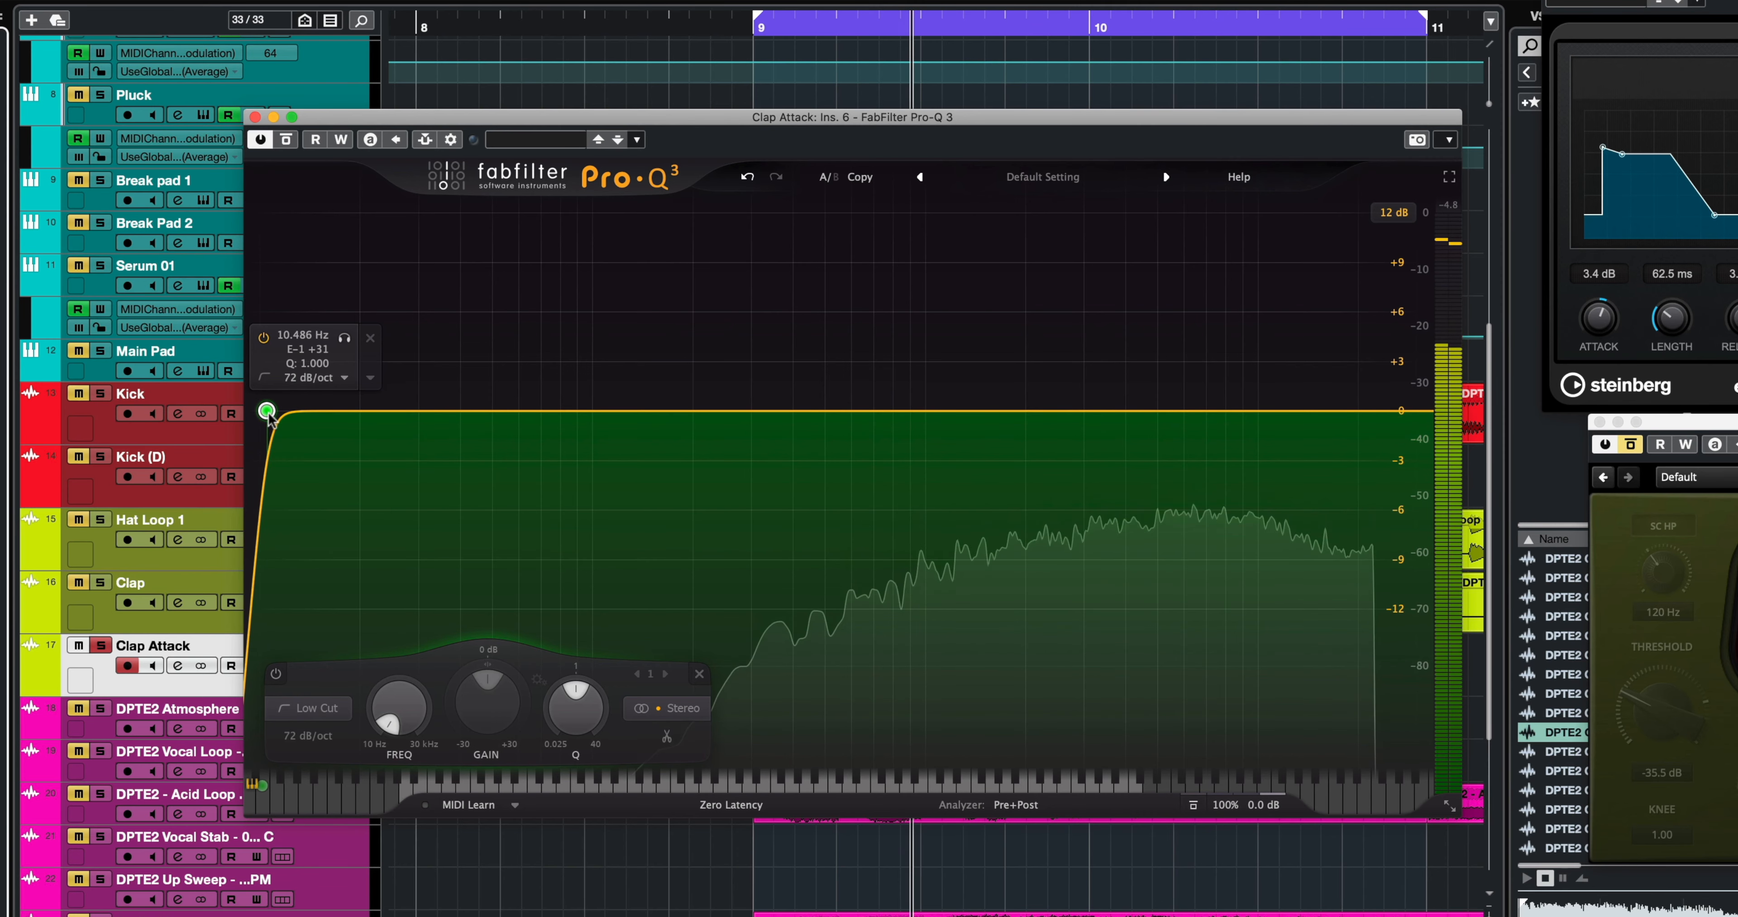
{"action": "left_click_drag", "start_coordinate": [266, 411], "coordinate": [1167, 432]}
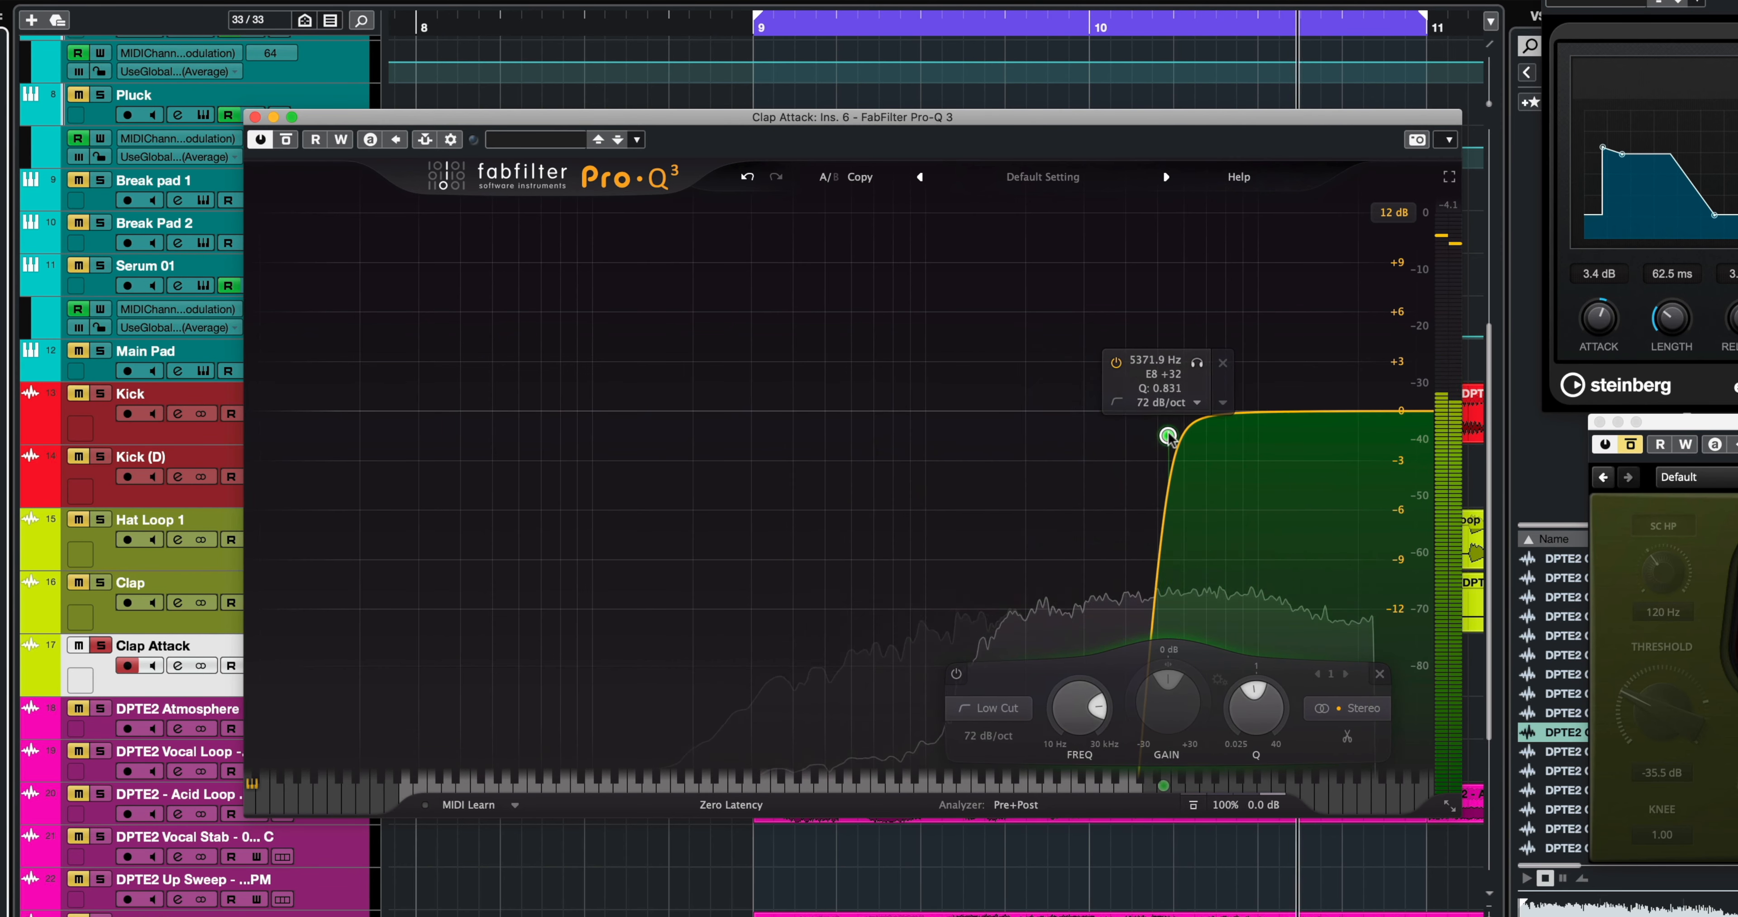
Soften the low cut's slope to 36 dB/oct, lower its frequency to about 4.3 kHz, and close the EQ
{"action": "left_click", "coordinate": [1172, 404]}
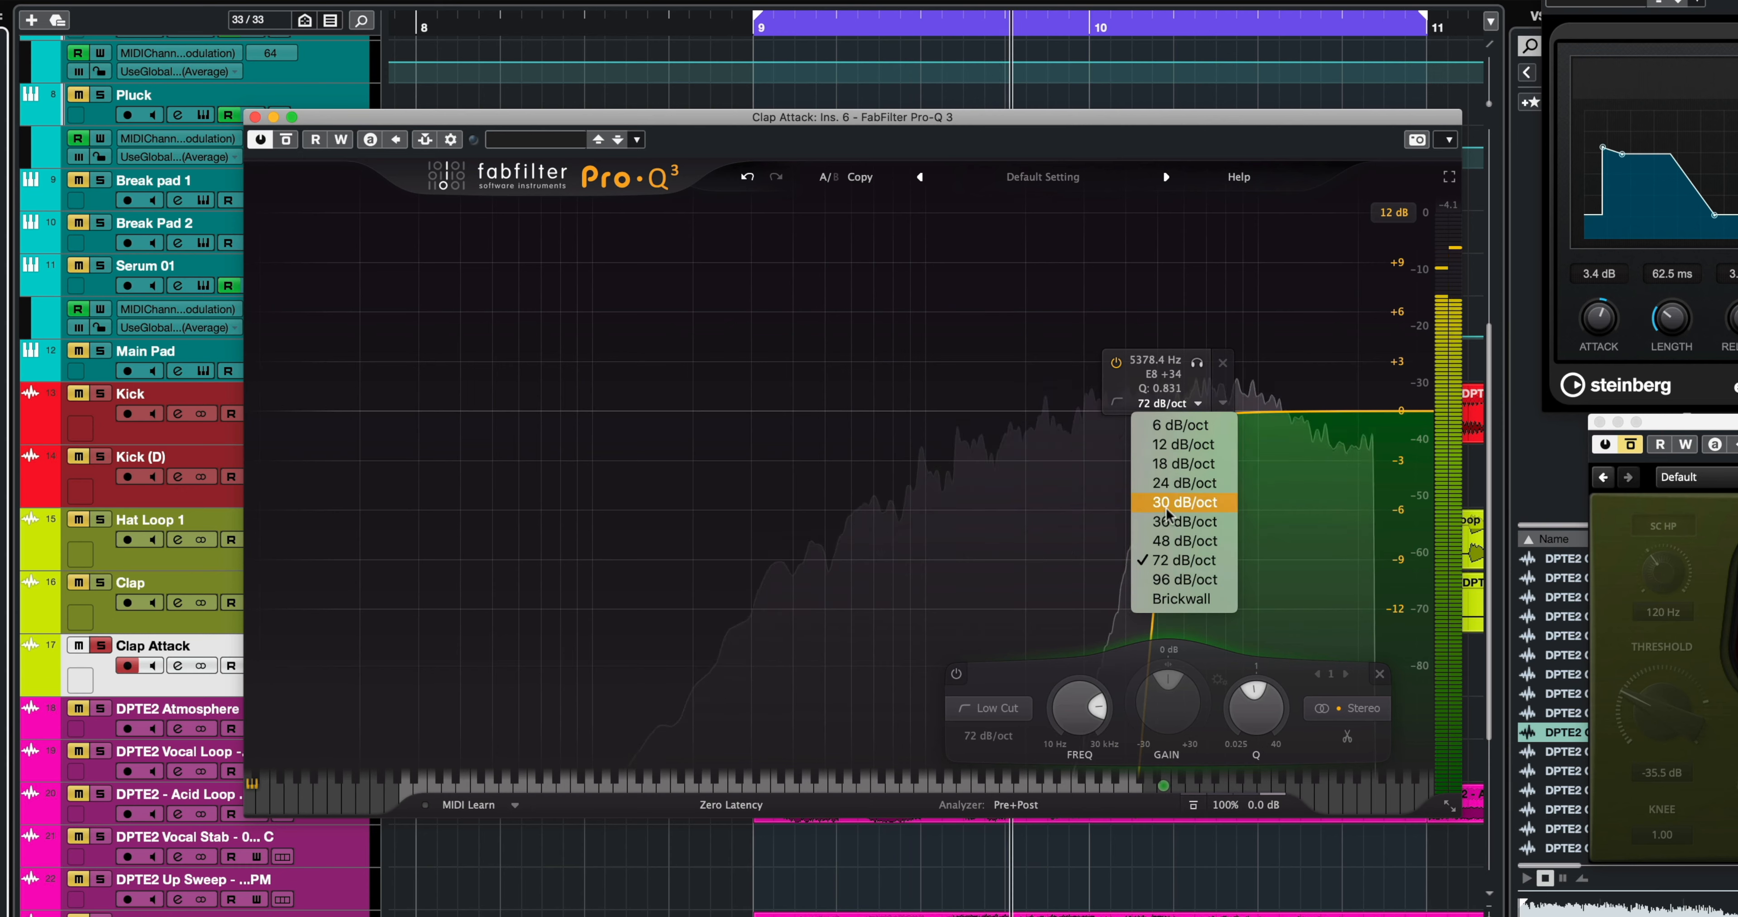
{"action": "left_click", "coordinate": [1185, 521]}
{"action": "left_click_drag", "start_coordinate": [1168, 435], "coordinate": [1137, 431]}
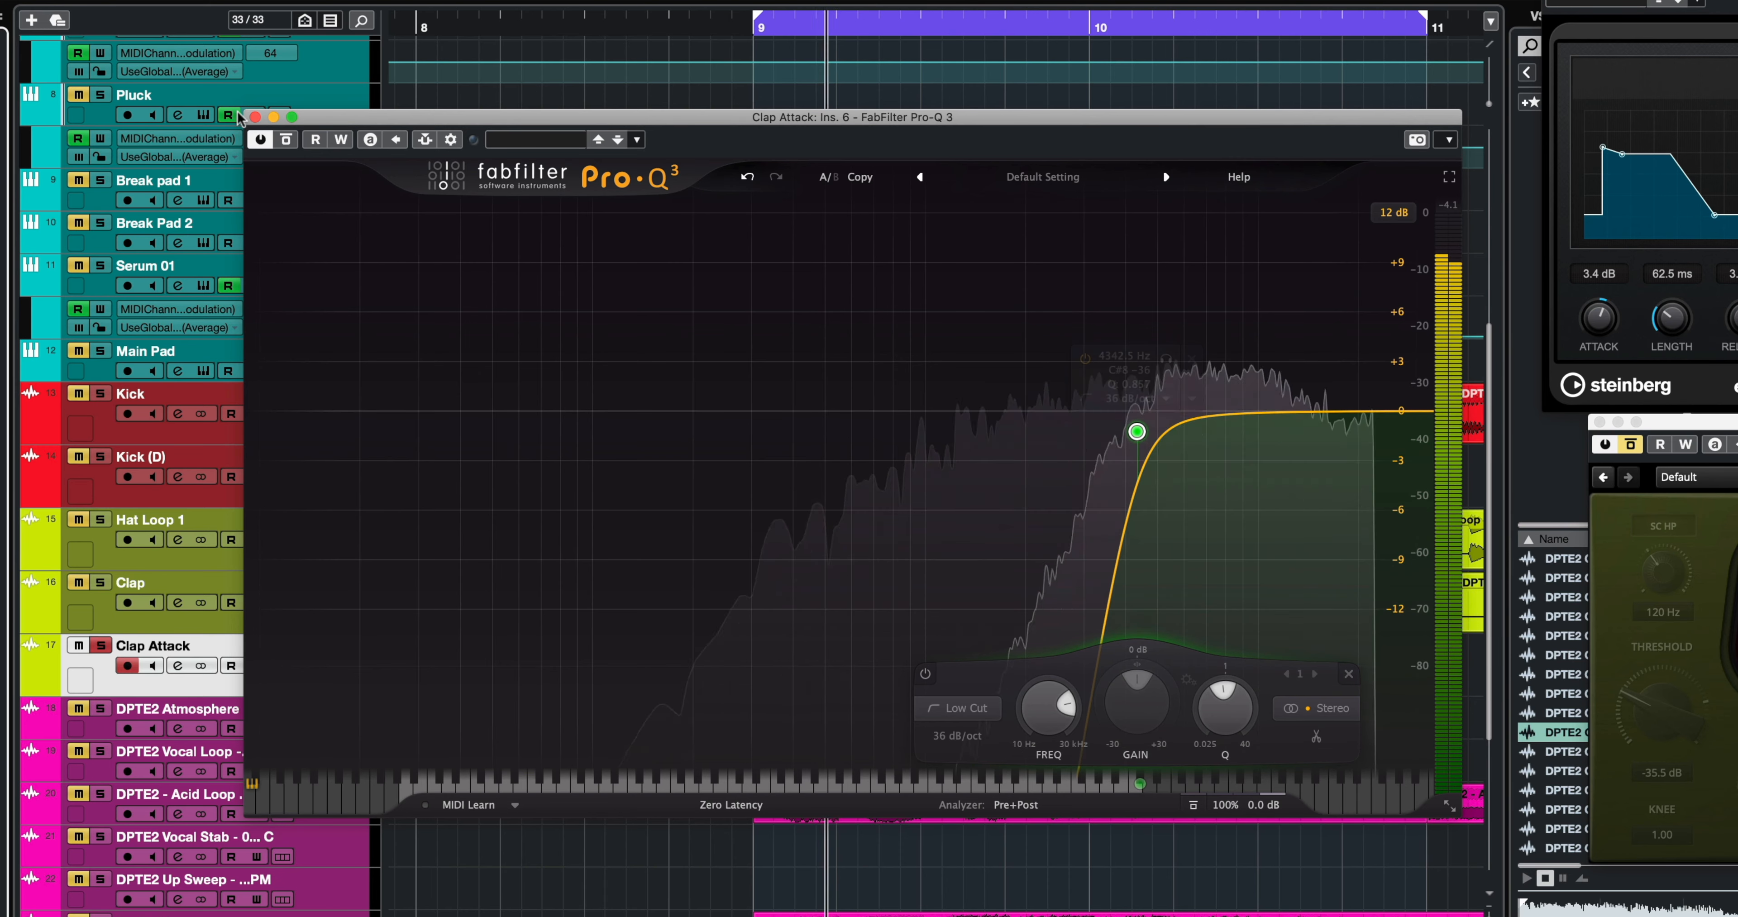
{"action": "left_click", "coordinate": [255, 118]}
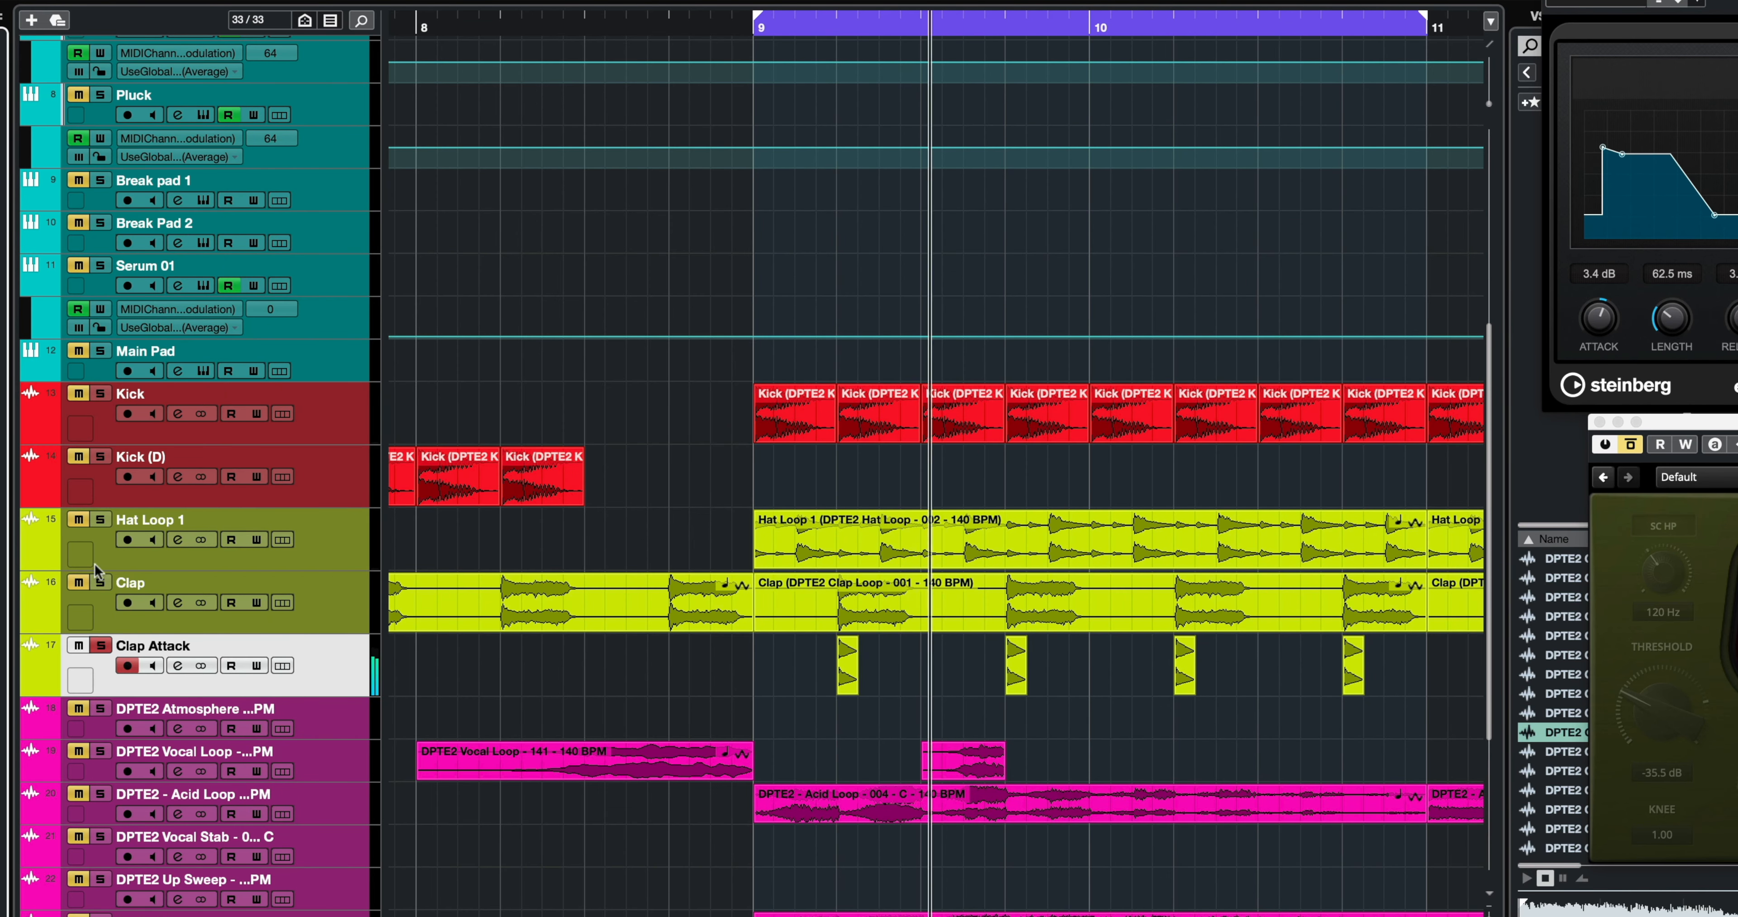
Solo the Clap track together with Clap Attack, and compare the loop with and without the Clap Attack layer
{"action": "left_click", "coordinate": [100, 583]}
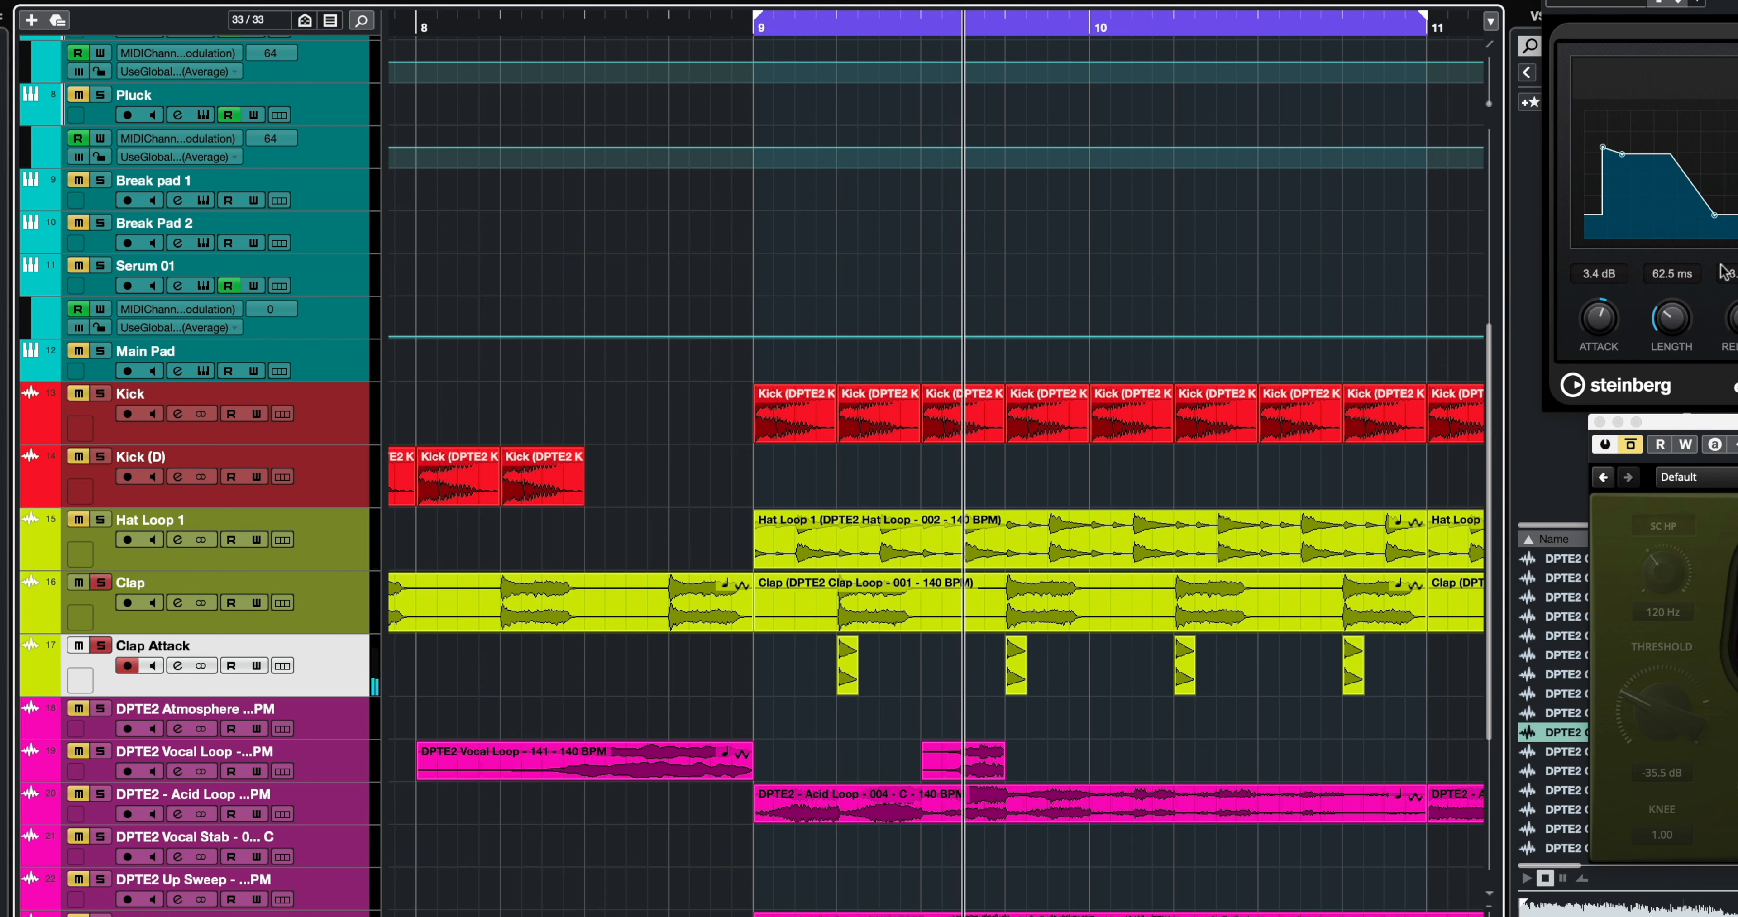
{"action": "key", "text": "space"}
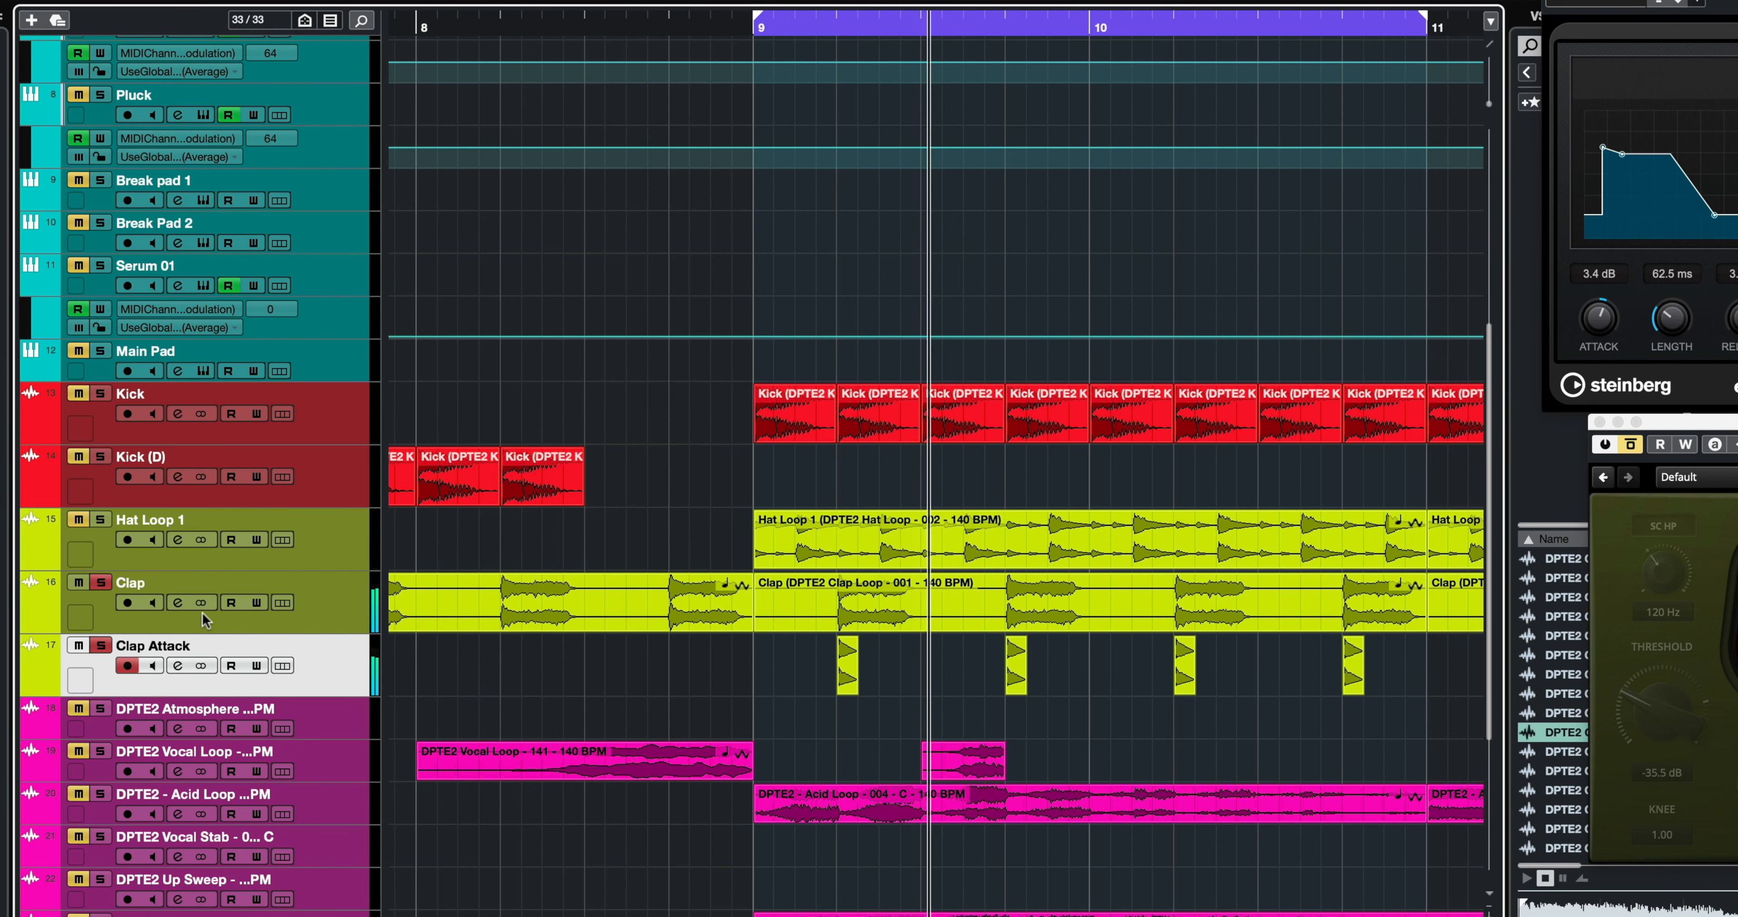
{"action": "left_click", "coordinate": [100, 645]}
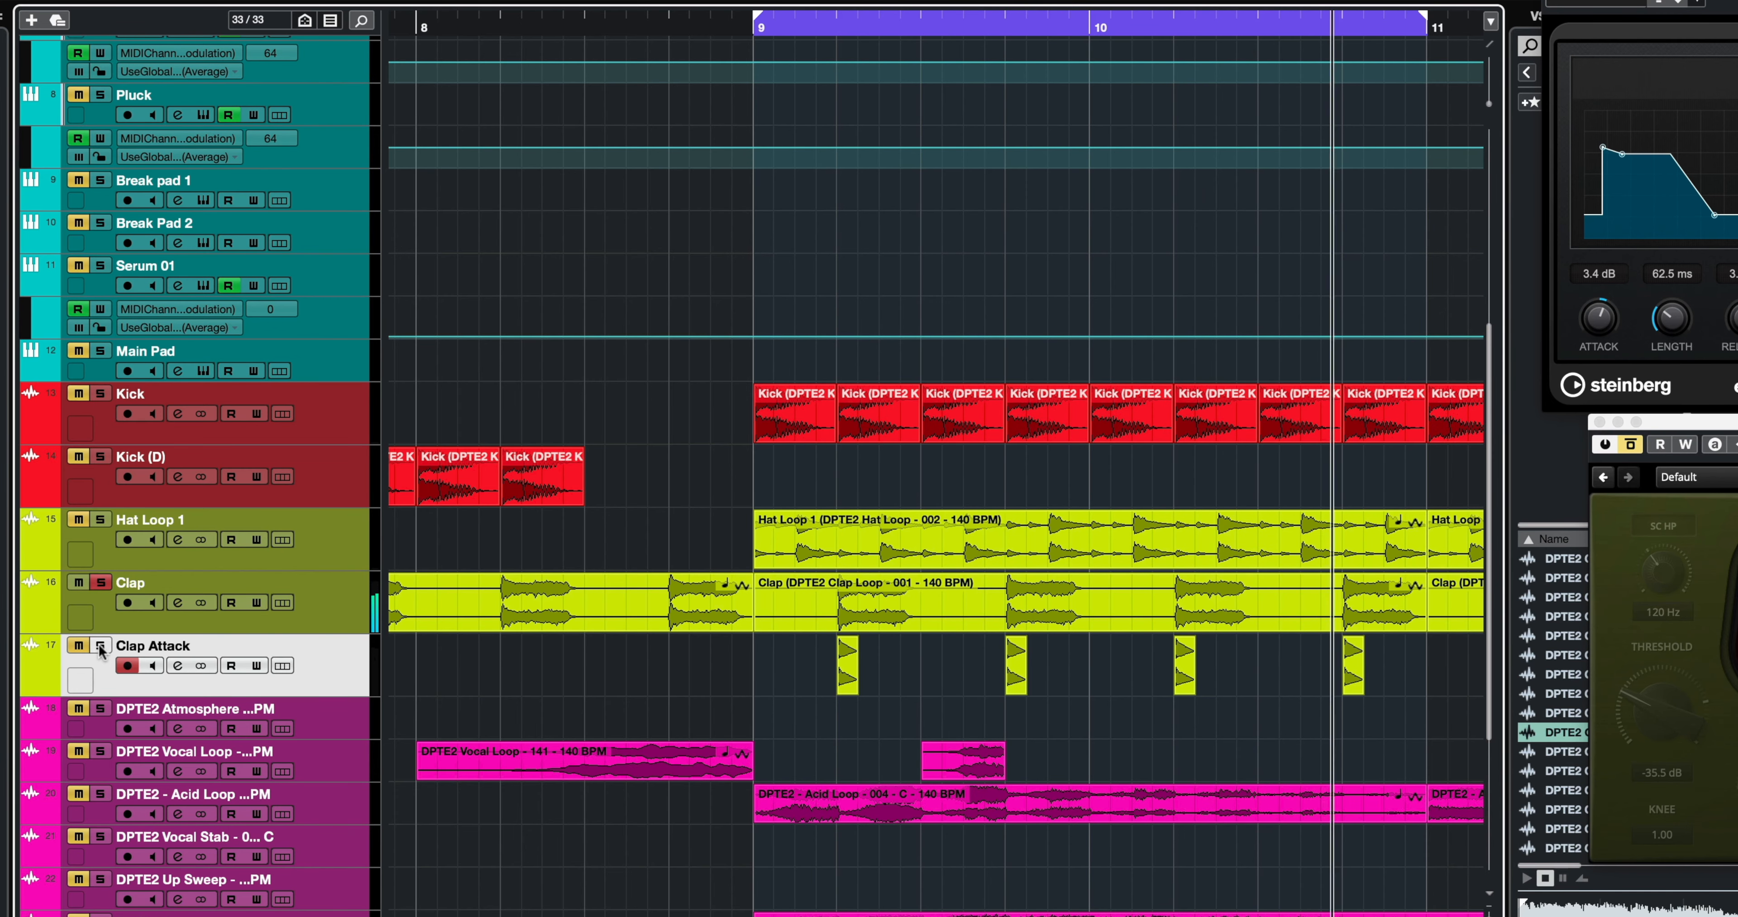
{"action": "left_click", "coordinate": [99, 646]}
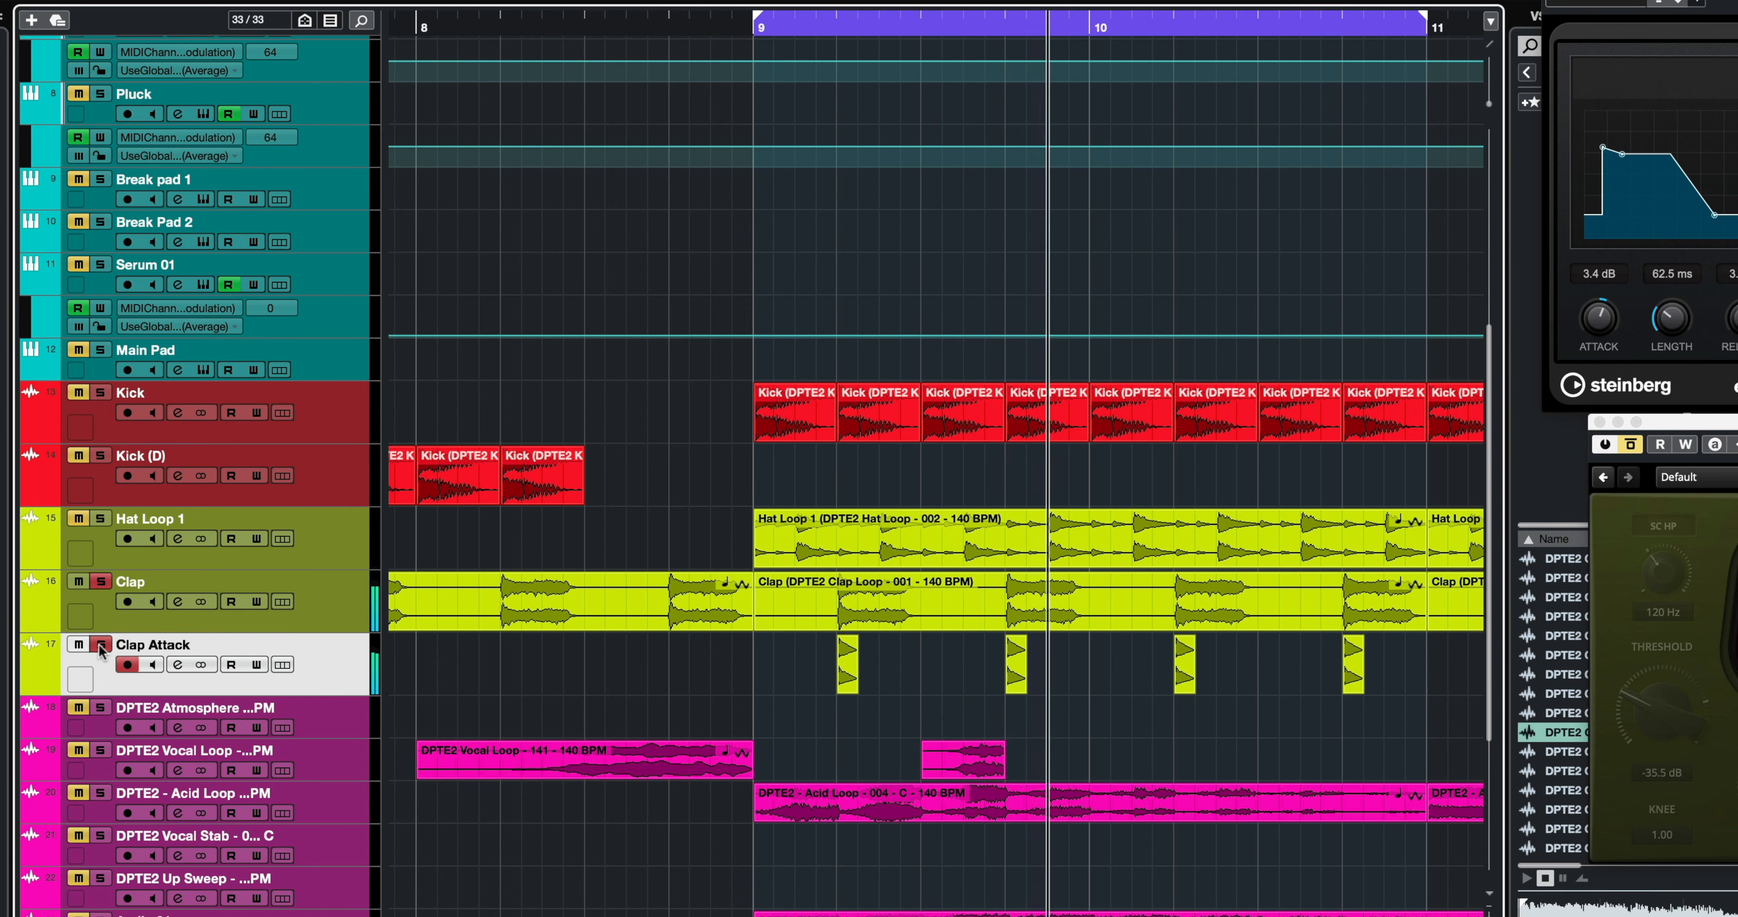
Toggle the Clap Attack solo off and on again to recheck its contribution to the clap, and stop playback
{"action": "left_click", "coordinate": [99, 645]}
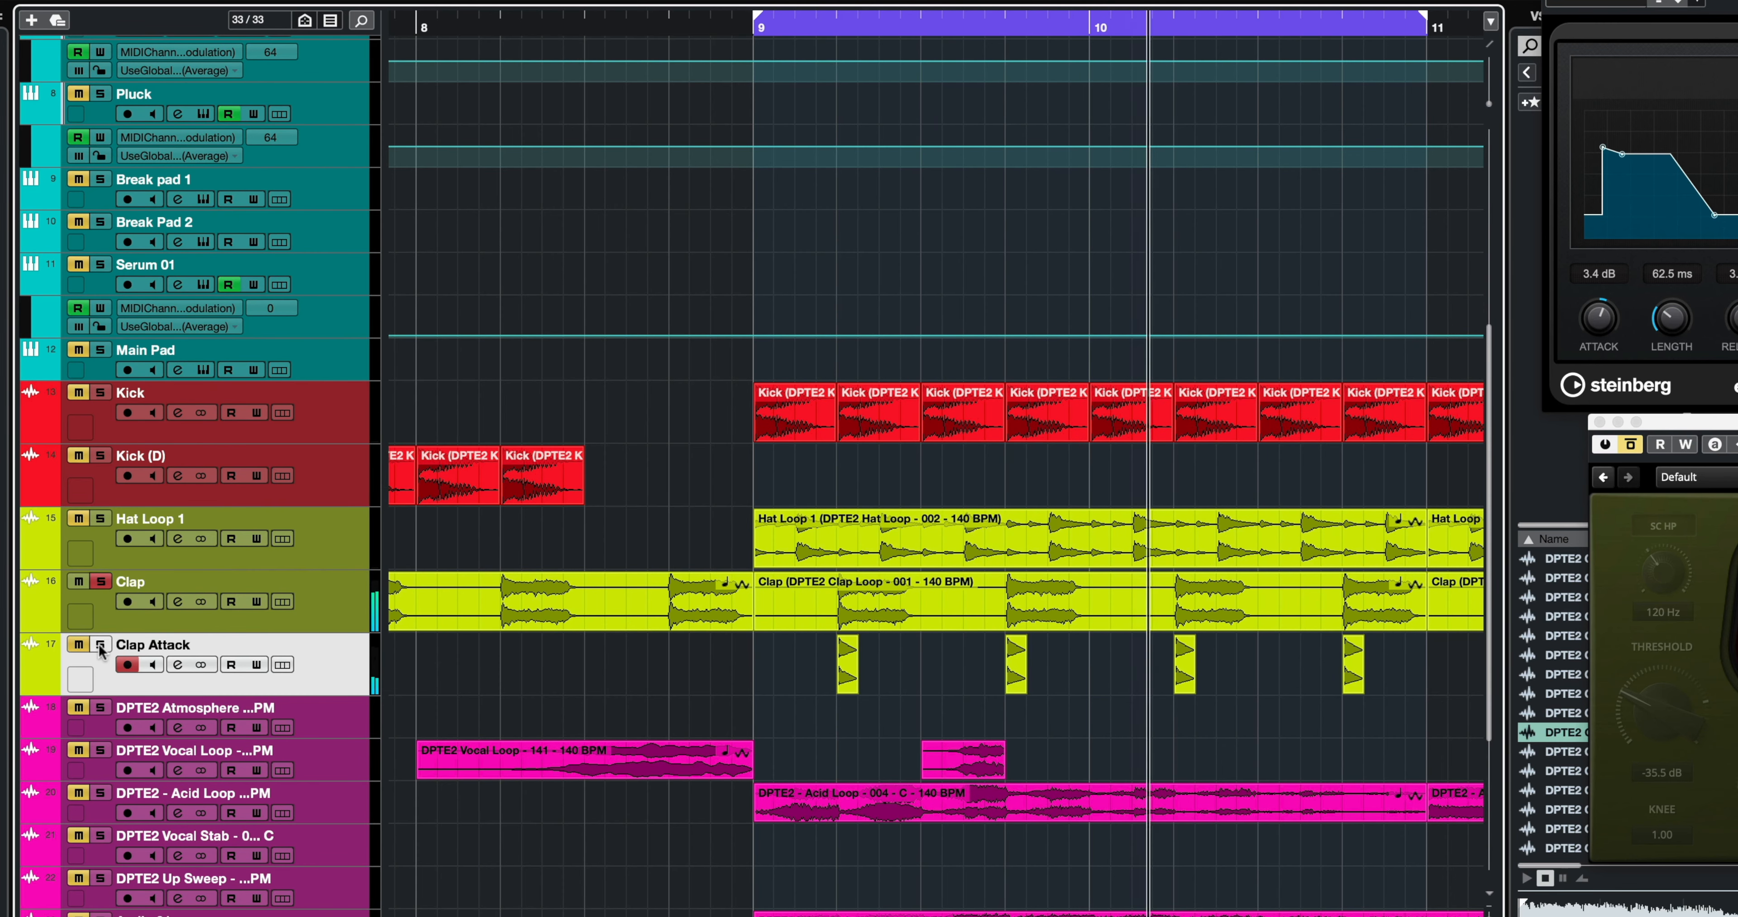
{"action": "left_click", "coordinate": [99, 644]}
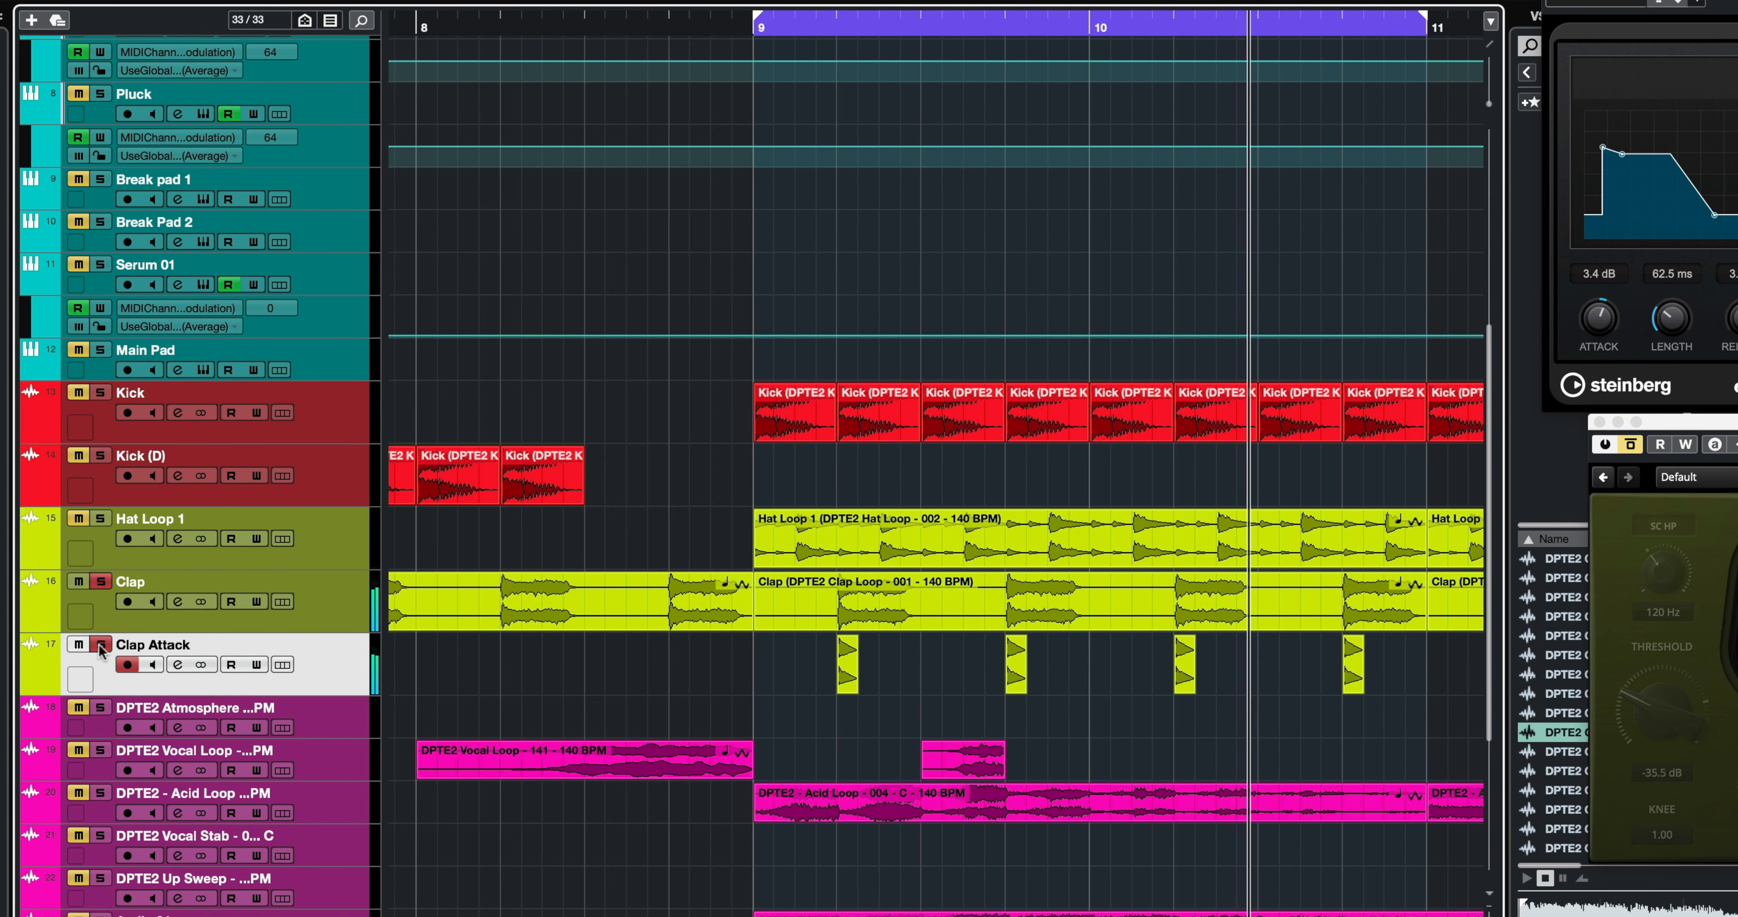
{"action": "key", "text": "space"}
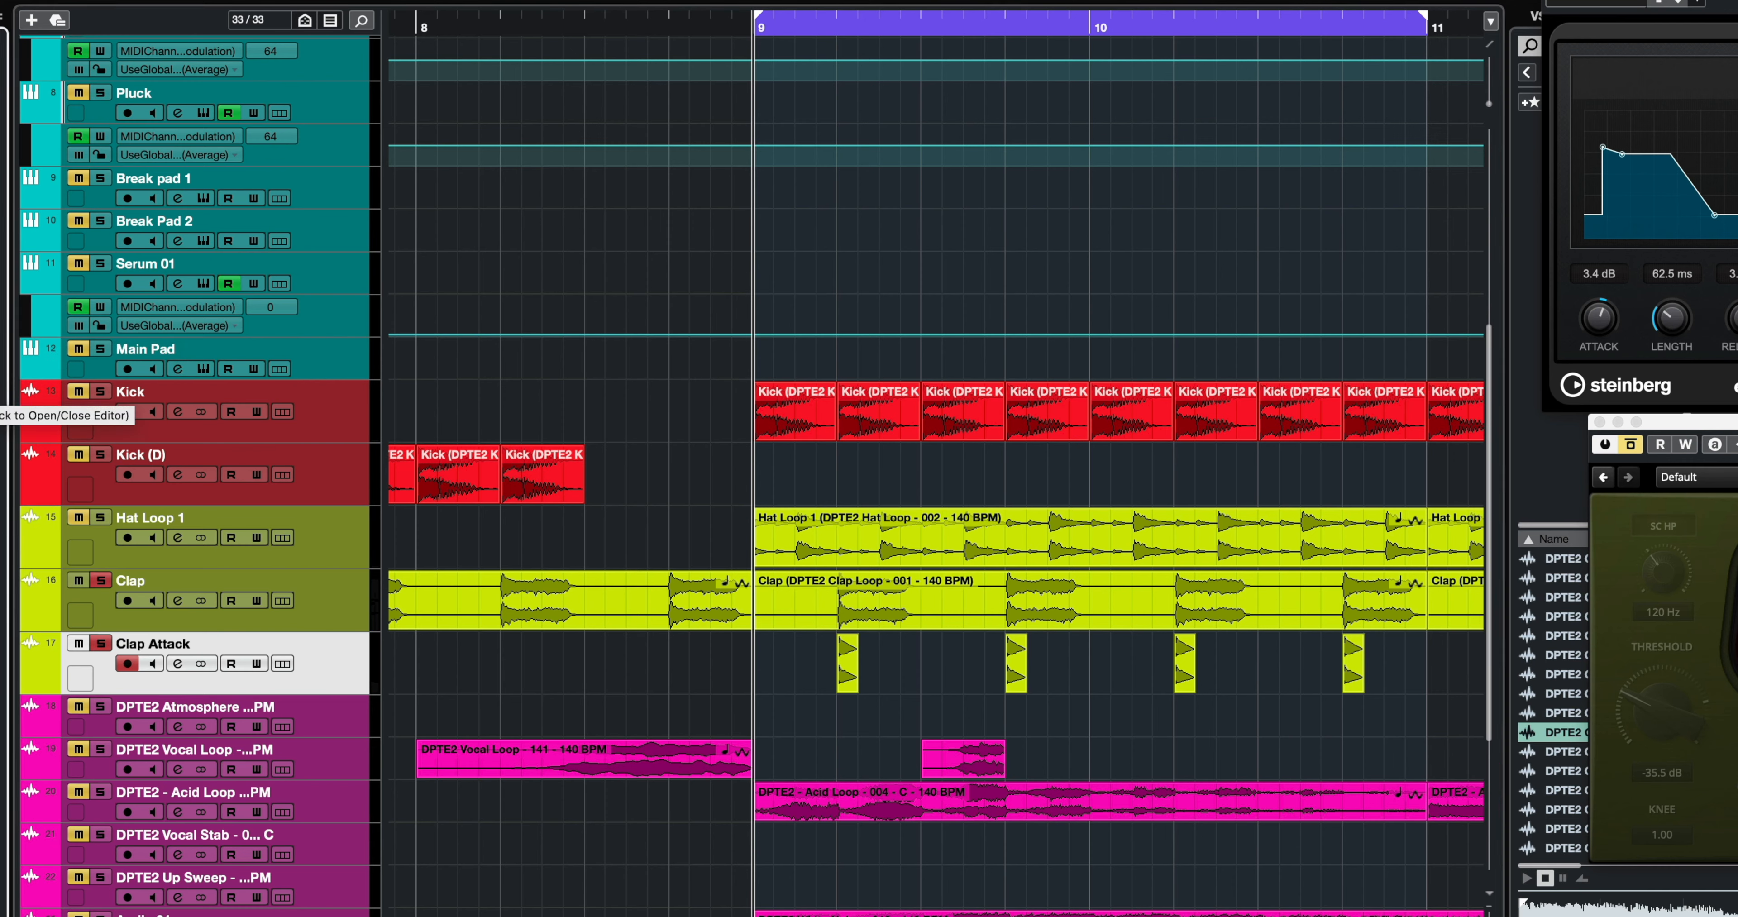
Set the Clap Attack track's EnvelopeShaper to 2.4 dB attack, 174.1 ms length and -18.4 dB release while the loop plays
{"action": "left_click", "coordinate": [5, 399]}
{"action": "left_click_drag", "start_coordinate": [927, 240], "coordinate": [1044, 257]}
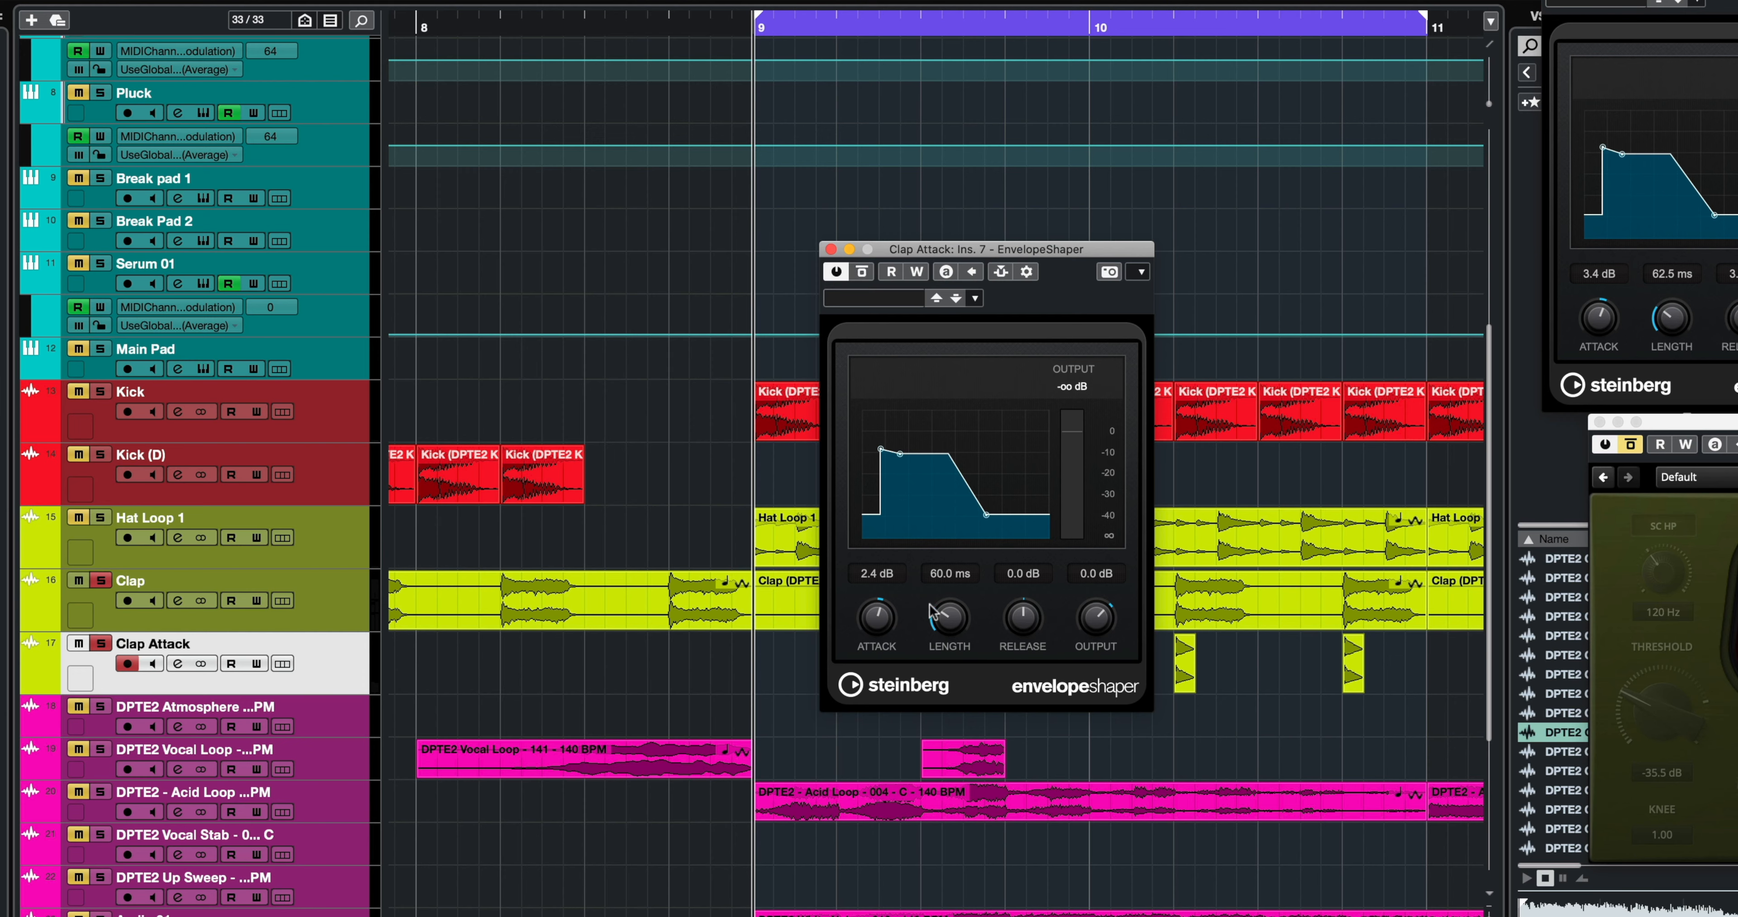
{"action": "left_click_drag", "start_coordinate": [877, 627], "coordinate": [877, 625]}
{"action": "key", "text": "space"}
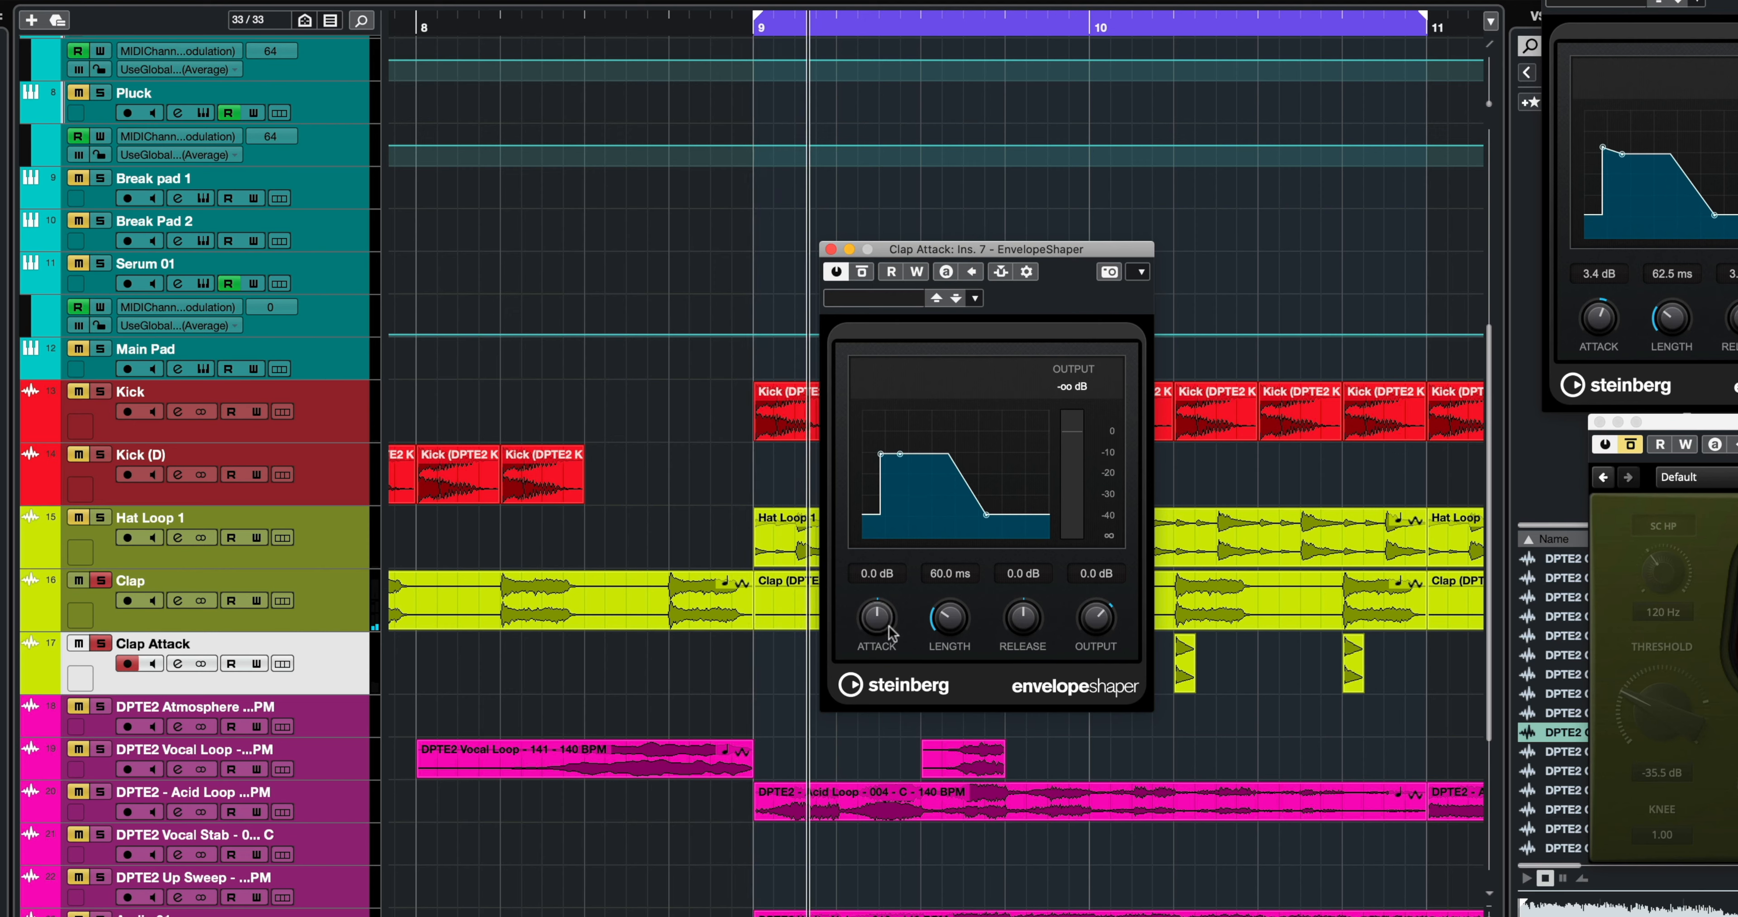
{"action": "left_click_drag", "start_coordinate": [878, 628], "coordinate": [929, 550]}
{"action": "left_click_drag", "start_coordinate": [875, 617], "coordinate": [872, 624]}
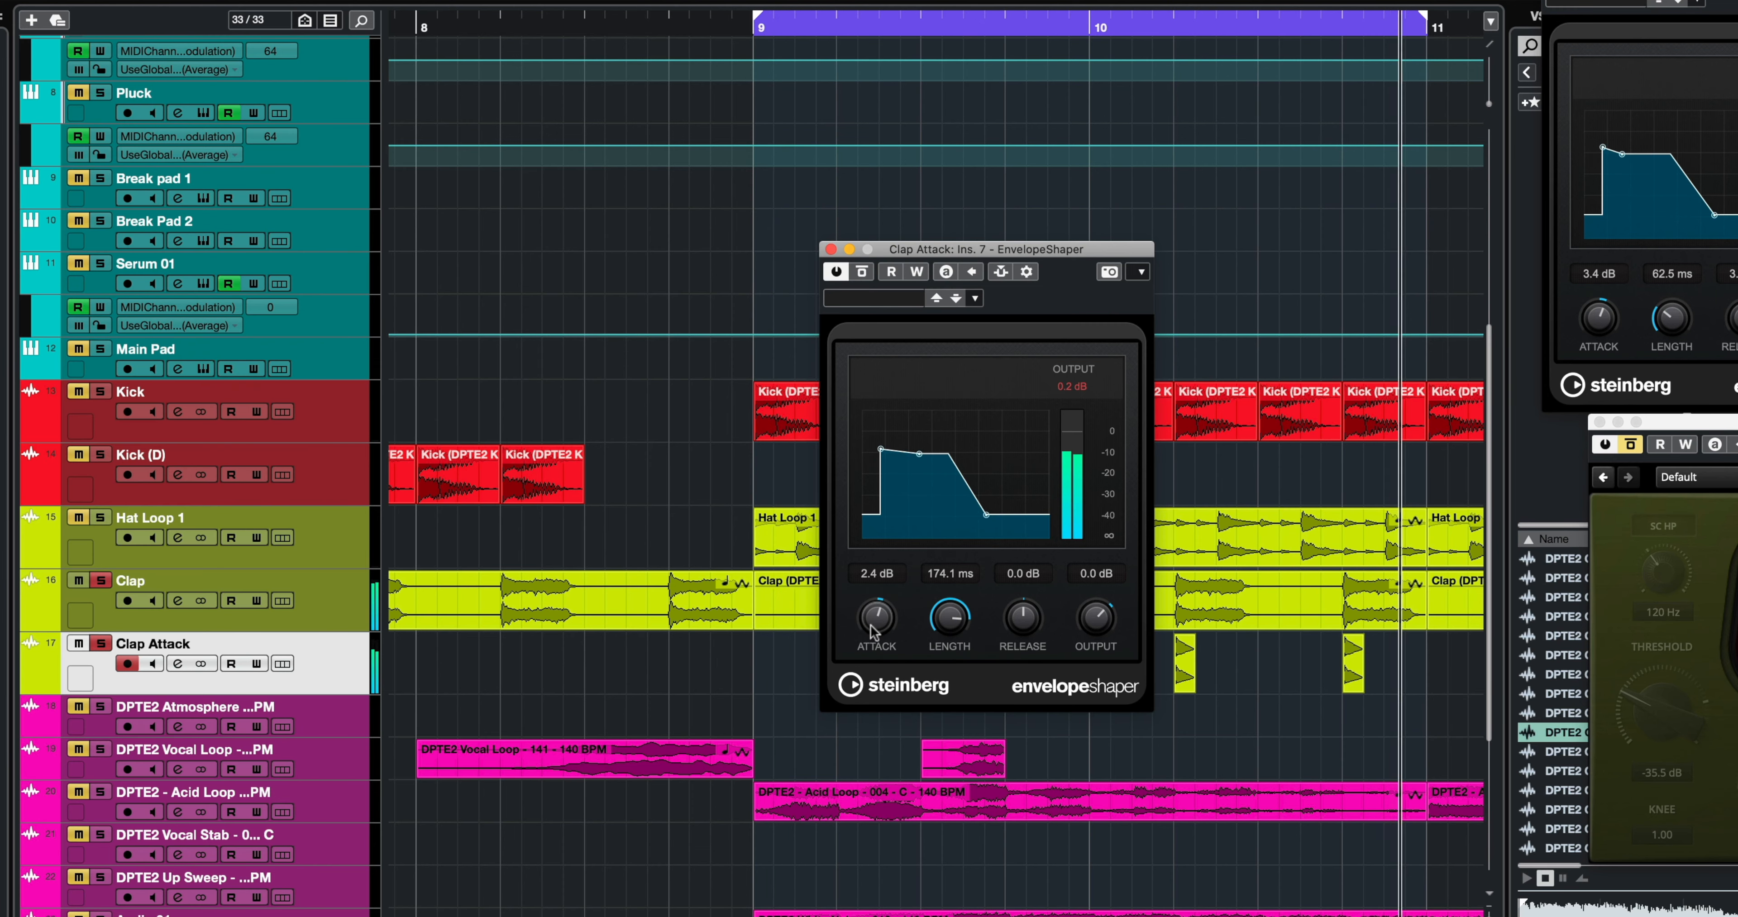
{"action": "left_click_drag", "start_coordinate": [1005, 610], "coordinate": [983, 685]}
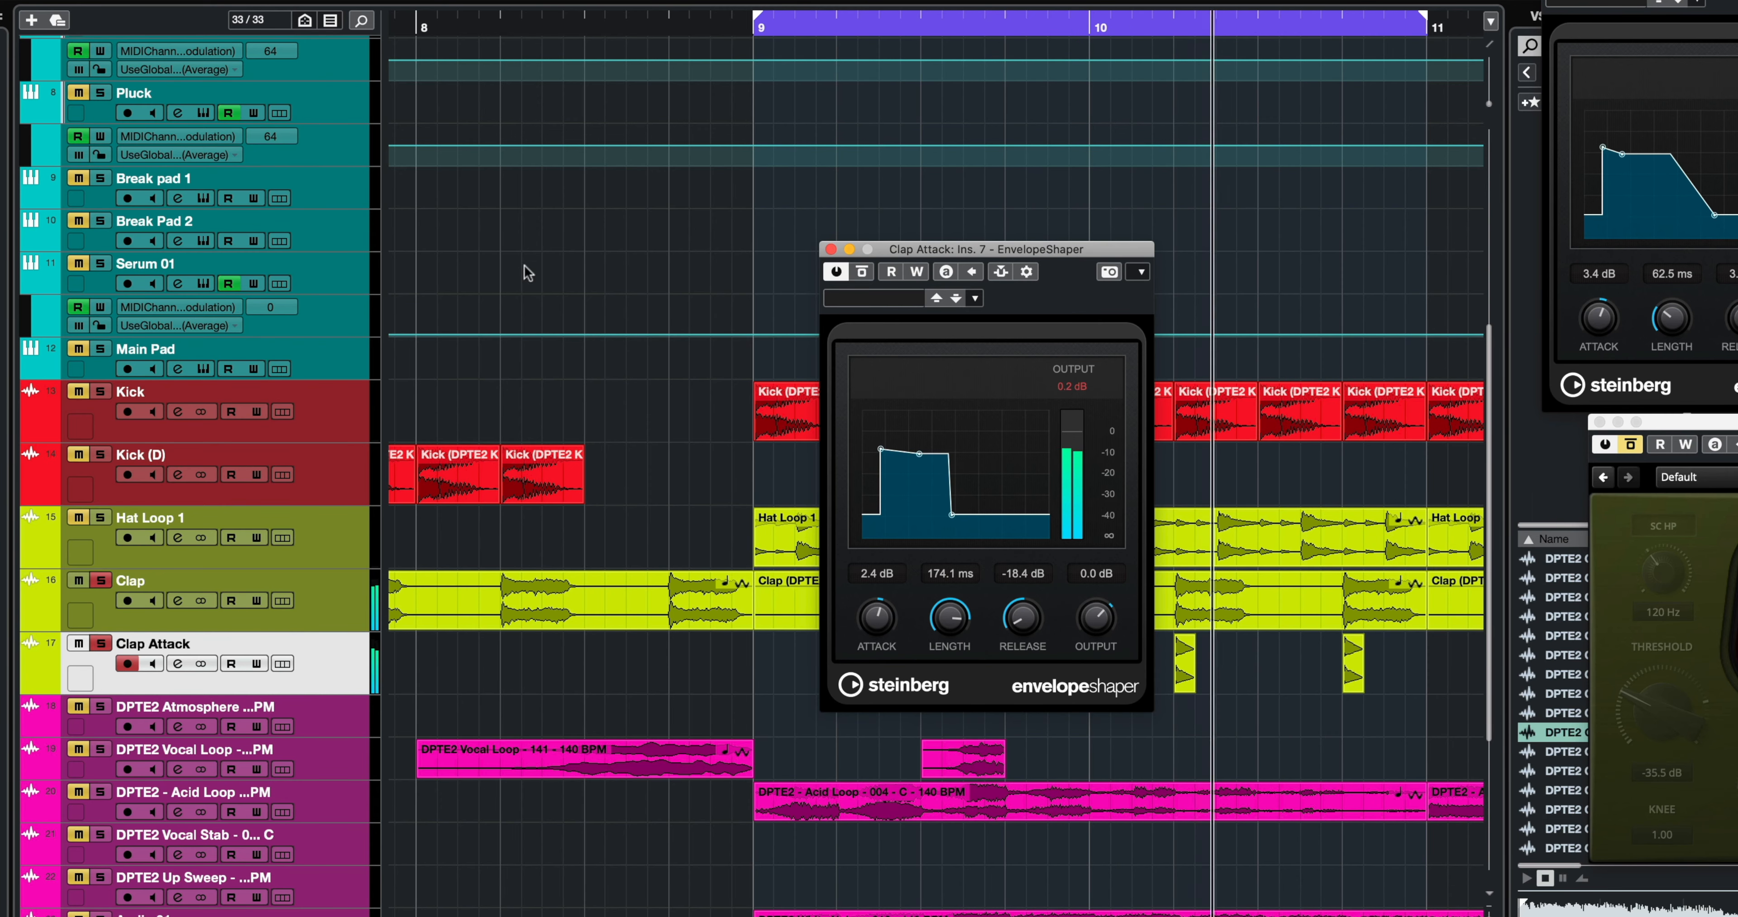
Compare the clap with and without the shaped Clap Attack layer, and lower that EnvelopeShaper's attack to 0.8 dB
{"action": "left_click", "coordinate": [102, 644]}
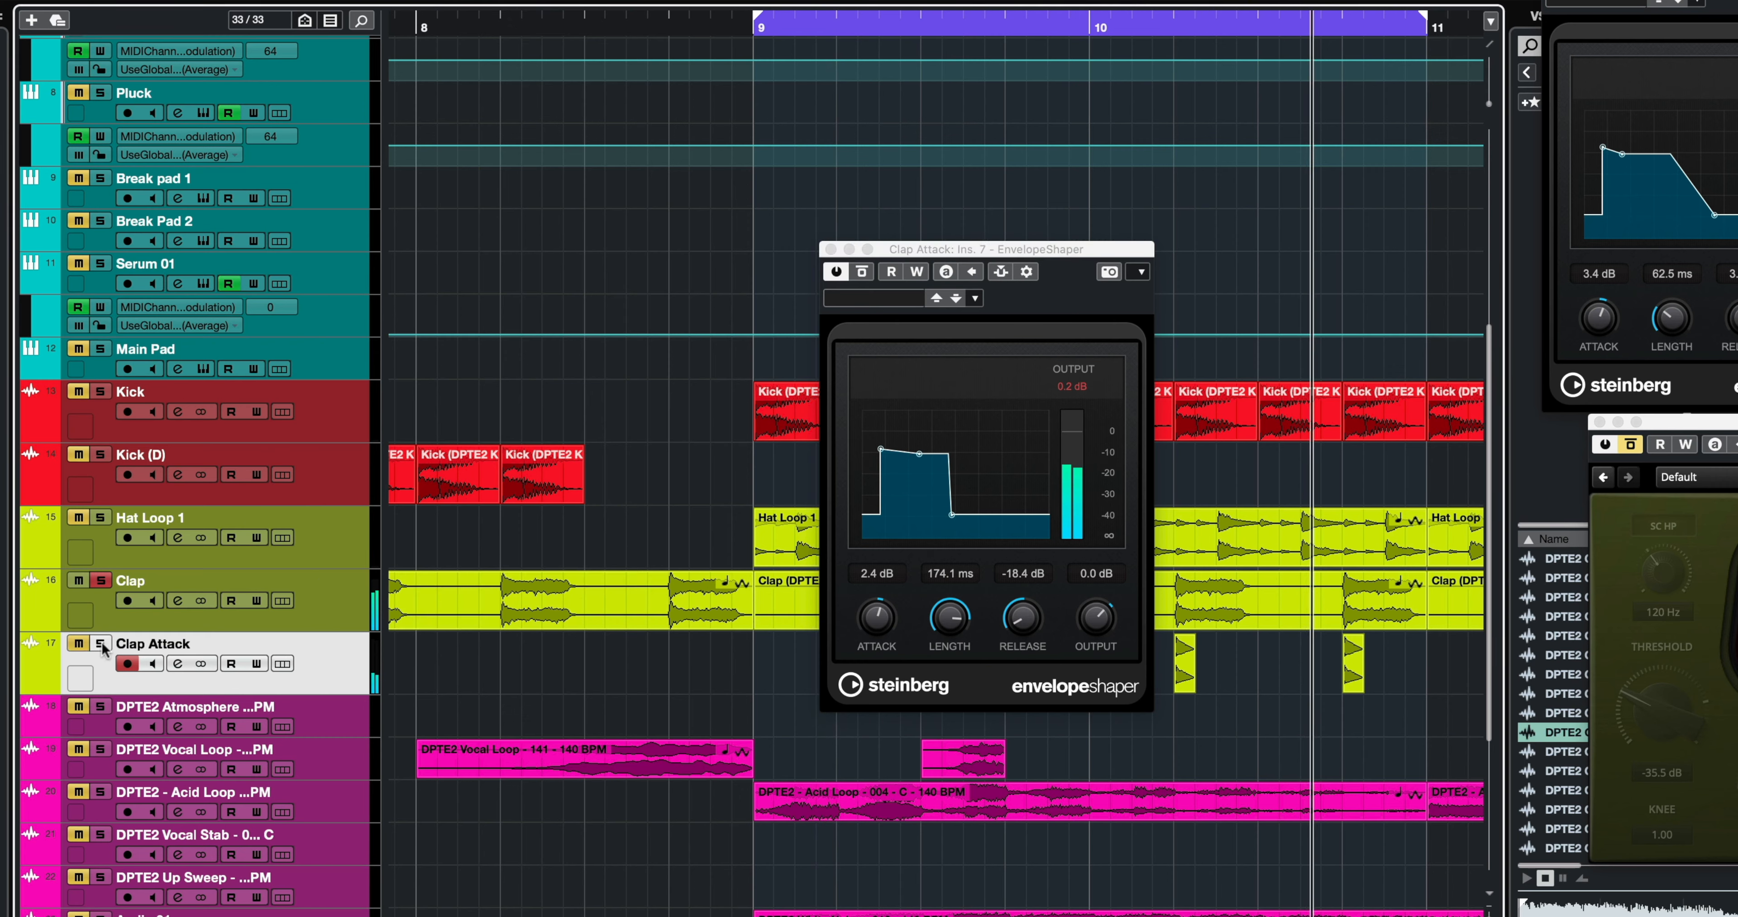
{"action": "left_click", "coordinate": [101, 645]}
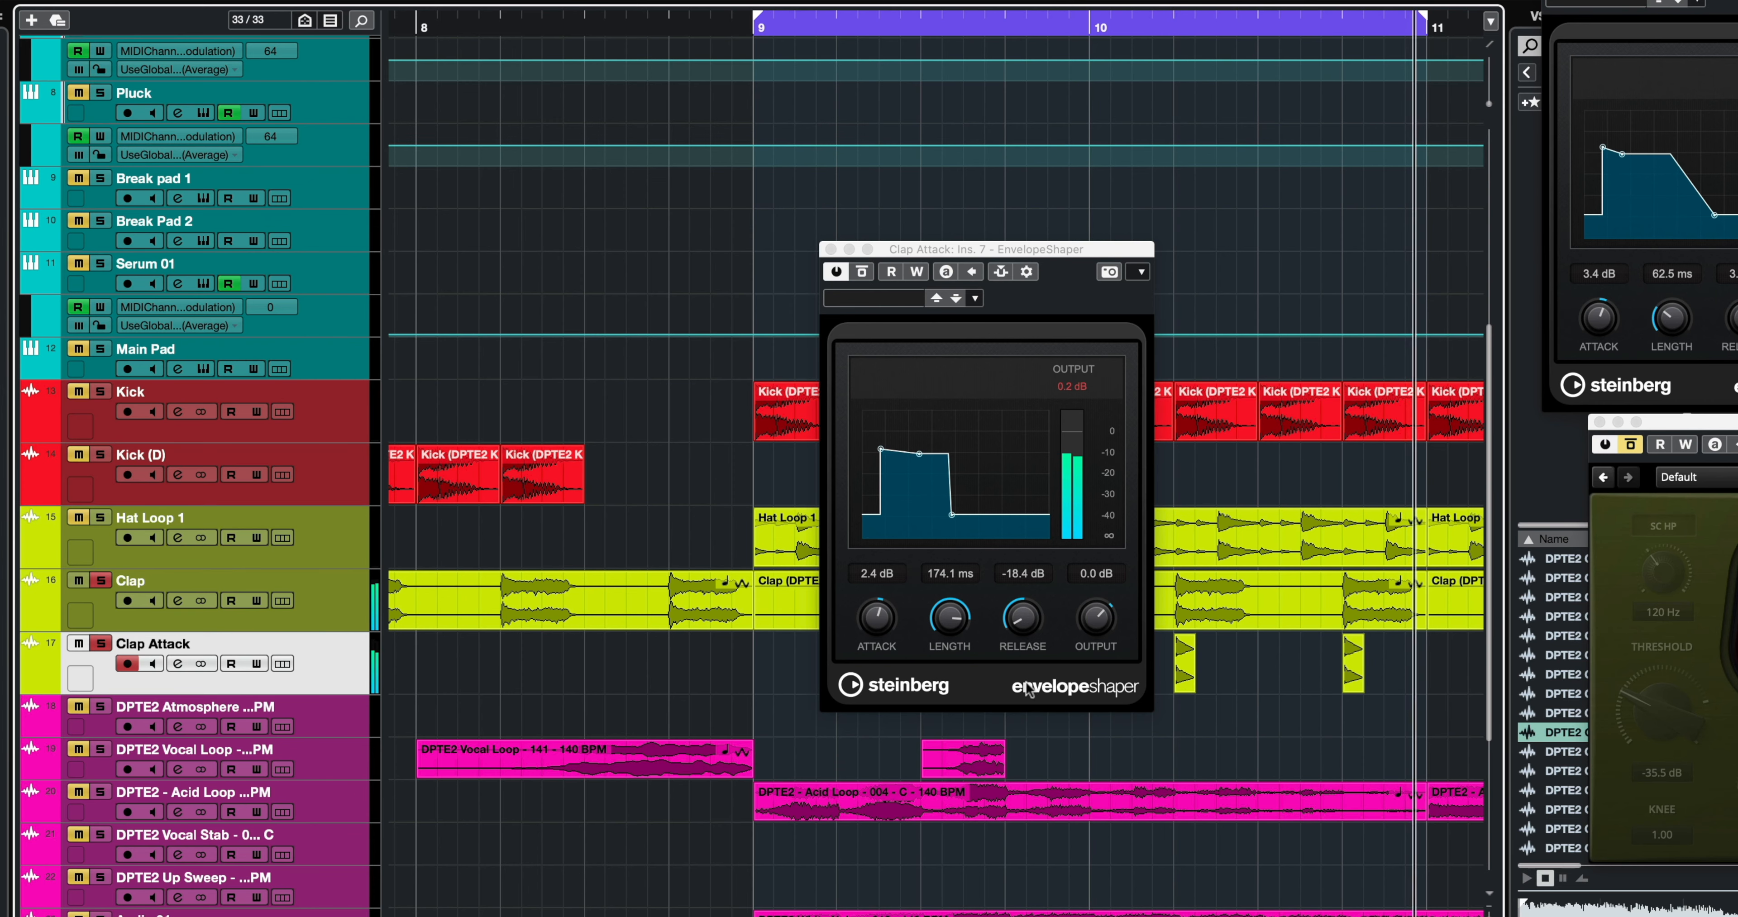
{"action": "left_click_drag", "start_coordinate": [877, 615], "coordinate": [875, 625]}
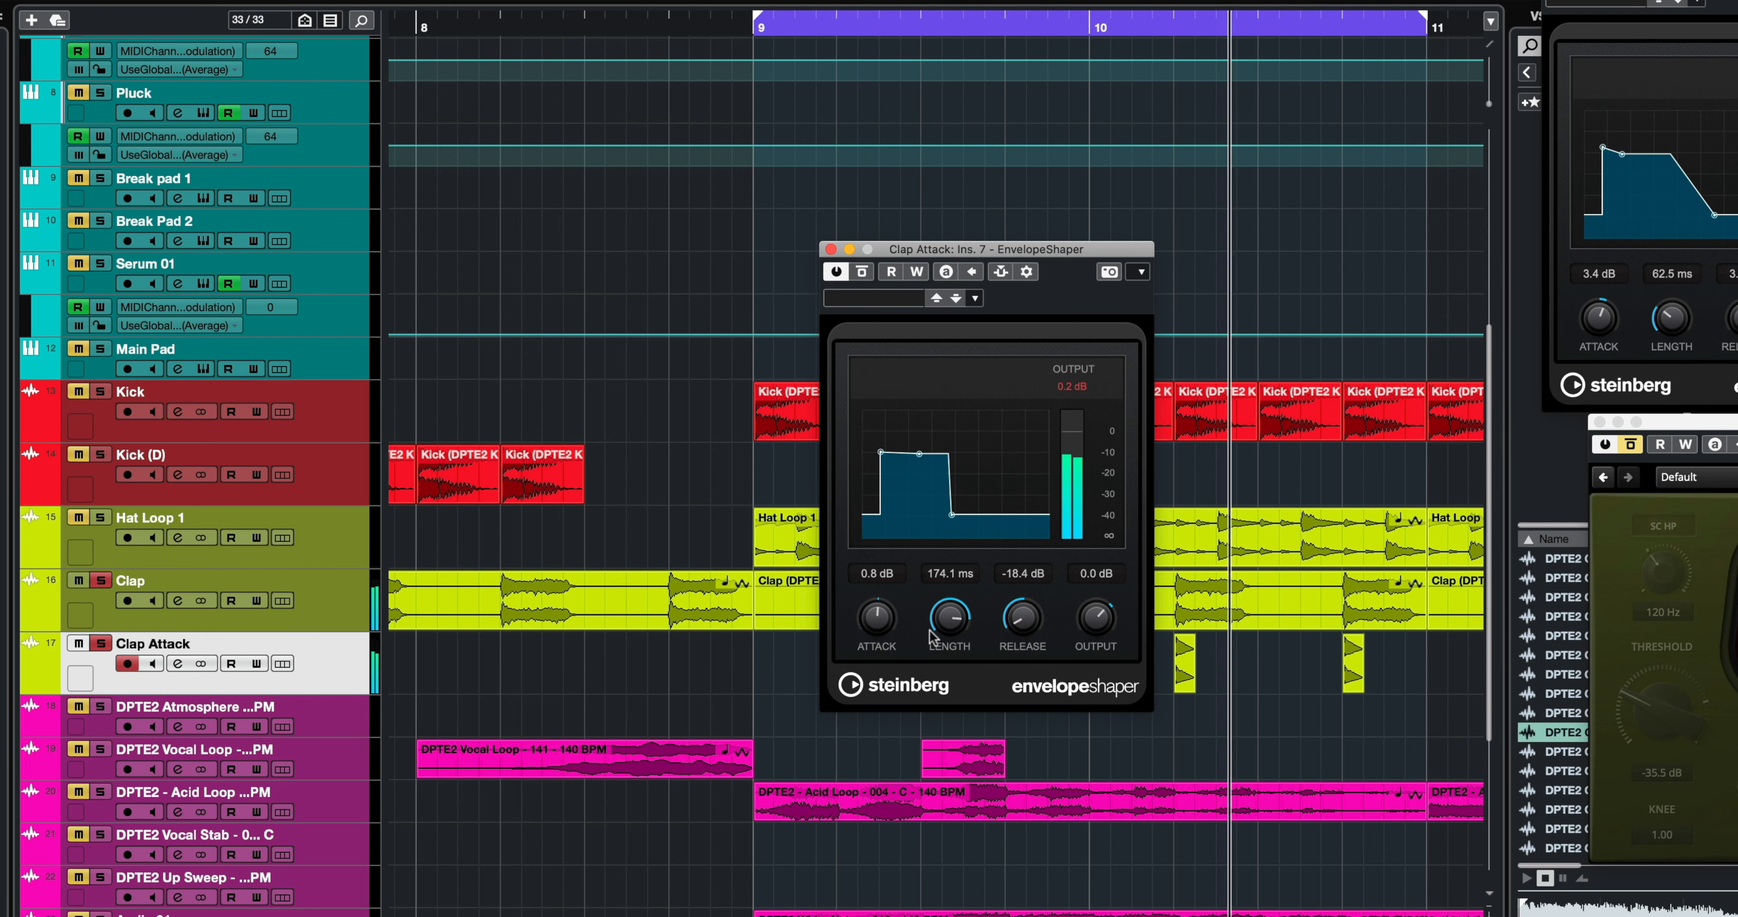
{"action": "left_click", "coordinate": [863, 271]}
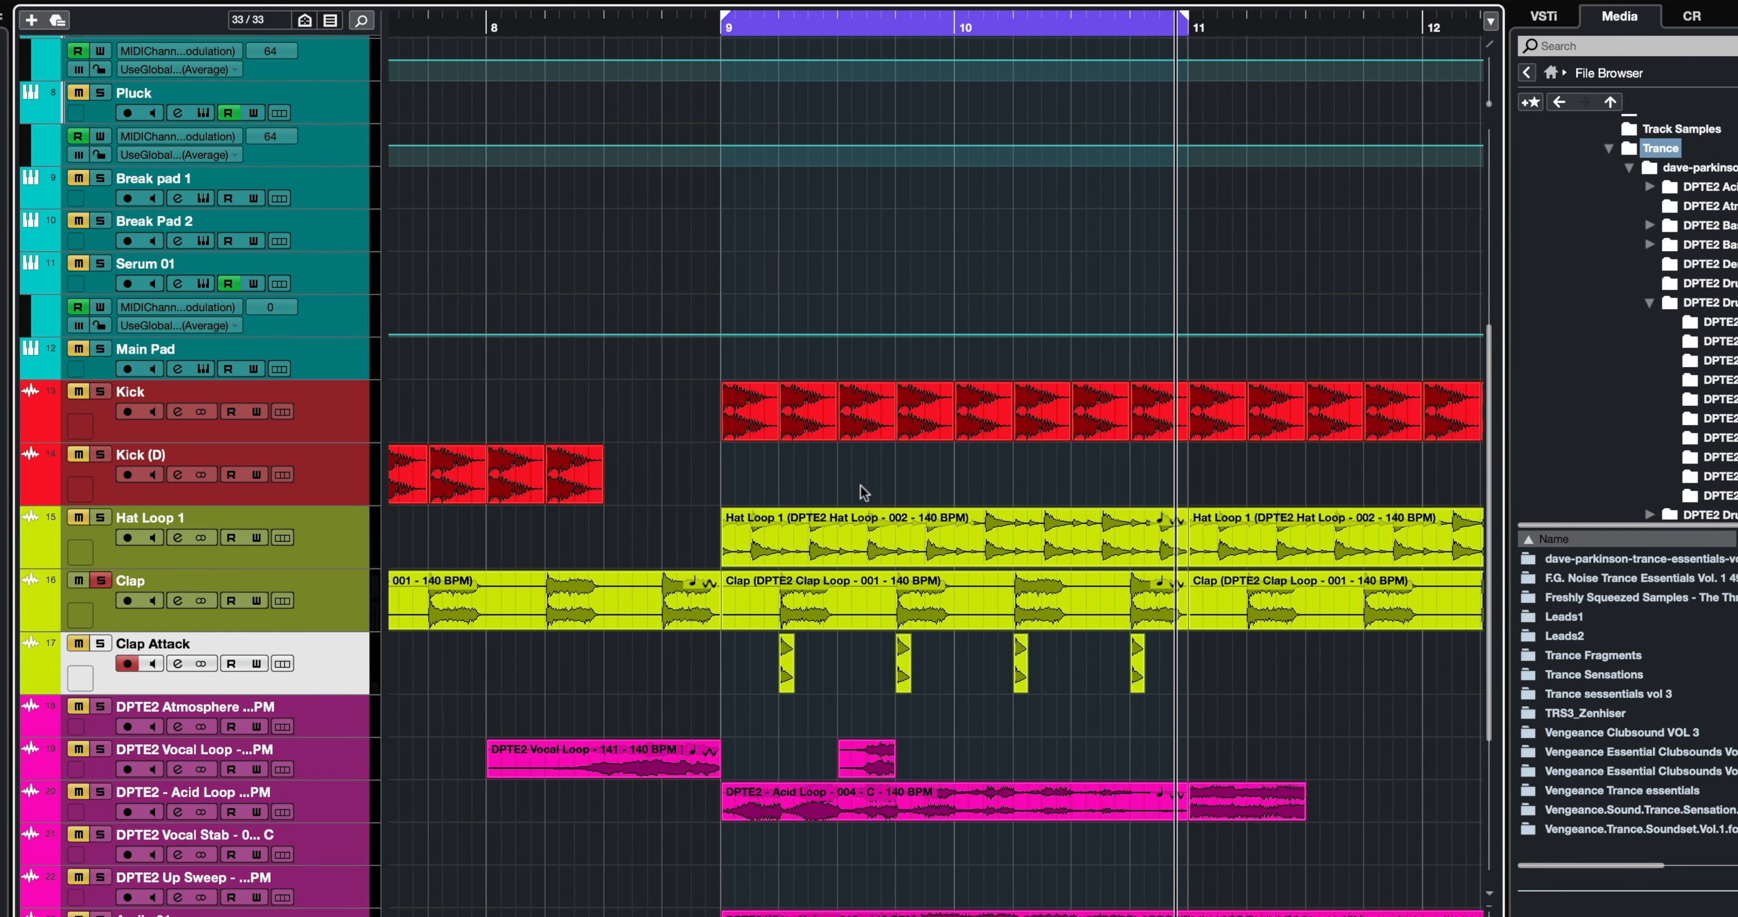
Turn off the Clap track's solo and mute the Clap Attack track
{"action": "key", "text": "h"}
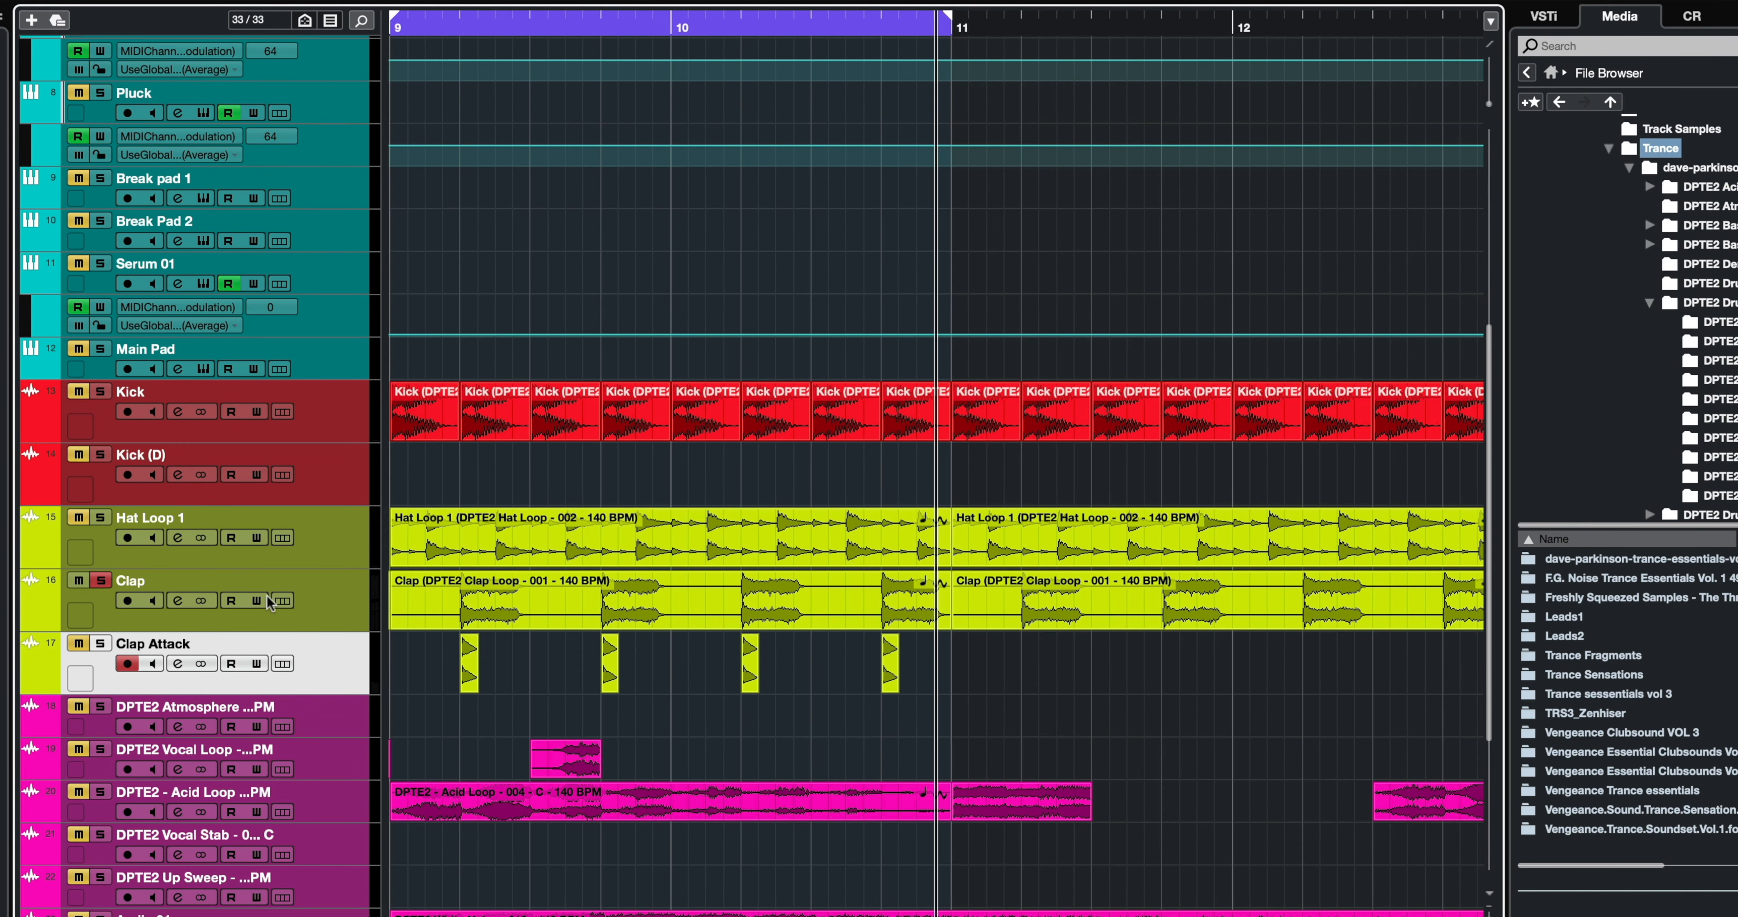
{"action": "left_click", "coordinate": [100, 580]}
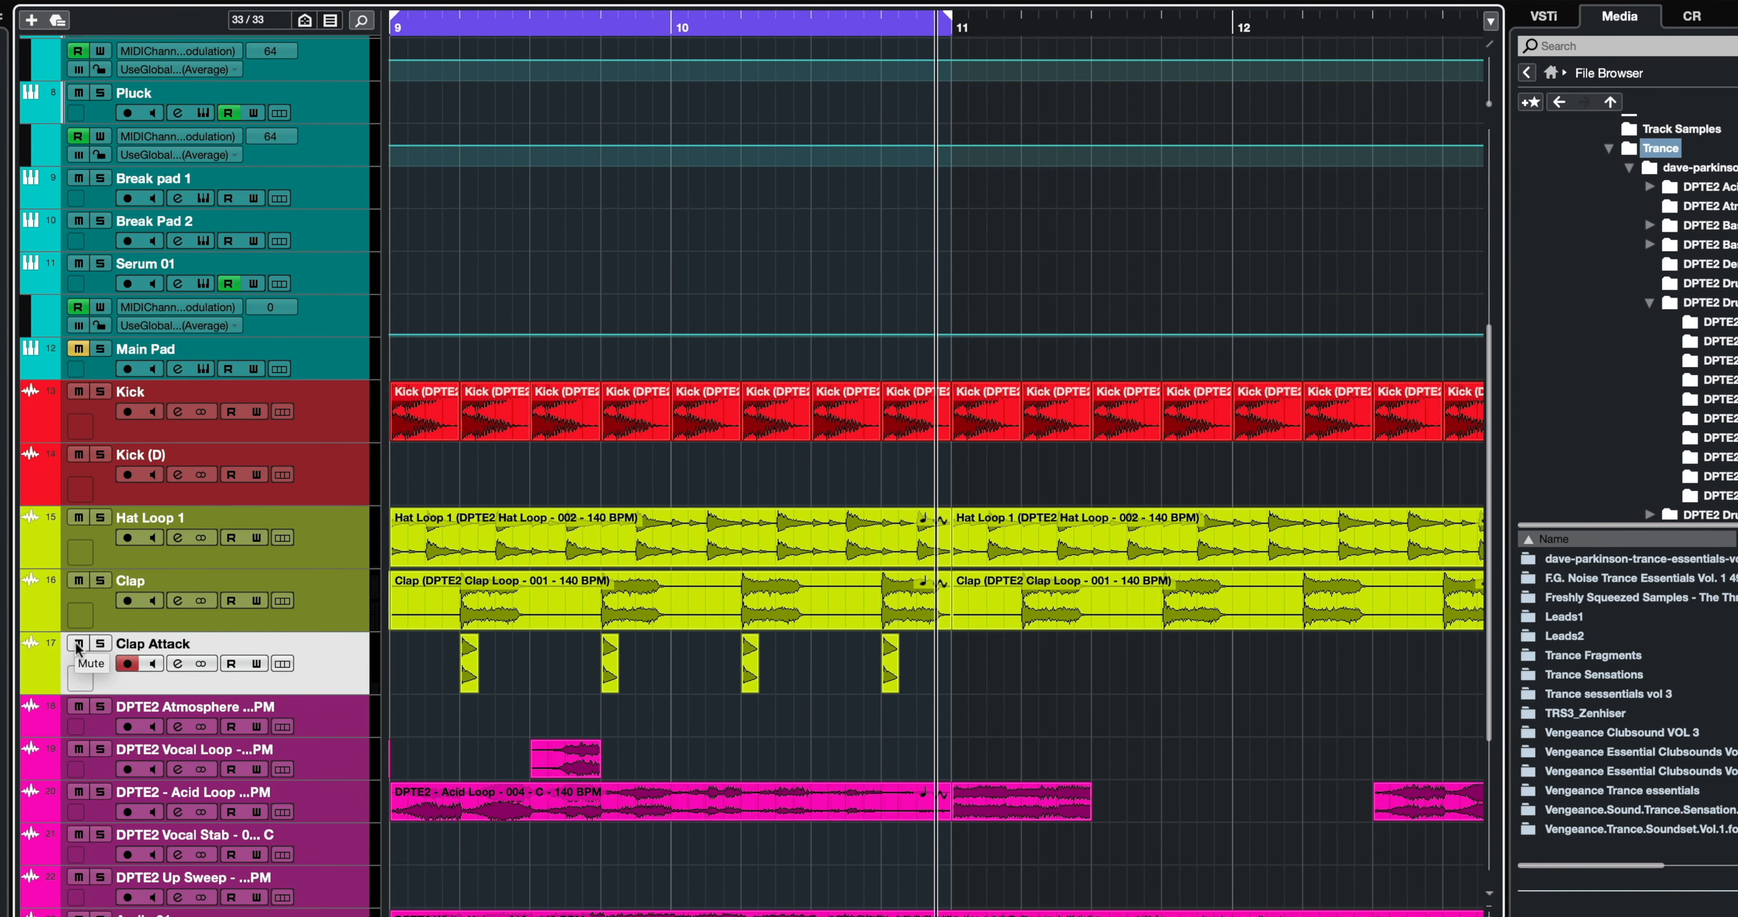
{"action": "left_click", "coordinate": [79, 644]}
Select the Clap track, open its TDR Molotok and EnvelopeShaper inserts side by side, and play the full mix
{"action": "key", "text": "g"}
{"action": "key", "text": "g"}
{"action": "key", "text": "g"}
{"action": "key", "text": "g"}
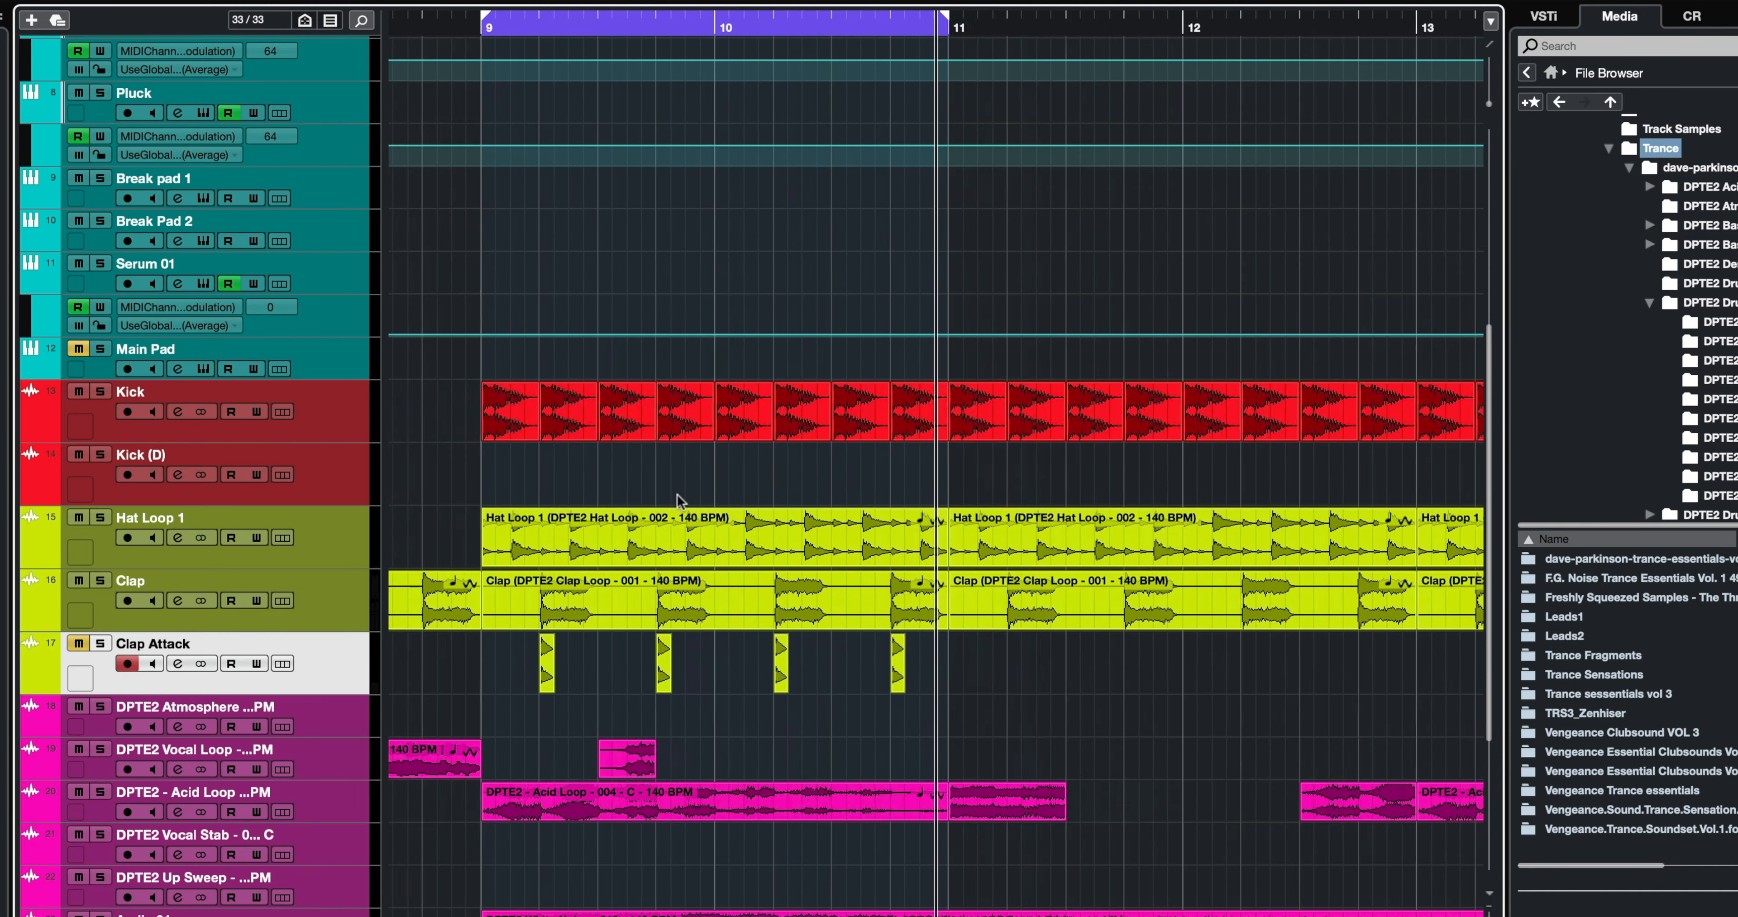
{"action": "scroll", "coordinate": [850, 321], "scroll_direction": "up", "scroll_amount": 6}
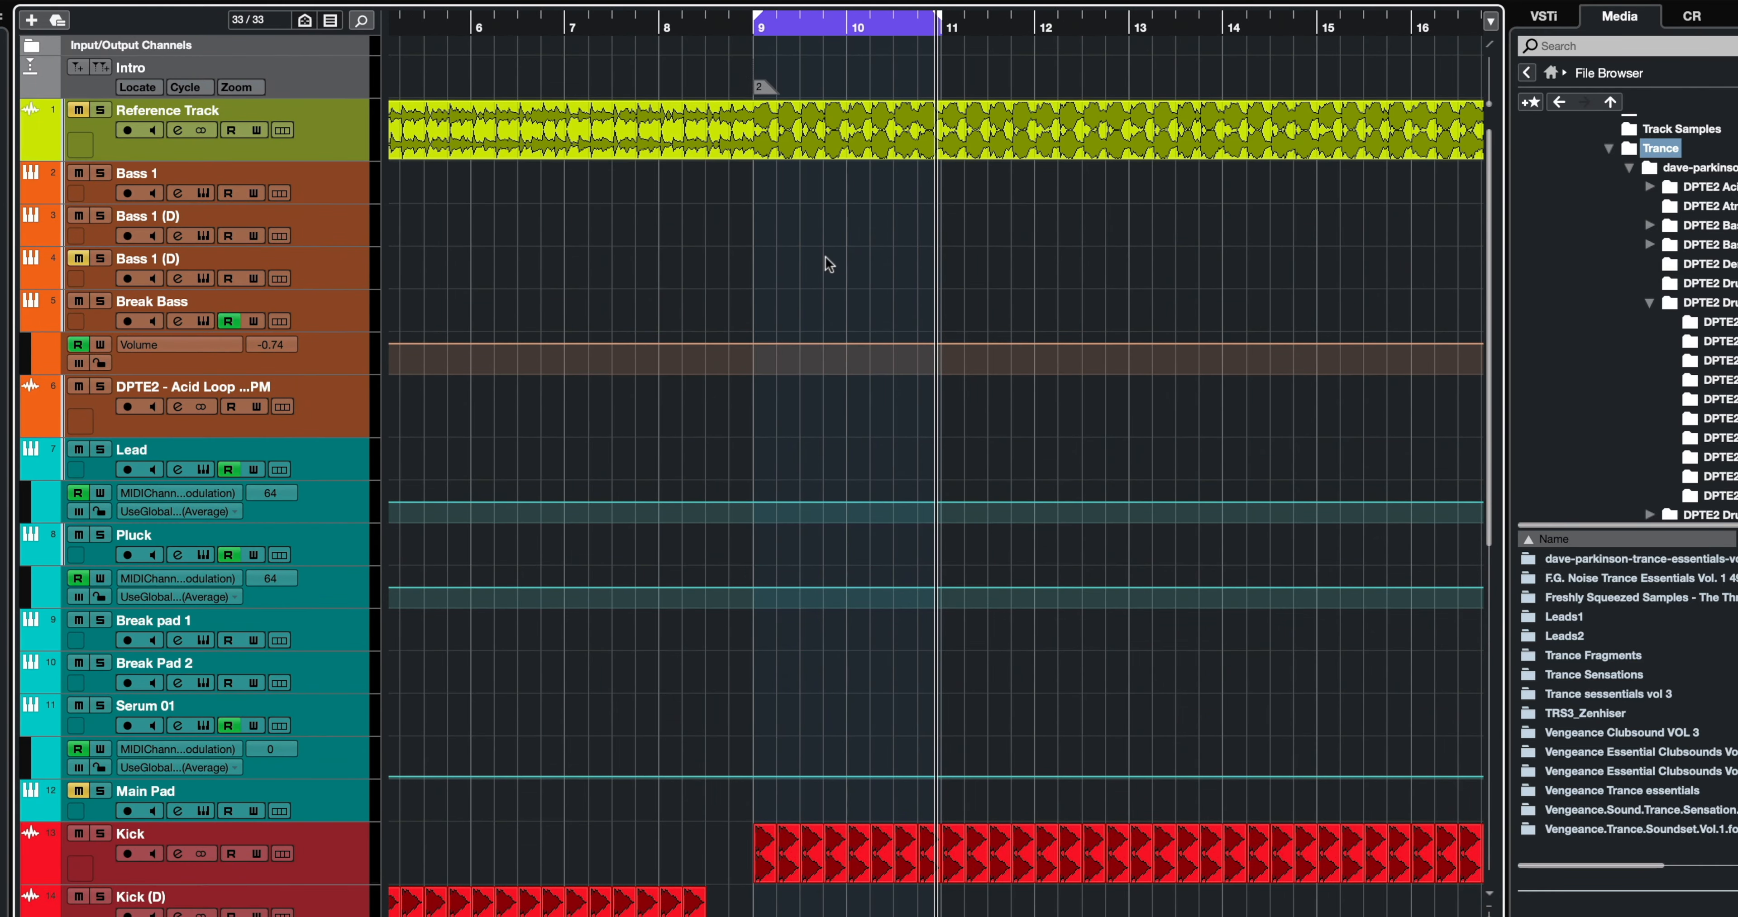
{"action": "scroll", "coordinate": [810, 296], "scroll_direction": "down", "scroll_amount": 6}
{"action": "scroll", "coordinate": [806, 288], "scroll_direction": "up", "scroll_amount": 6}
{"action": "scroll", "coordinate": [806, 290], "scroll_direction": "down", "scroll_amount": 5}
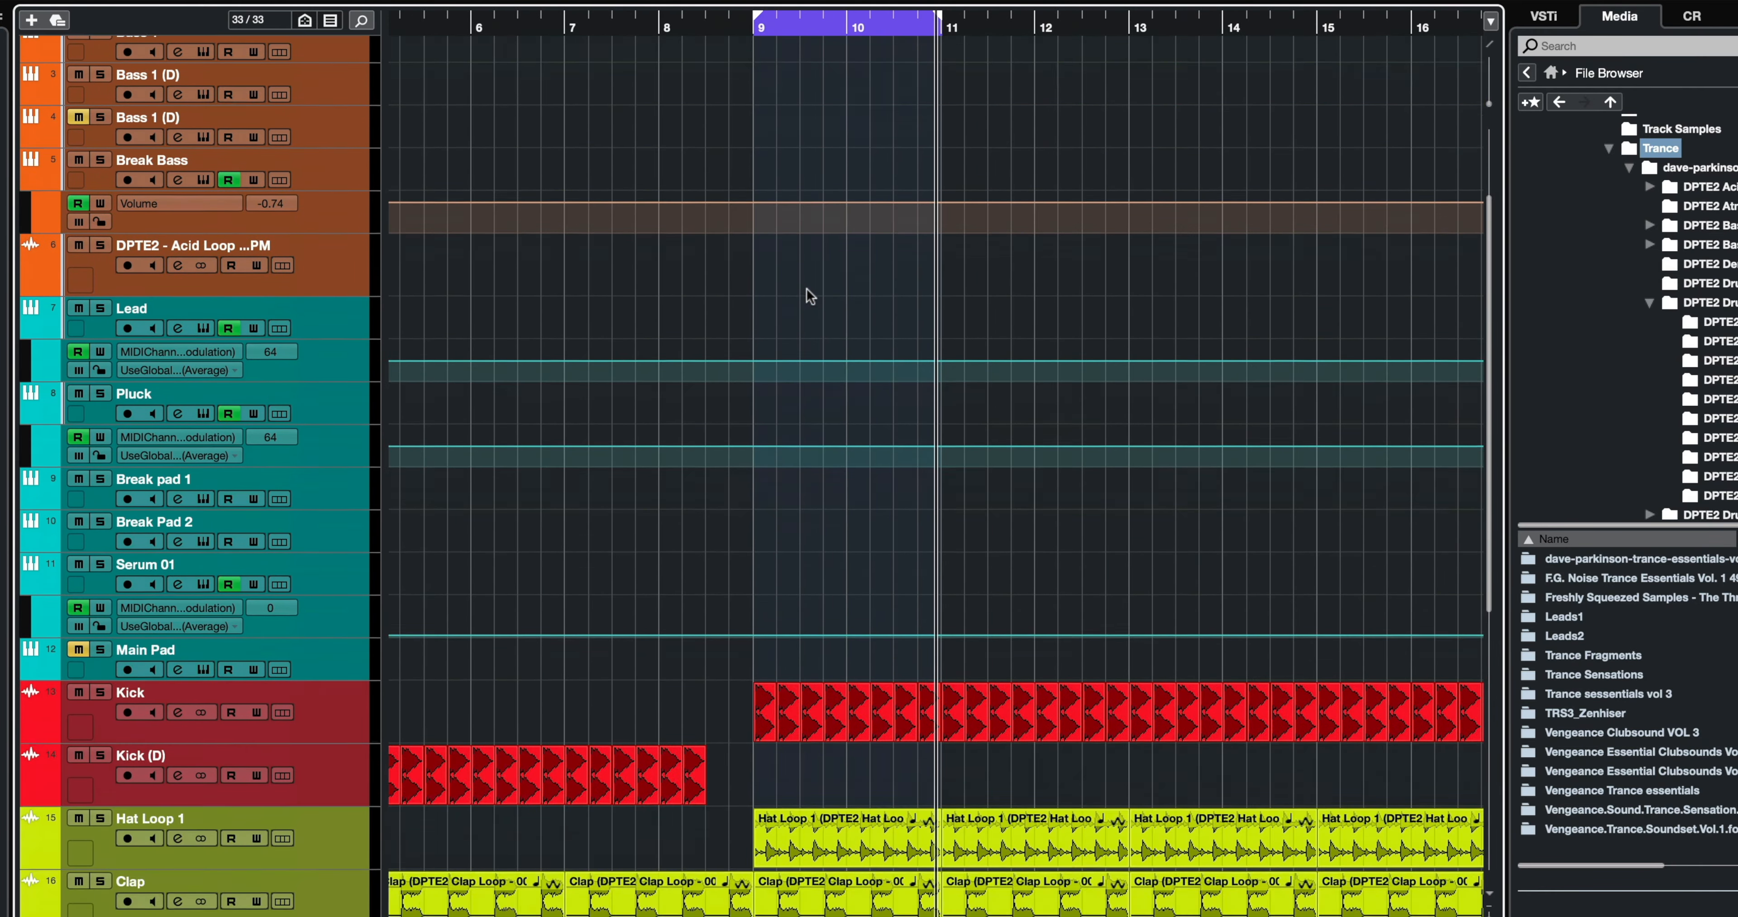
{"action": "scroll", "coordinate": [810, 305], "scroll_direction": "down", "scroll_amount": 3}
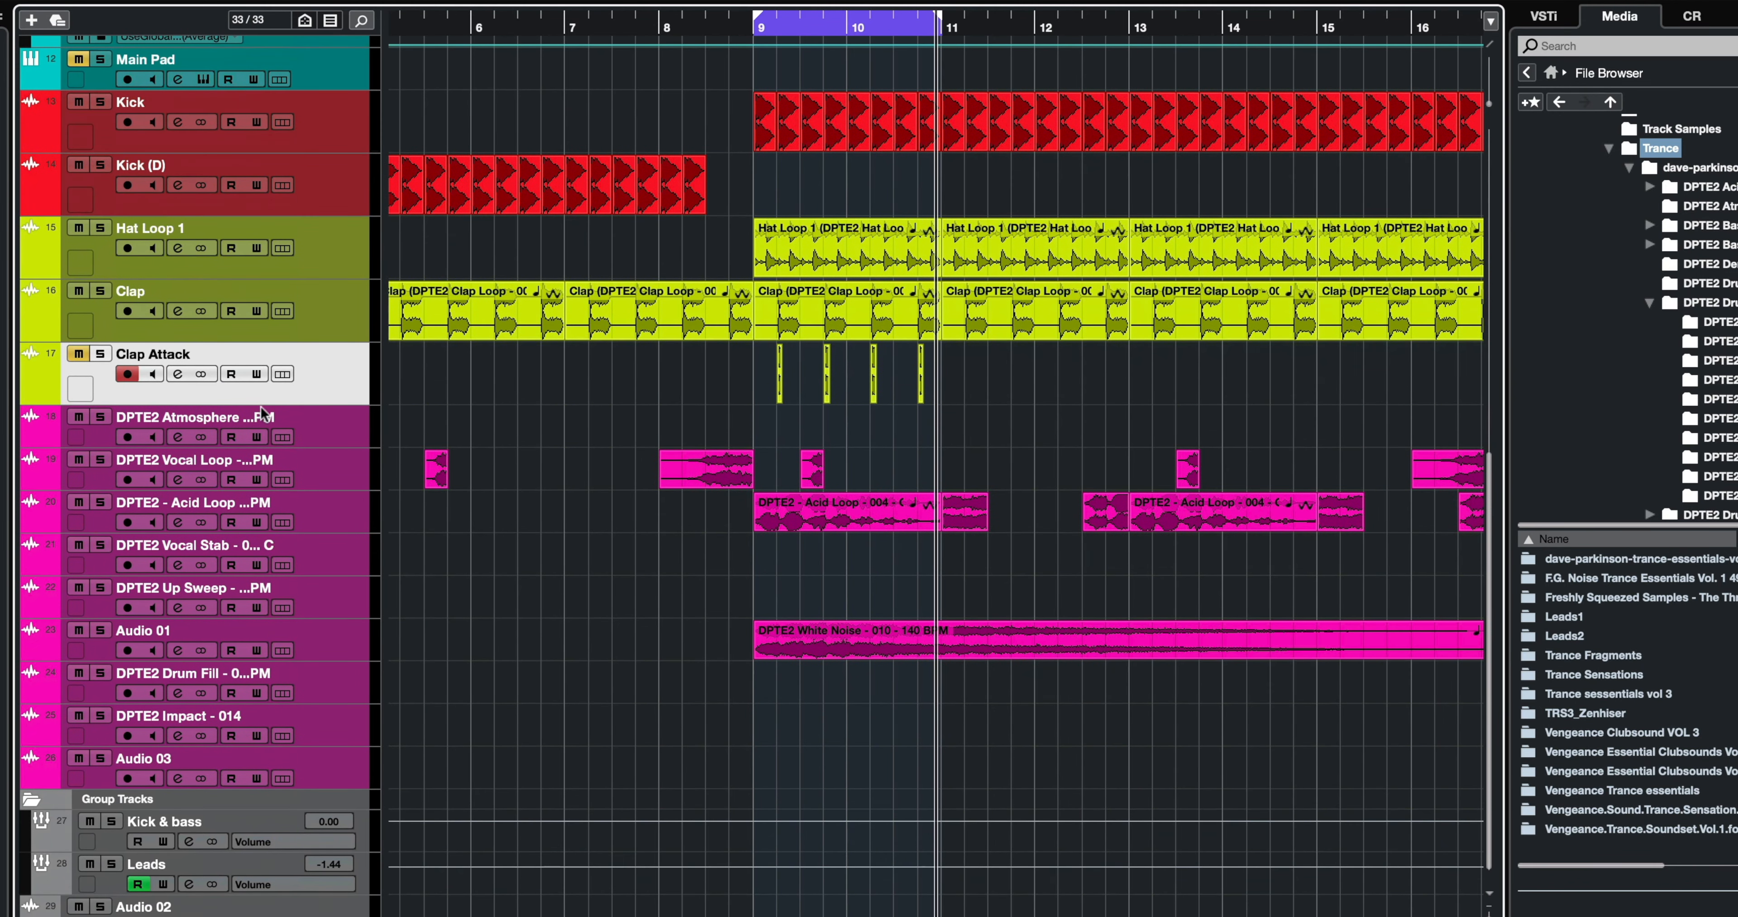
{"action": "left_click", "coordinate": [357, 315]}
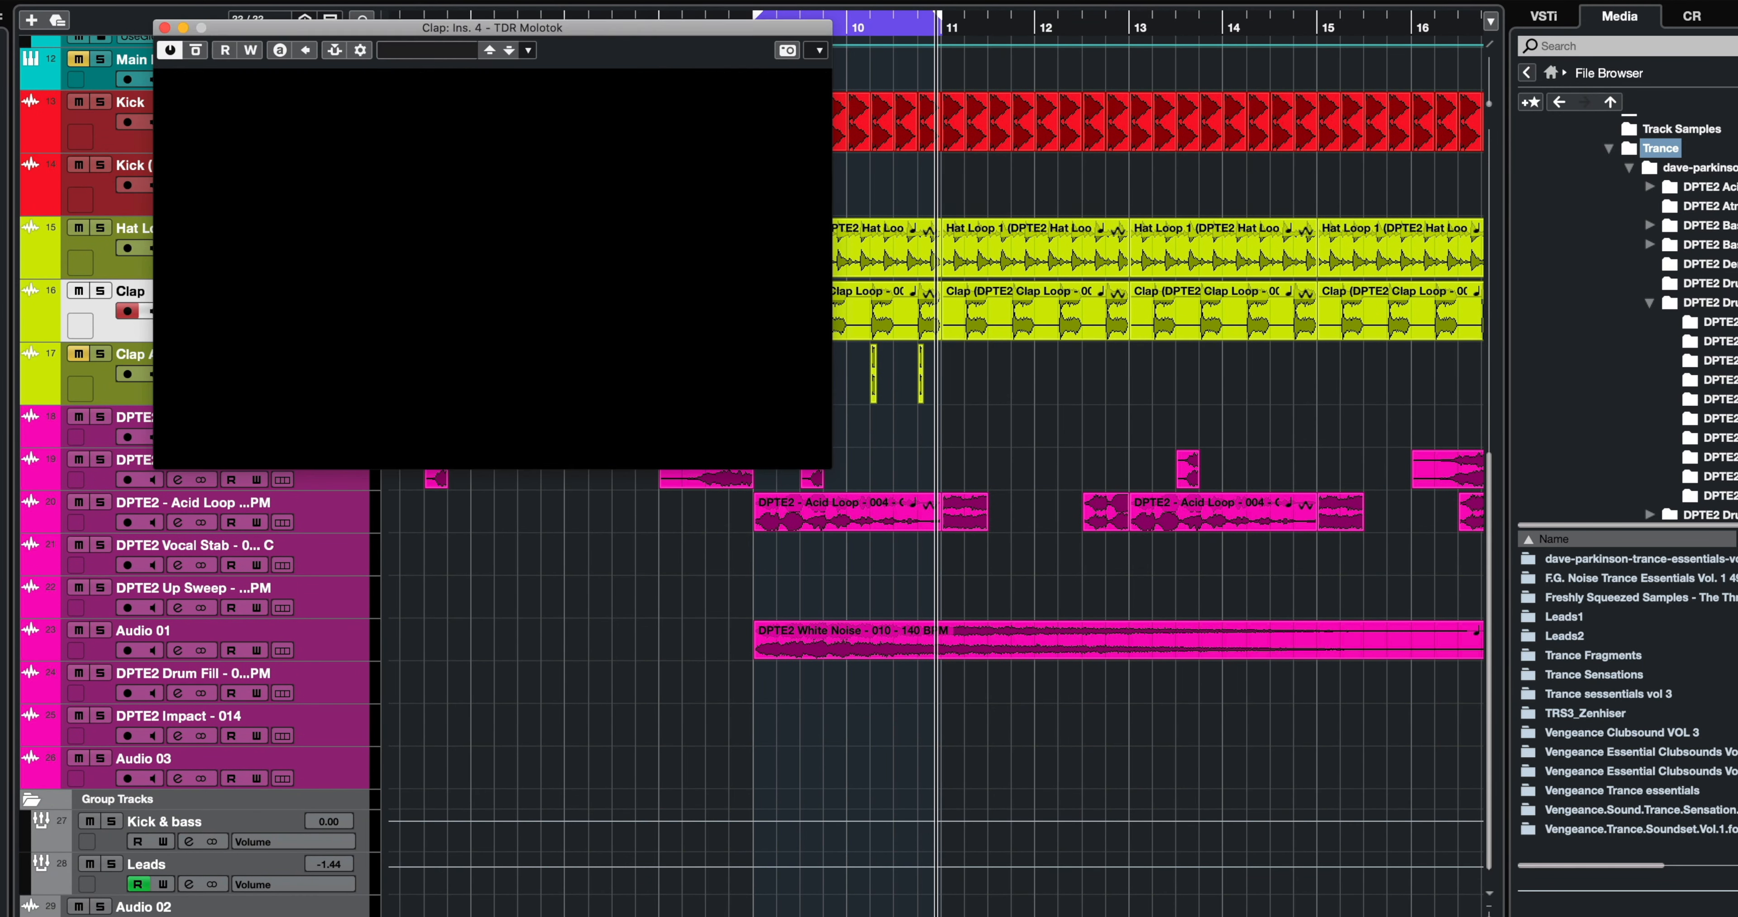
{"action": "left_click_drag", "start_coordinate": [999, 33], "coordinate": [1232, 257]}
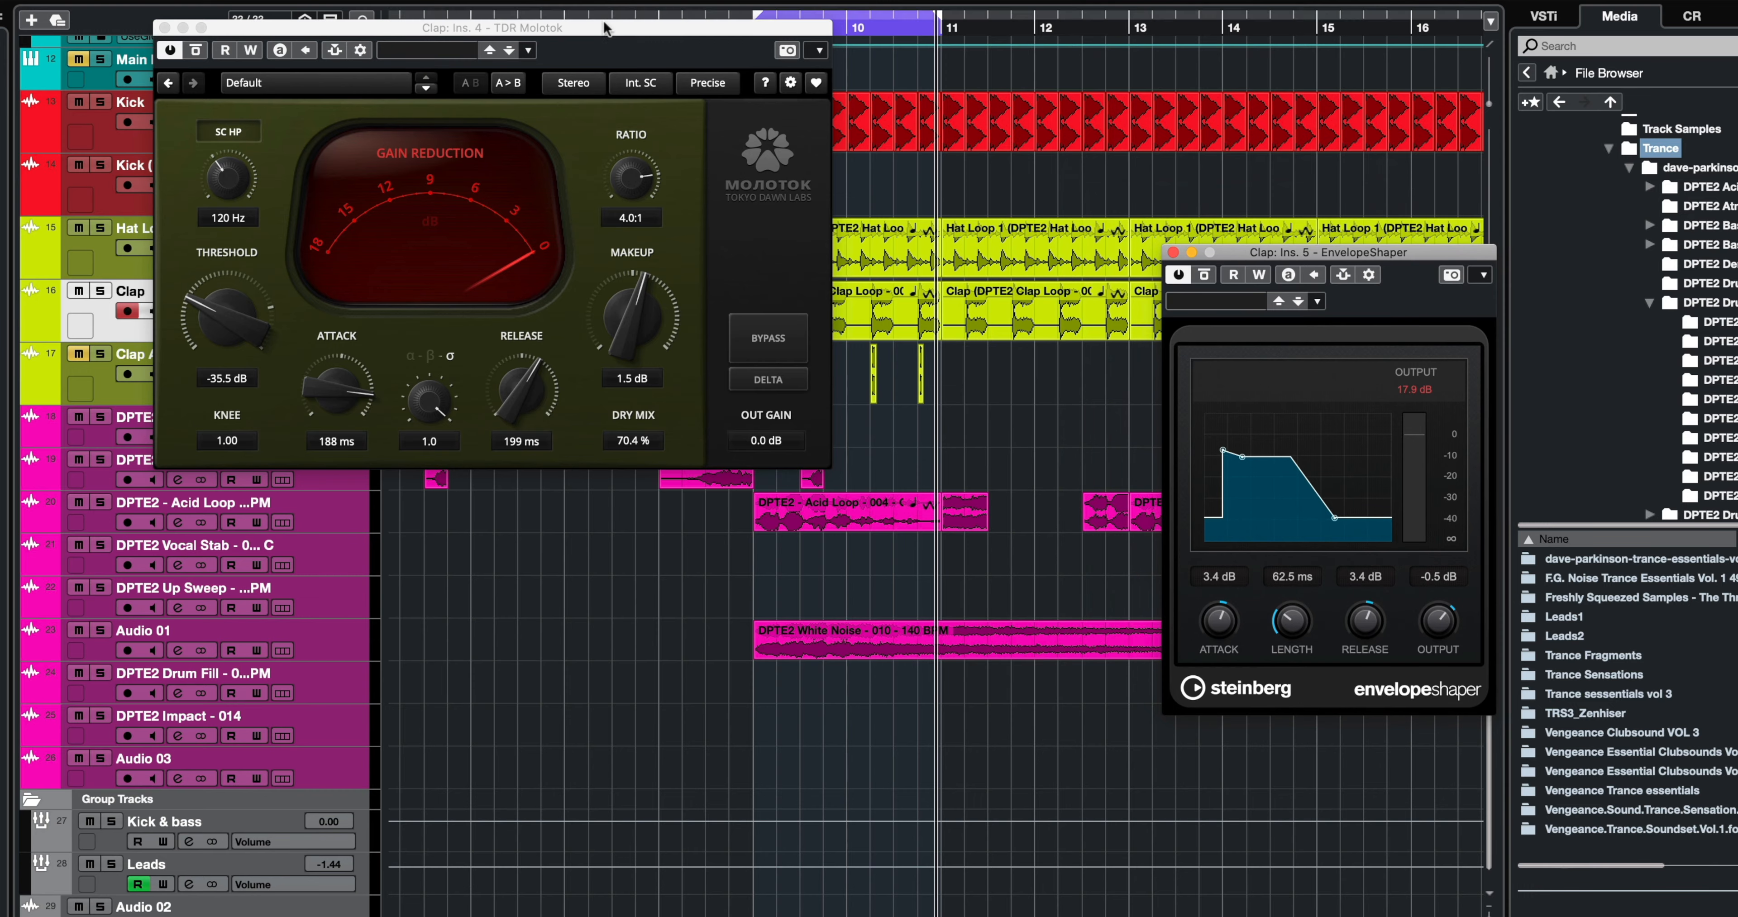
{"action": "left_click_drag", "start_coordinate": [580, 29], "coordinate": [833, 426]}
{"action": "key", "text": "space"}
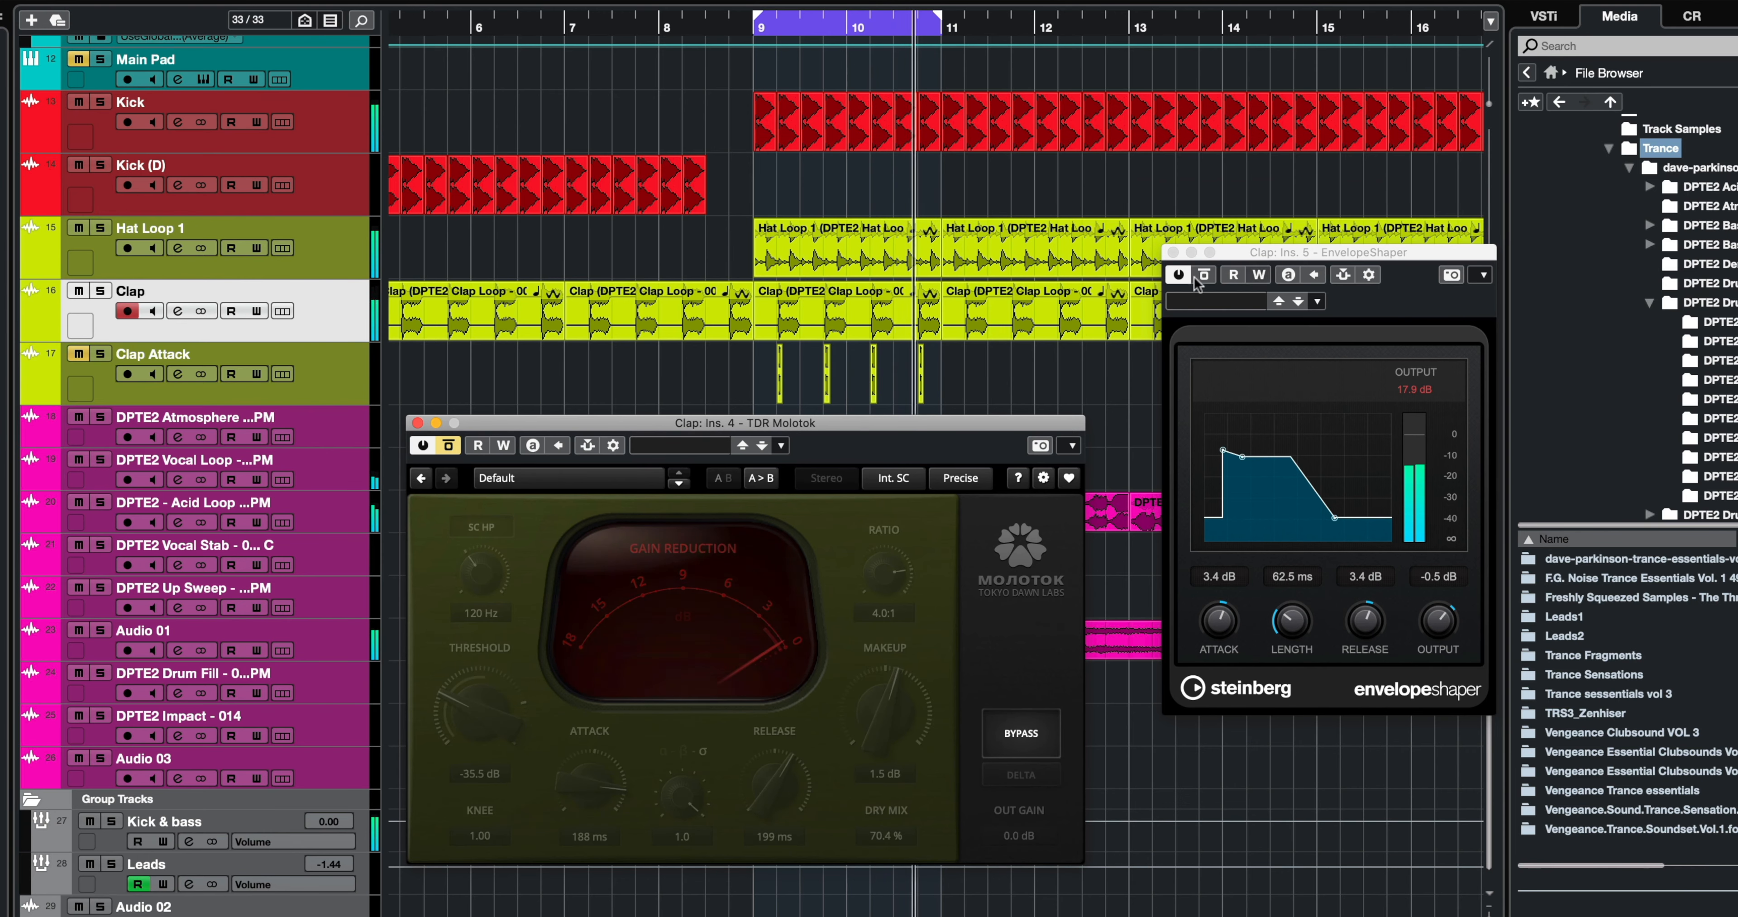
Compare the mix with TDR Molotok and EnvelopeShaper bypassed and active on the Clap track, and close both plugins
{"action": "left_click", "coordinate": [448, 446]}
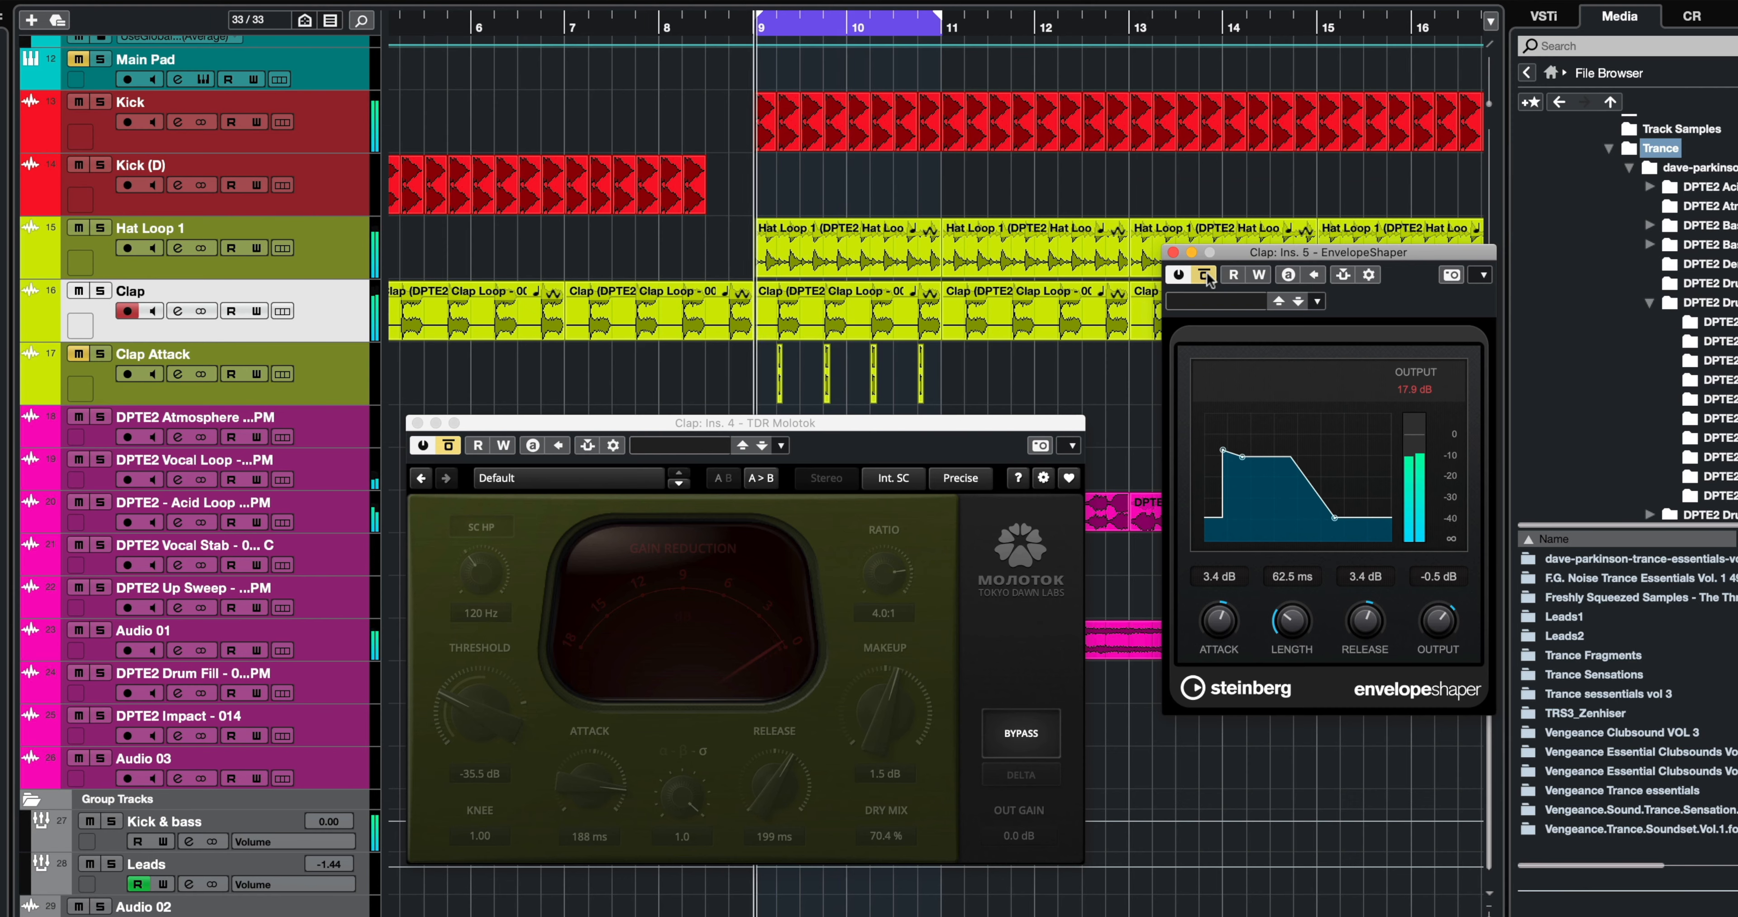
{"action": "left_click", "coordinate": [448, 446]}
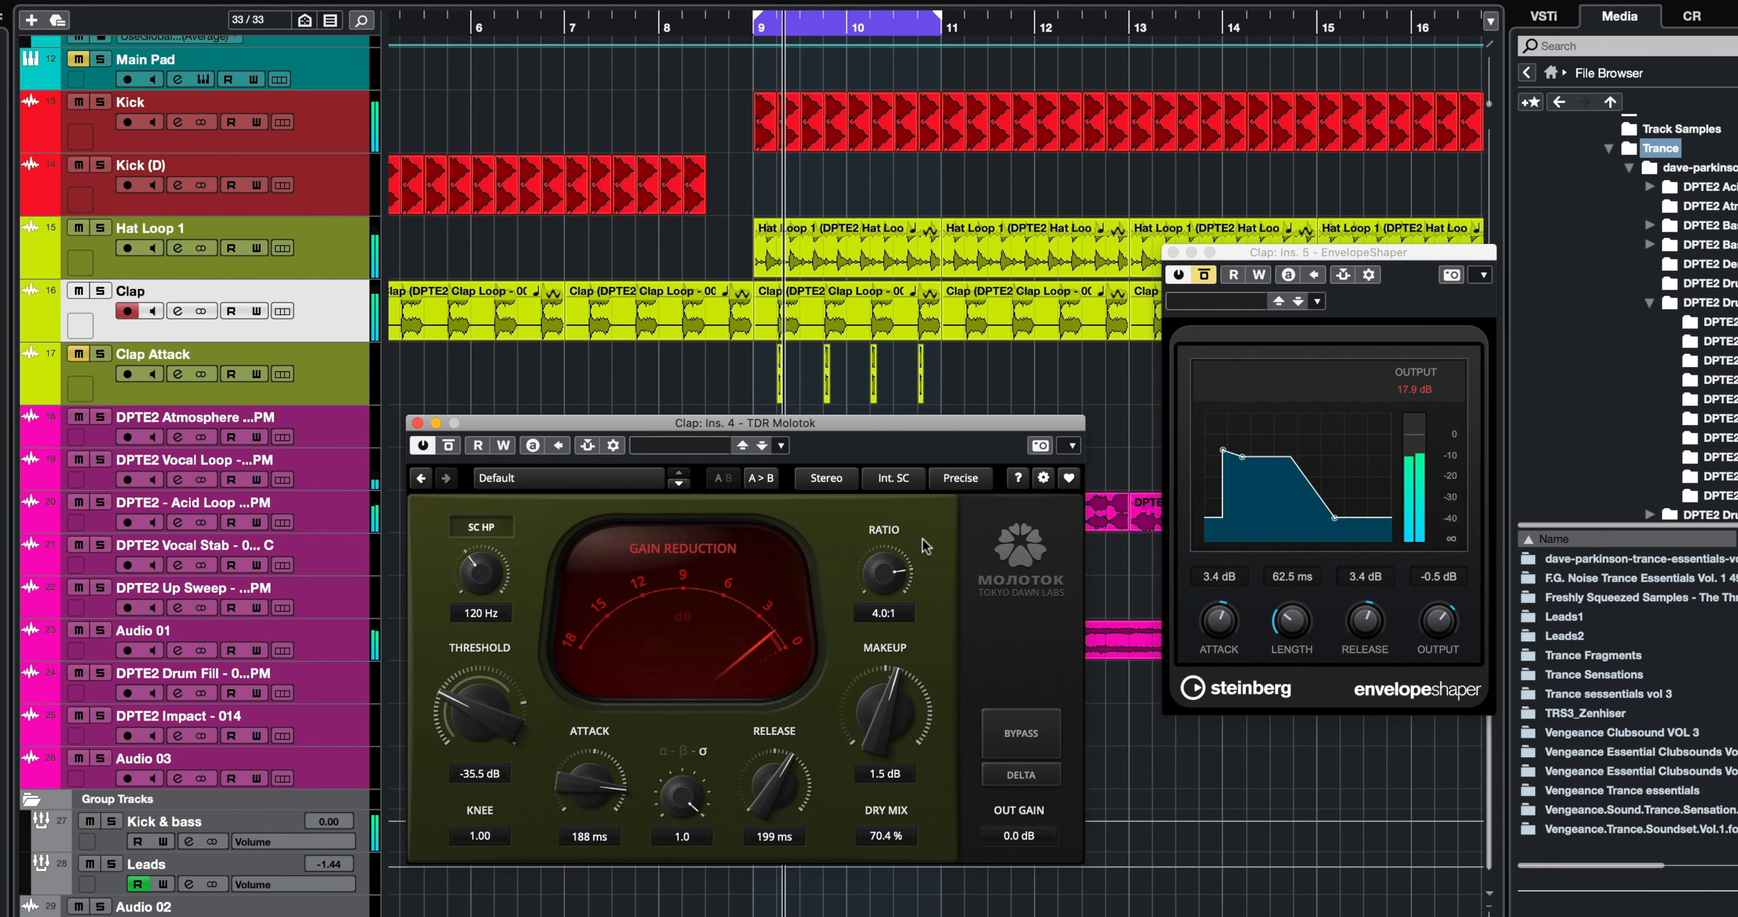
{"action": "left_click", "coordinate": [1204, 276]}
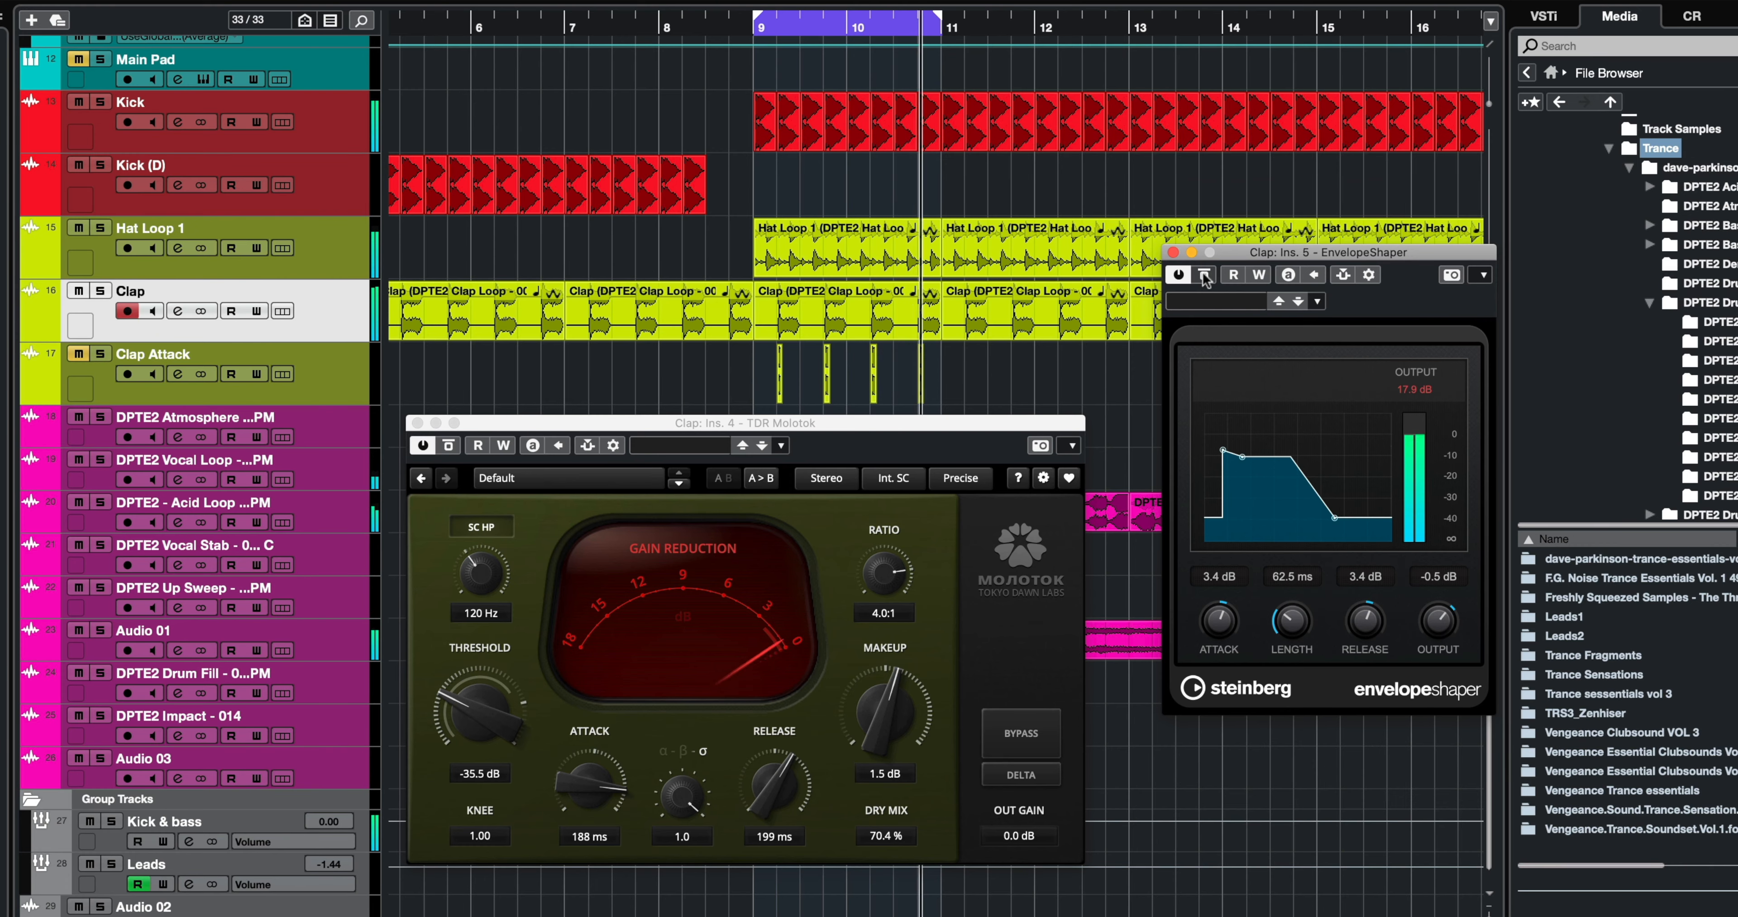
{"action": "left_click", "coordinate": [1172, 253]}
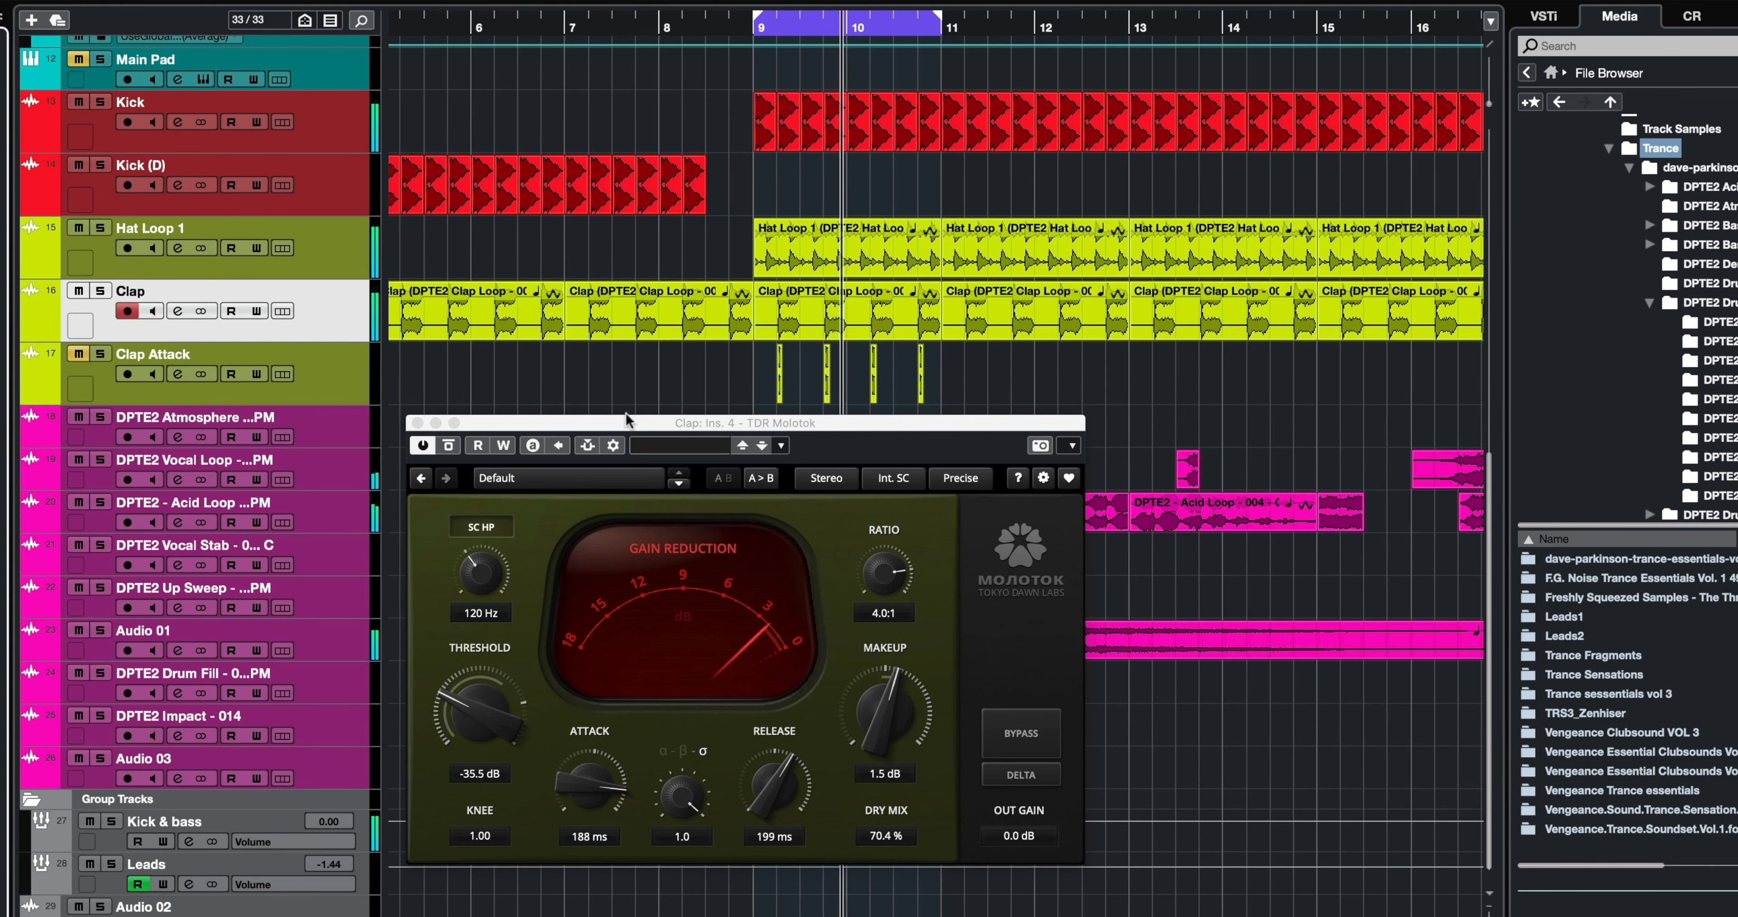
{"action": "left_click", "coordinate": [418, 423]}
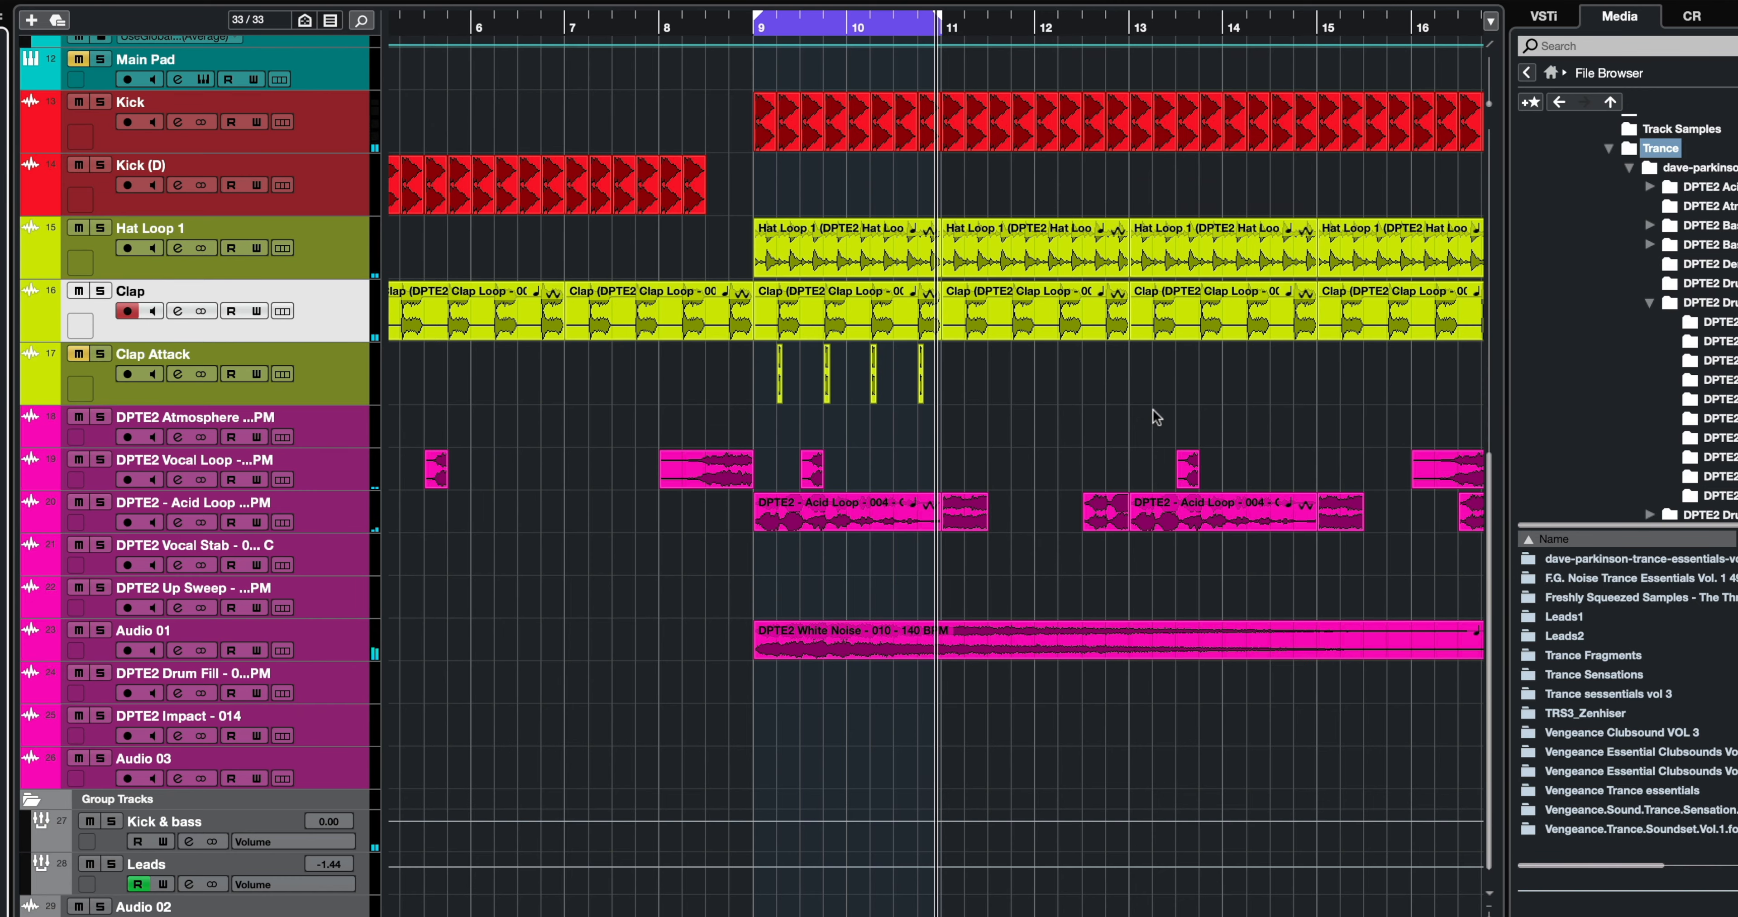
Audition the processed clap in the full arrangement, playing through the section from around bar 49 to bar 55
{"action": "scroll", "coordinate": [1153, 410], "scroll_direction": "right", "scroll_amount": 15}
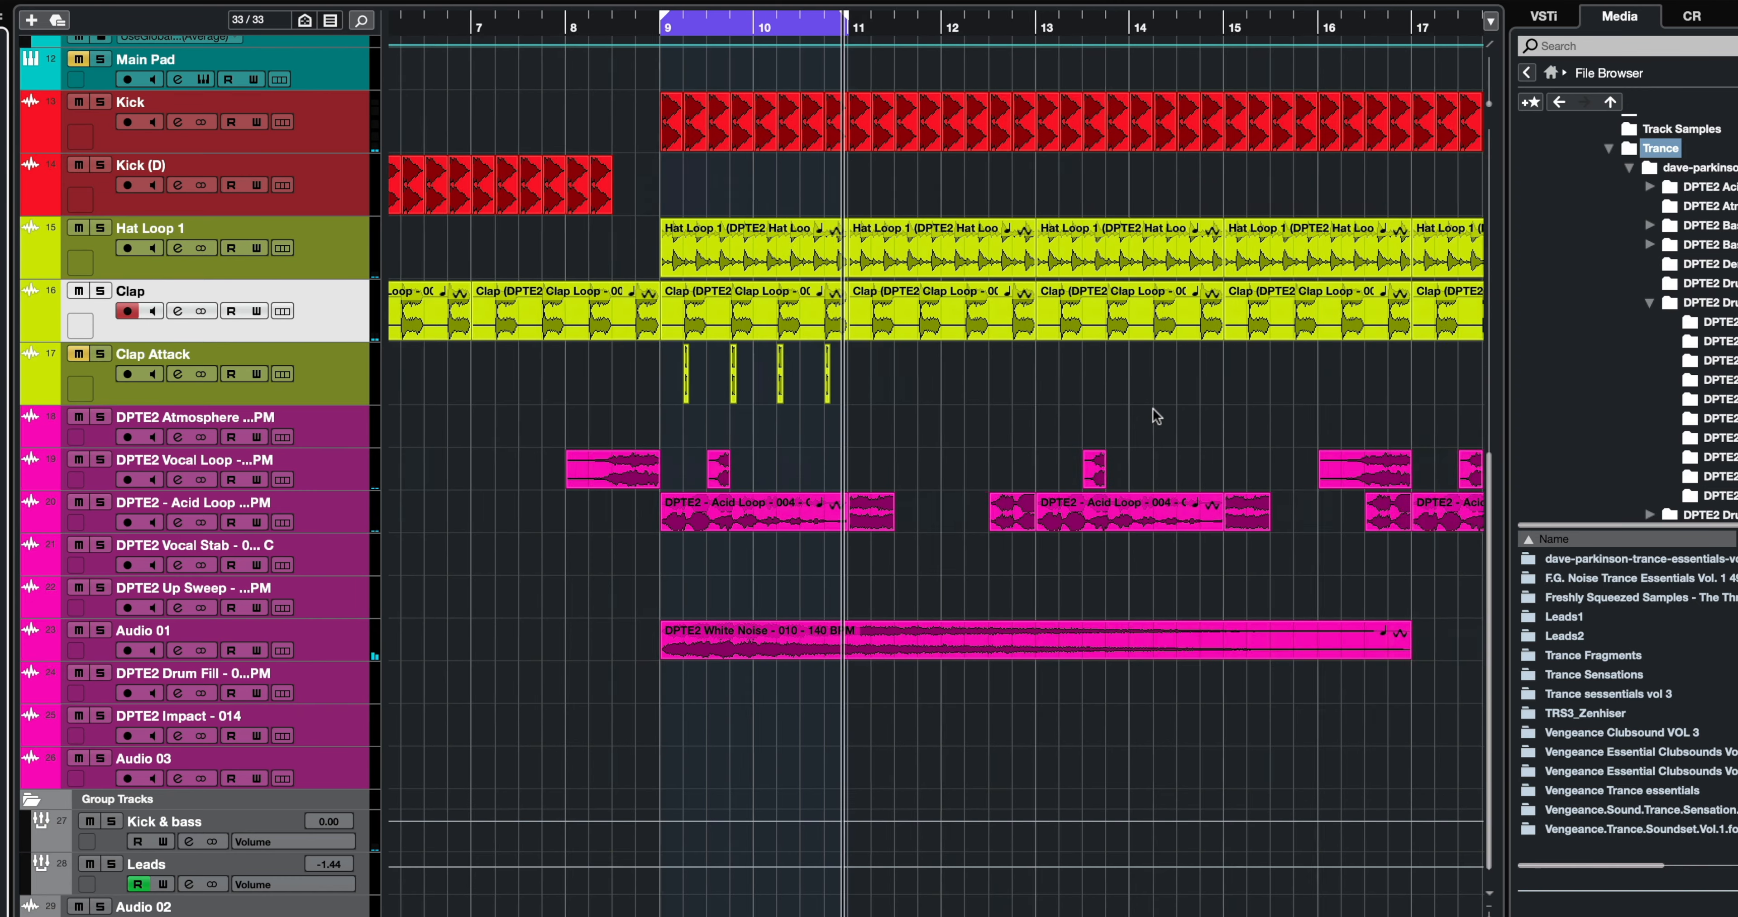
{"action": "scroll", "coordinate": [1153, 410], "scroll_direction": "right", "scroll_amount": 4}
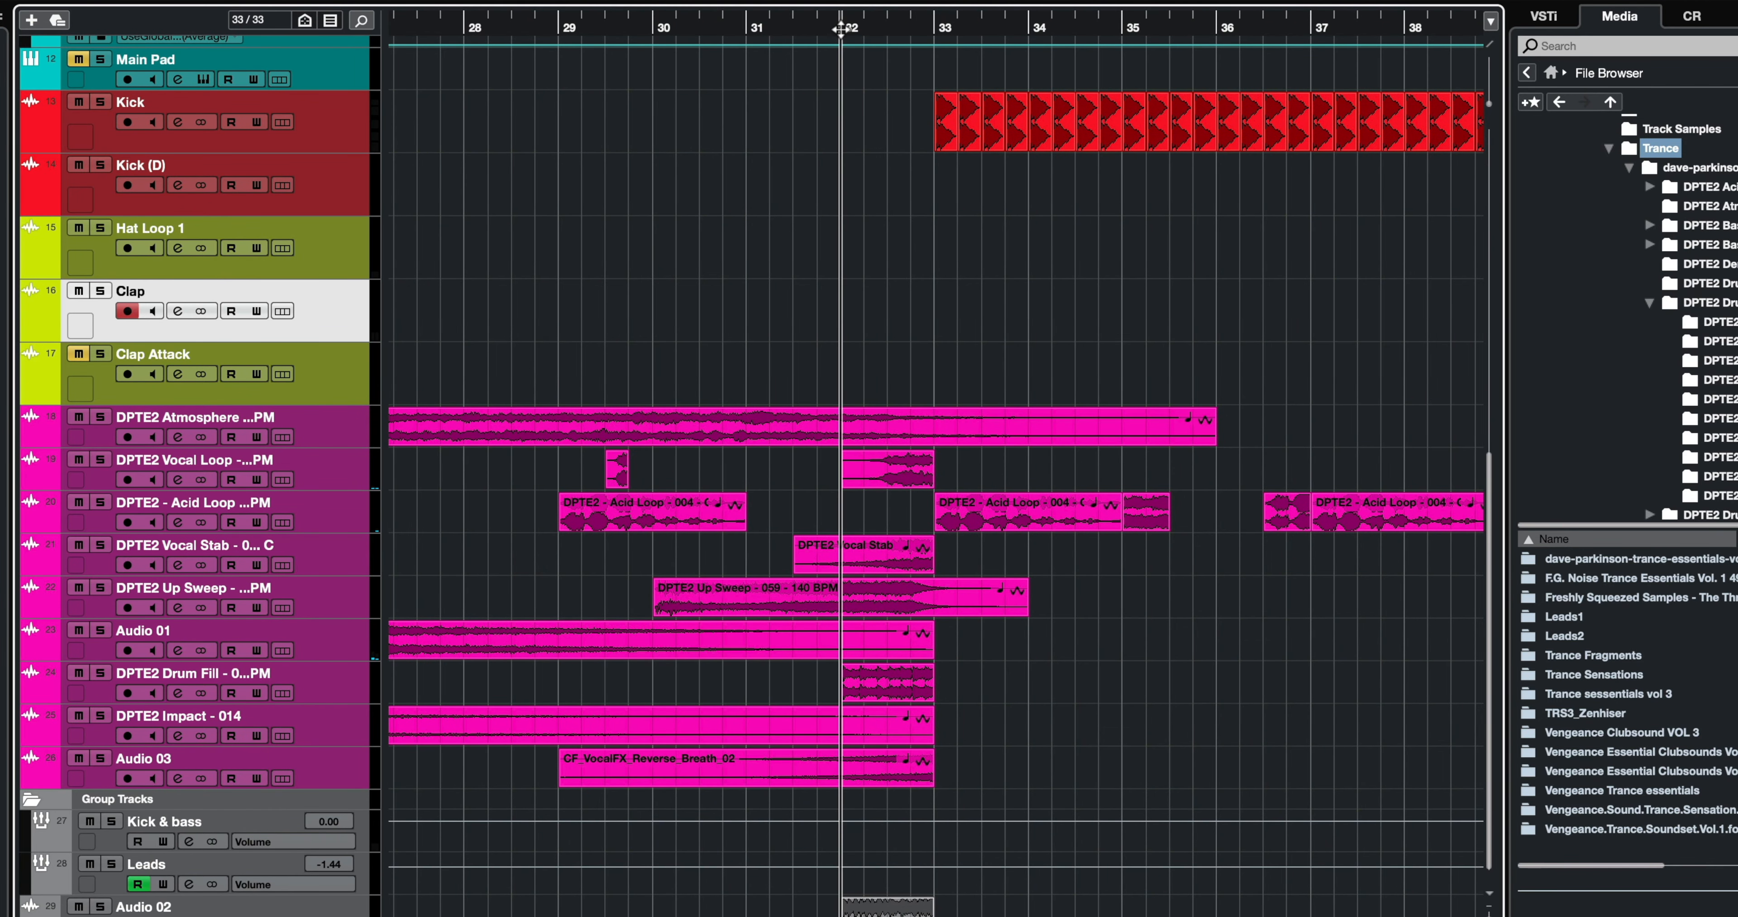
{"action": "scroll", "coordinate": [961, 239], "scroll_direction": "right", "scroll_amount": 8}
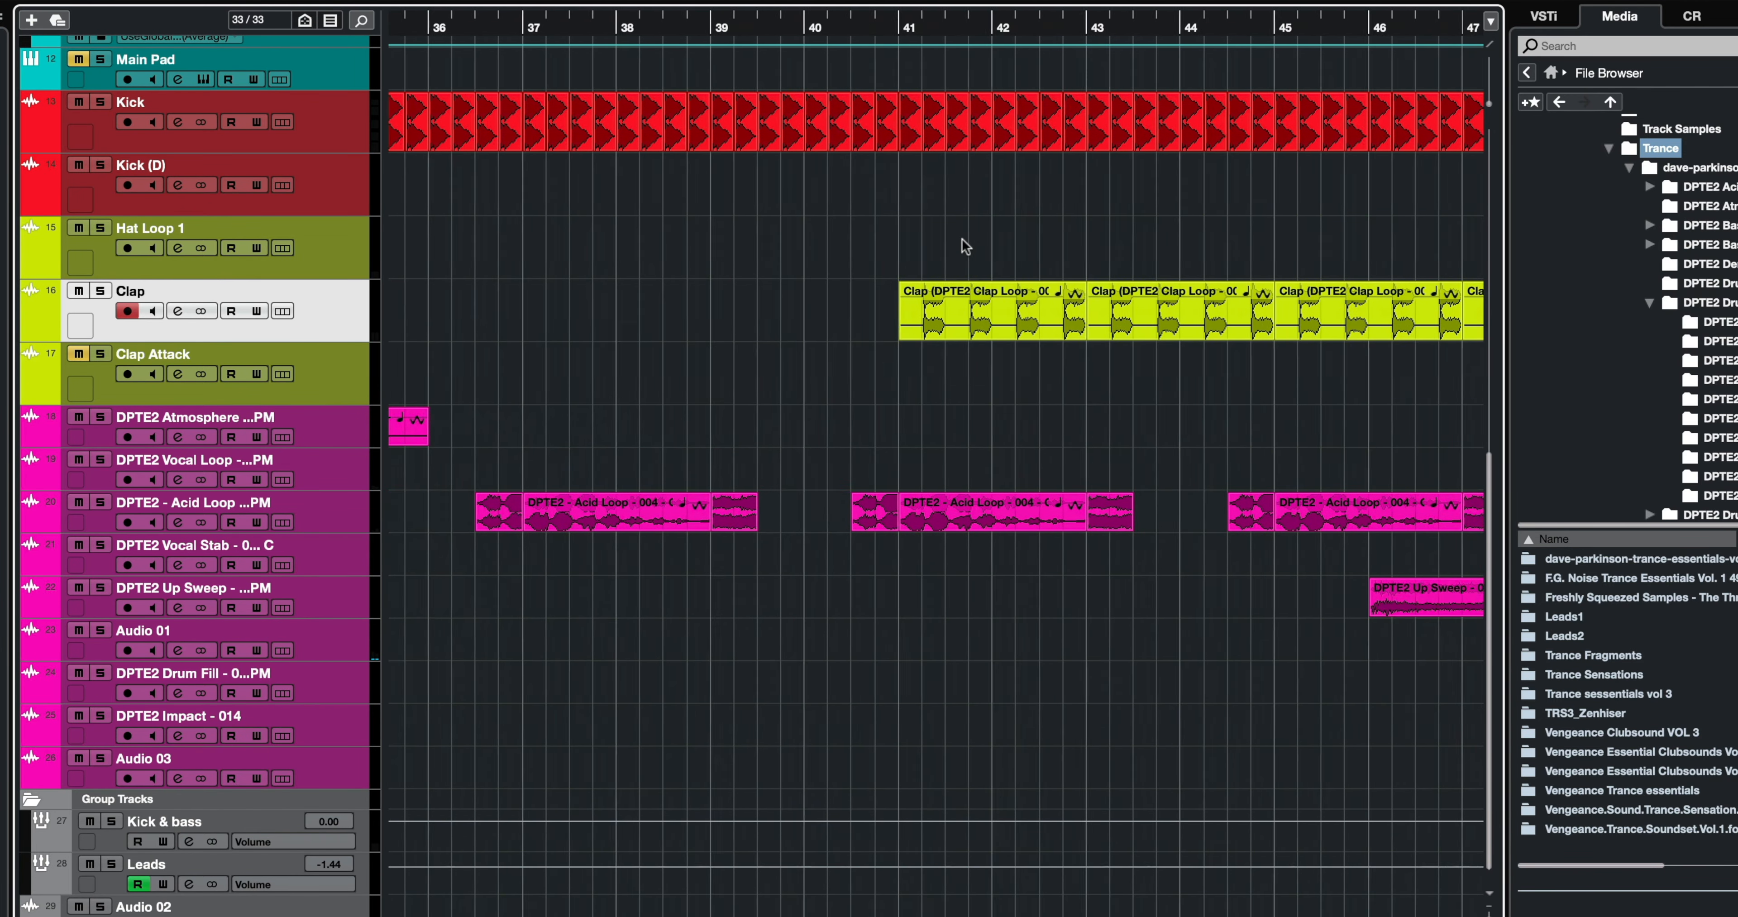
{"action": "left_click", "coordinate": [755, 28]}
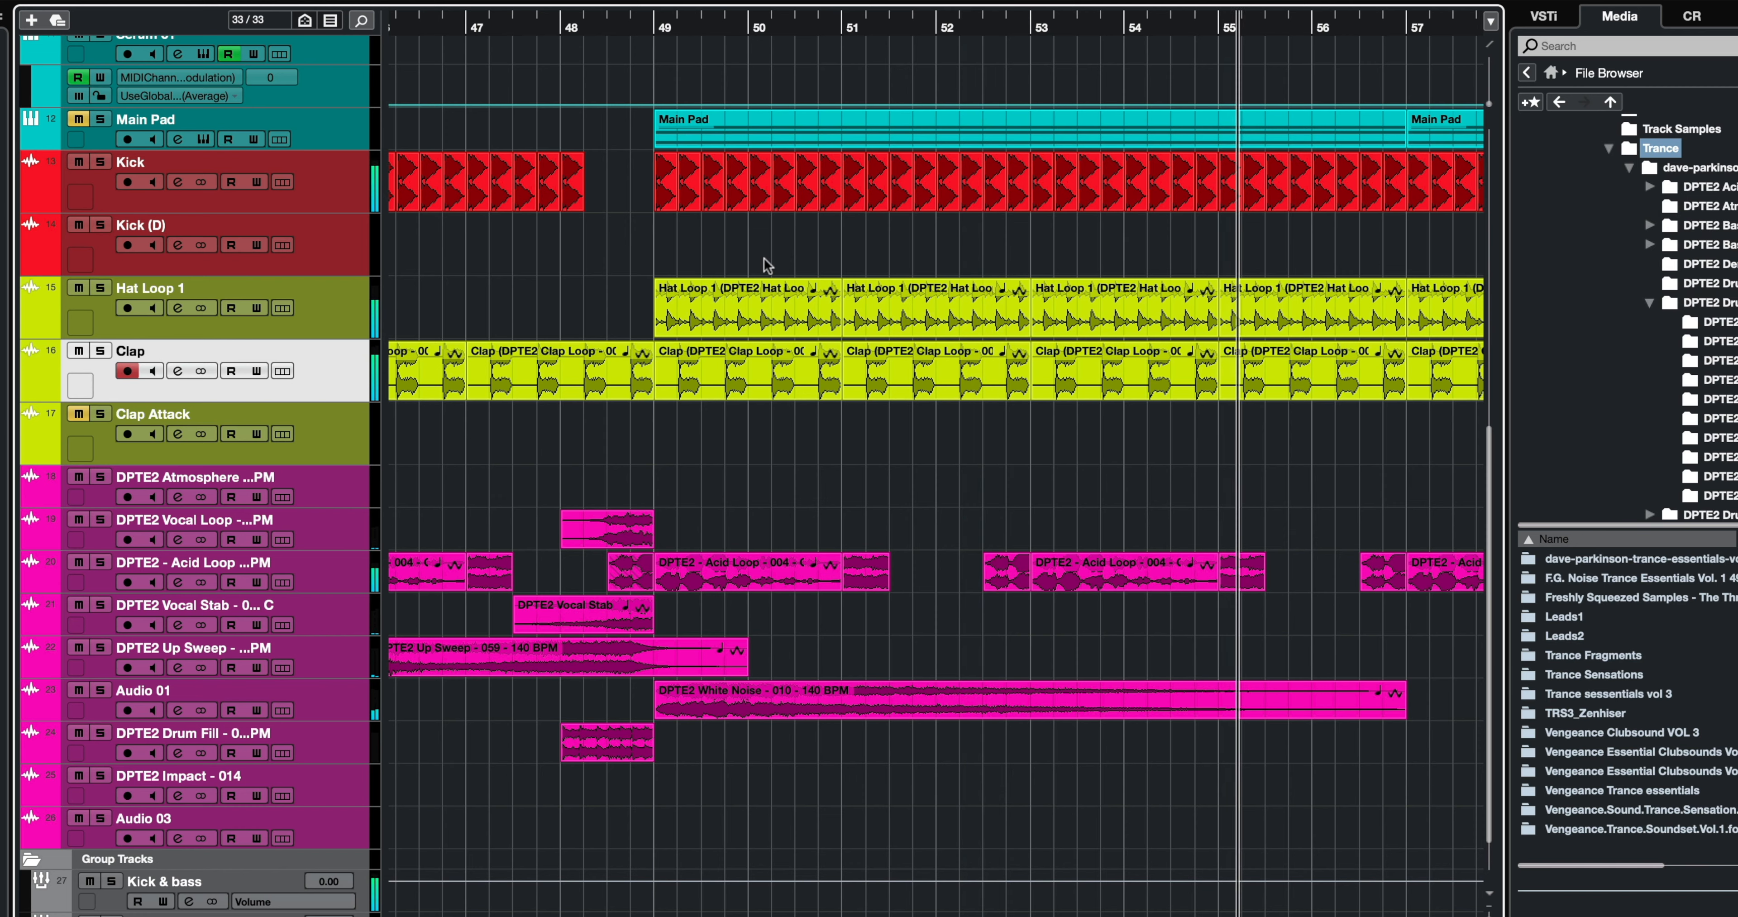
{"action": "key", "text": "space"}
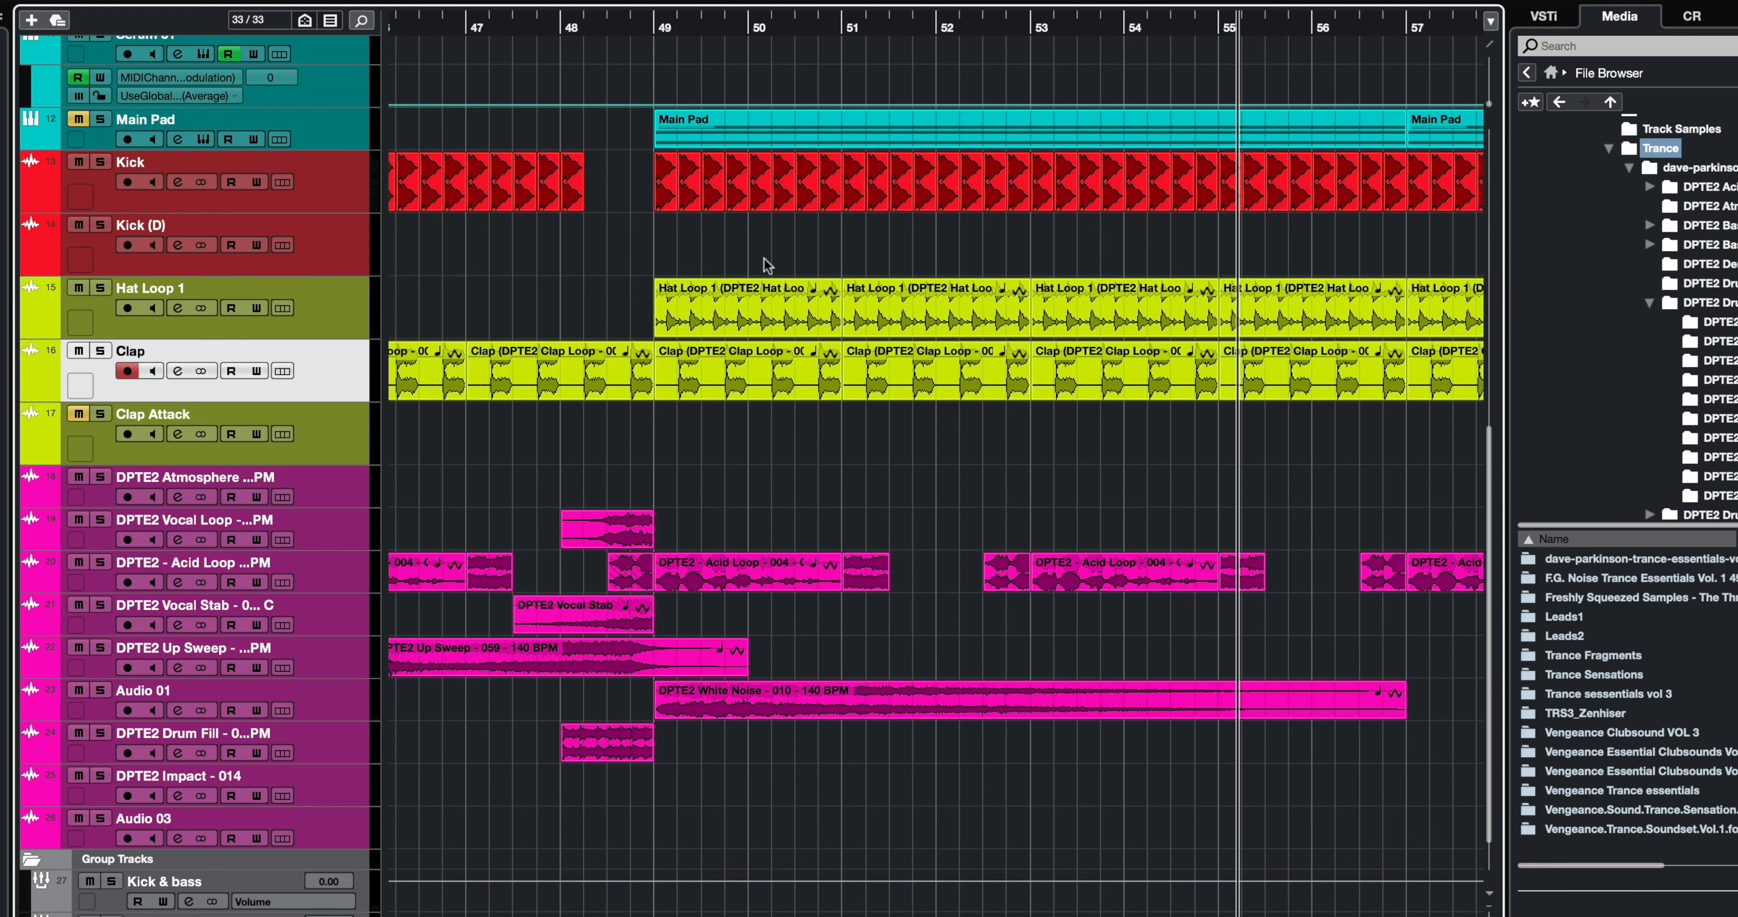
Review the EnvelopeShaper settings on the Clap track and close the plugin
{"action": "left_click", "coordinate": [3, 377]}
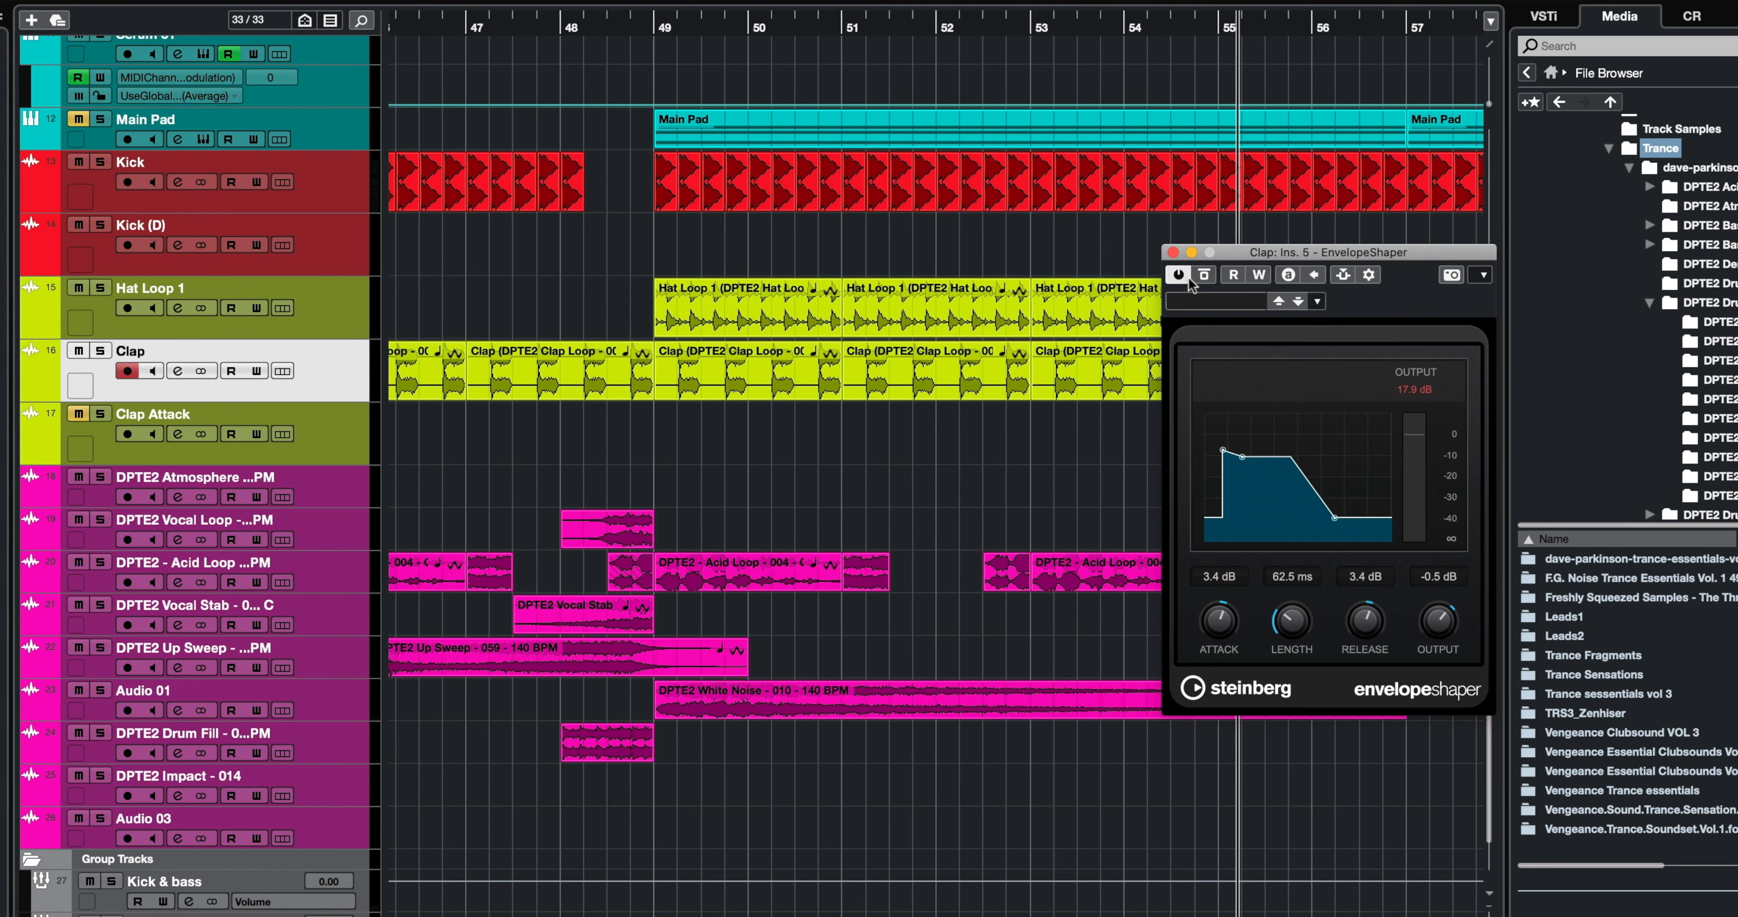
{"action": "left_click", "coordinate": [1173, 252]}
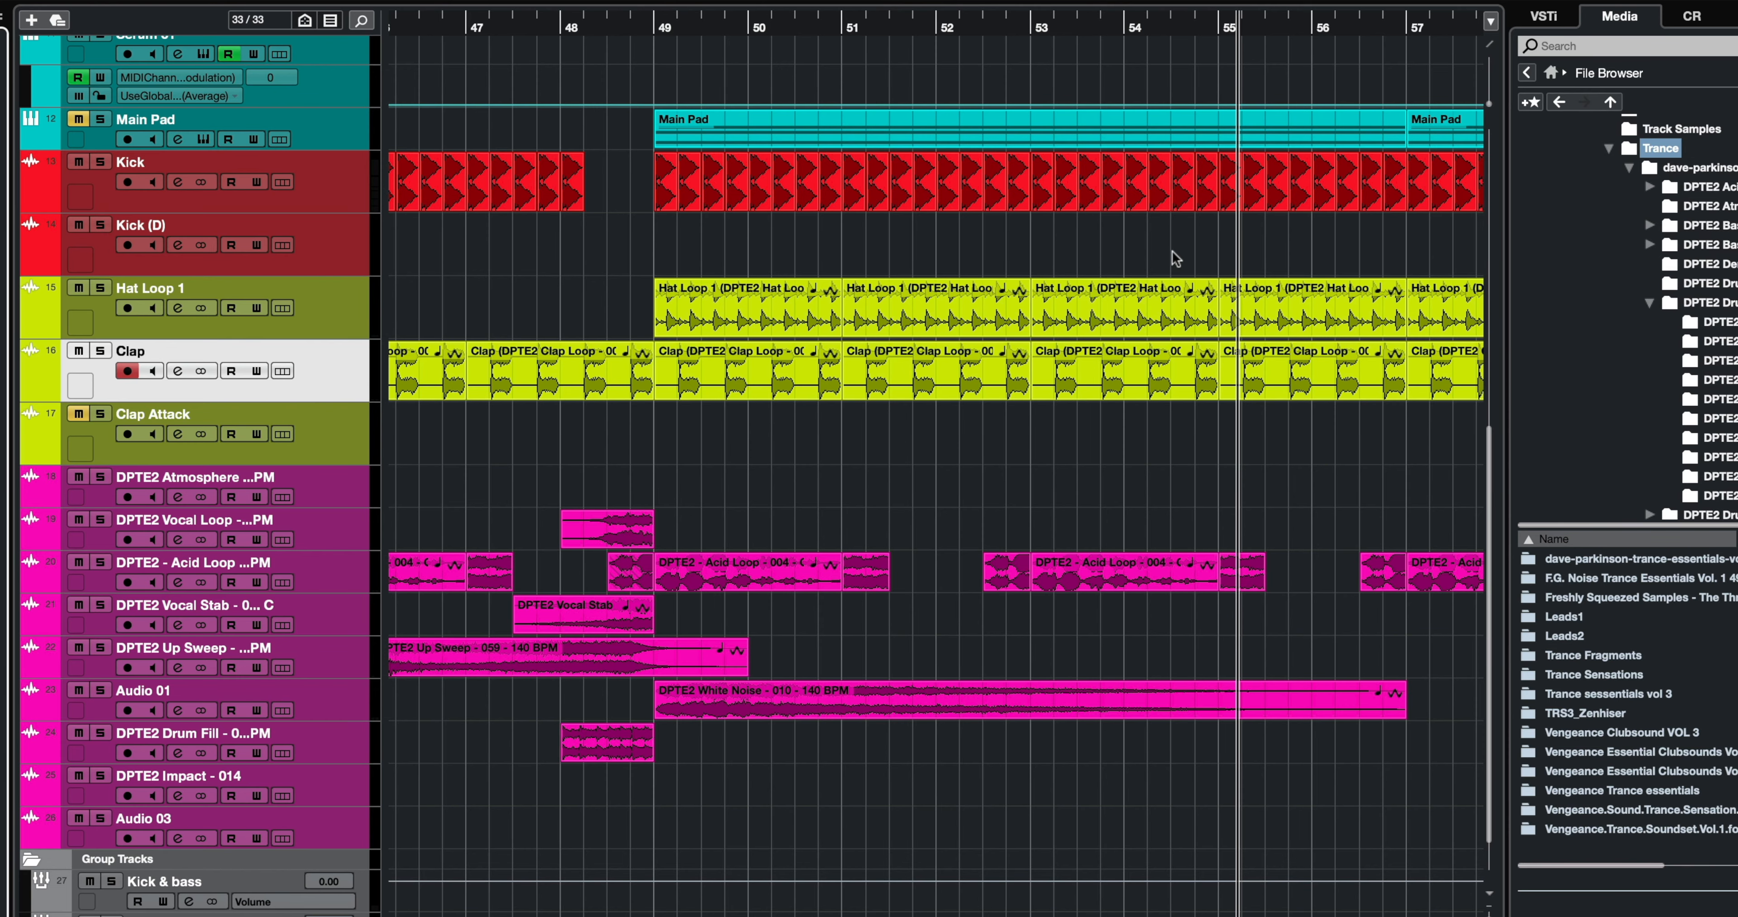
{"action": "key", "text": "g"}
{"action": "key", "text": "g"}
{"action": "key", "text": "g"}
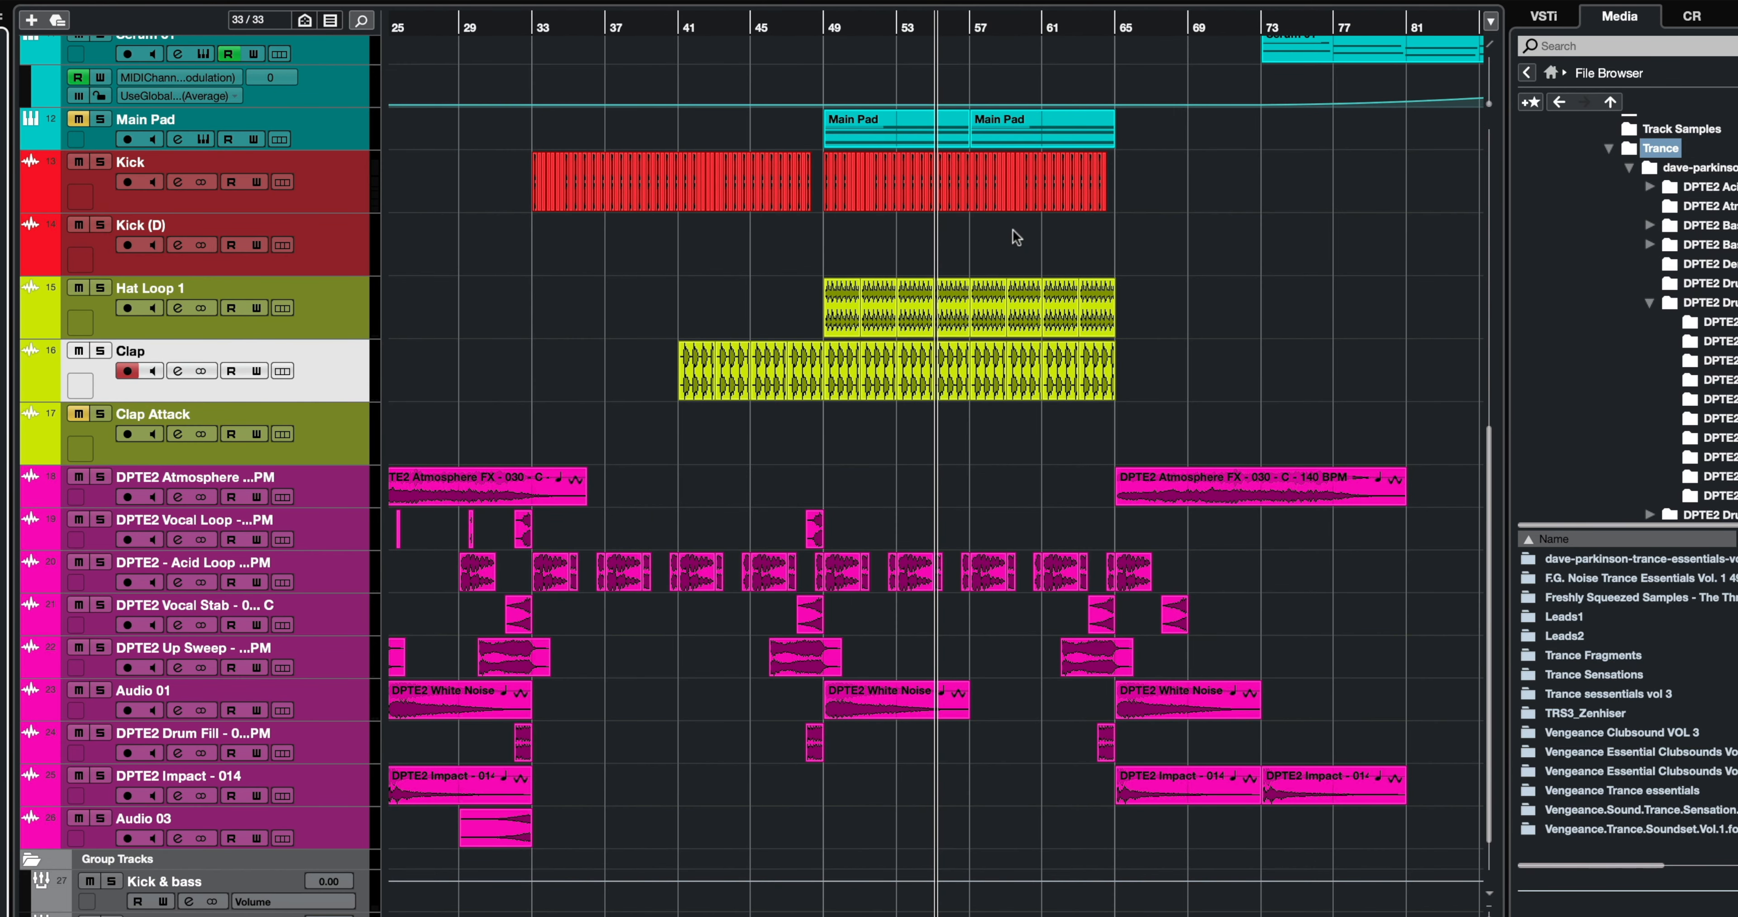